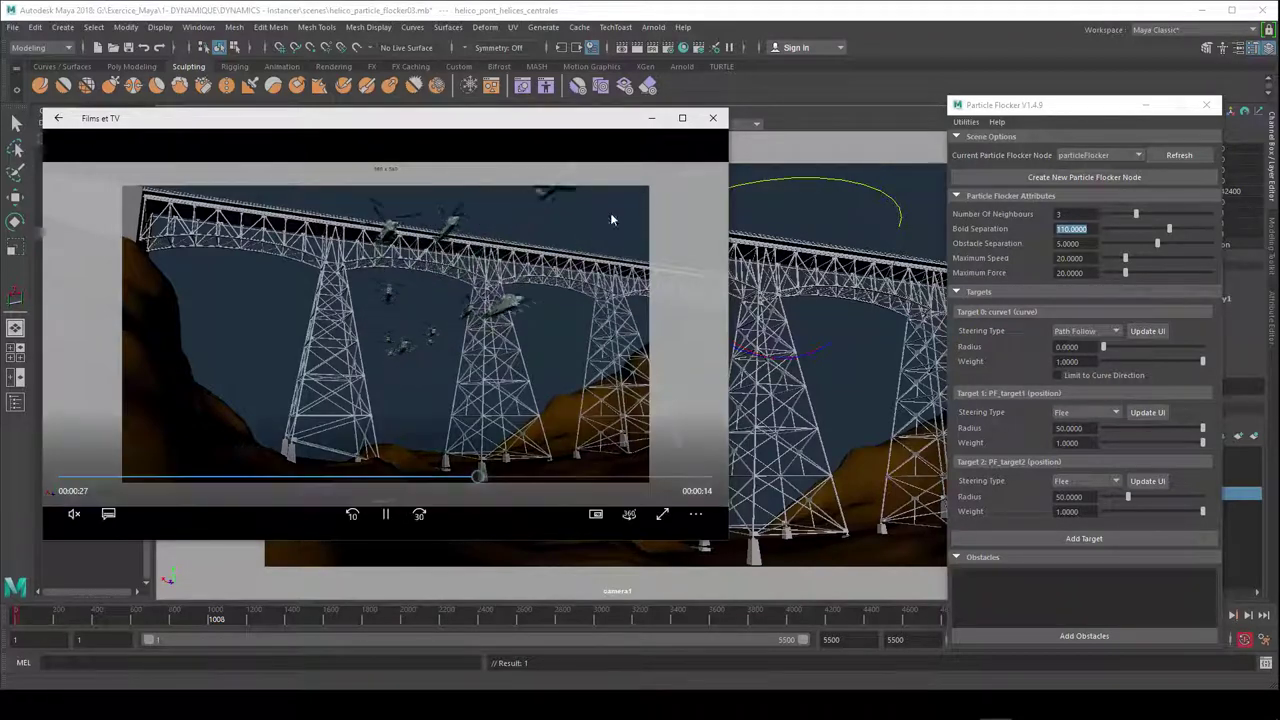
- Watch the helico_particle_flocker03 render to 00:36 with the player moved aside, then minimise it
drag(542, 129, 729, 147)
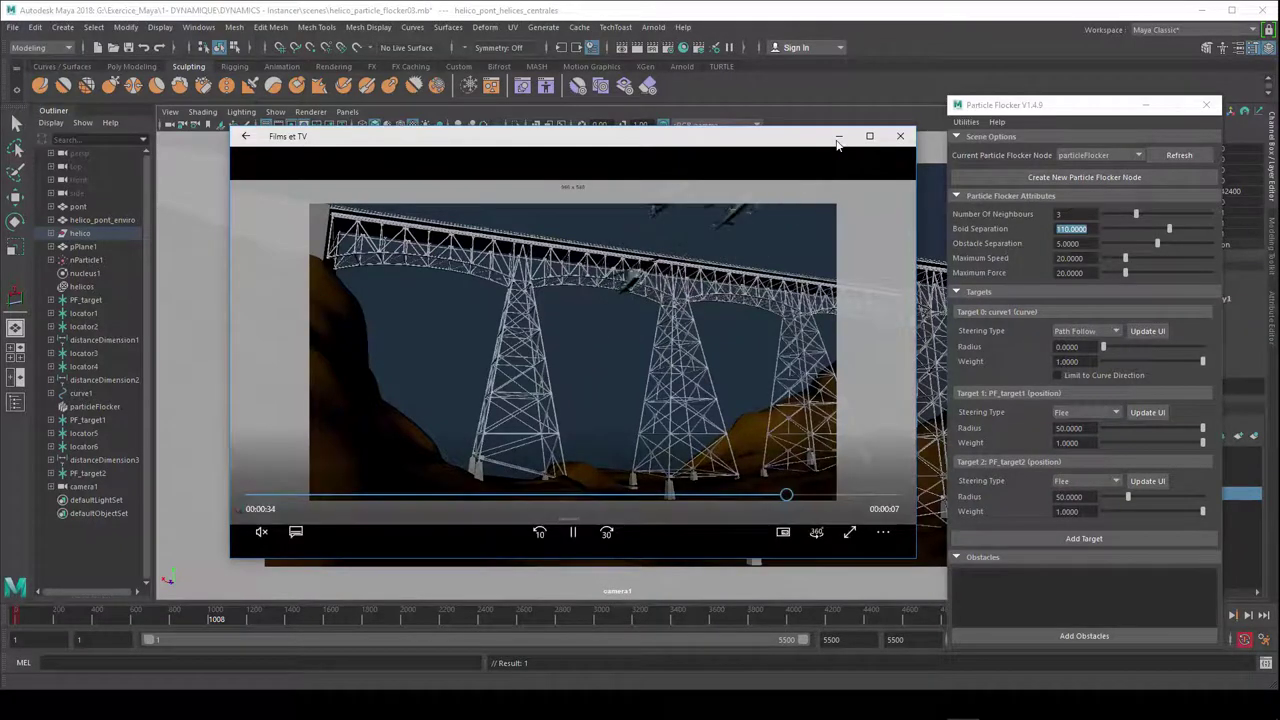
click(571, 533)
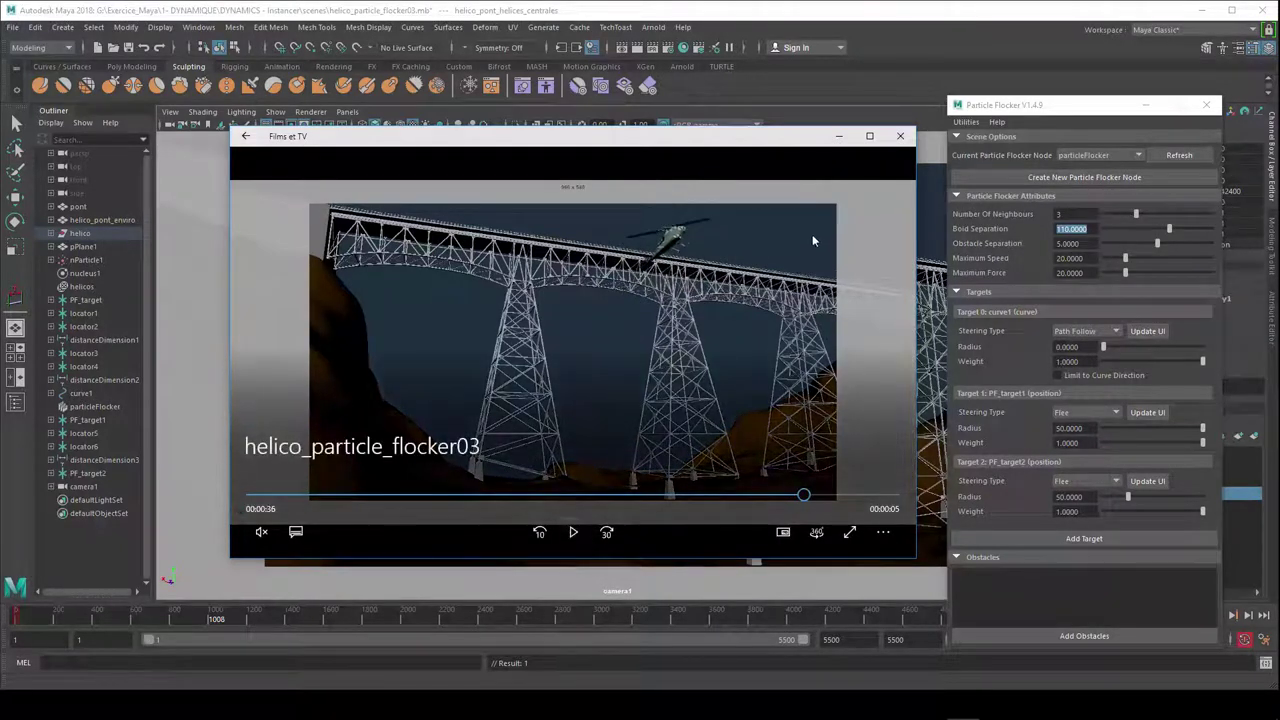
- Switch the viewport from camera1 to the persp camera and frame the bridge deck
click(838, 136)
click(346, 111)
mouse_move(369, 125)
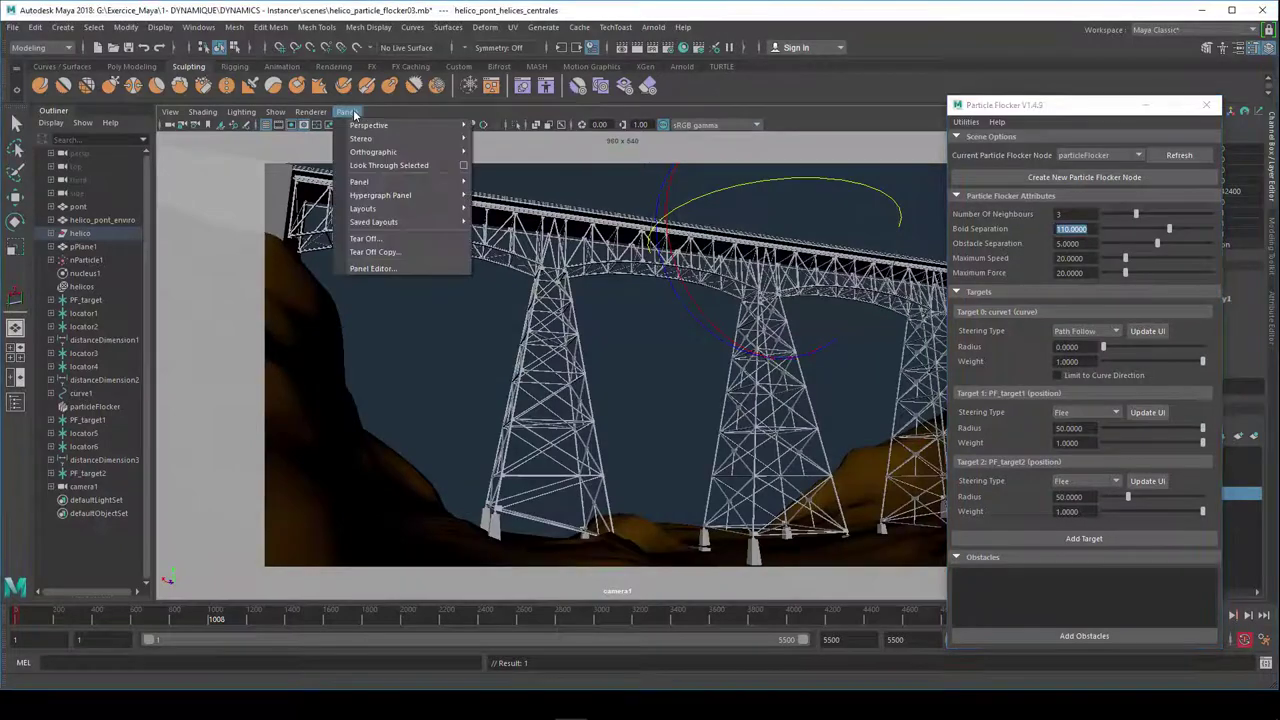
click(497, 140)
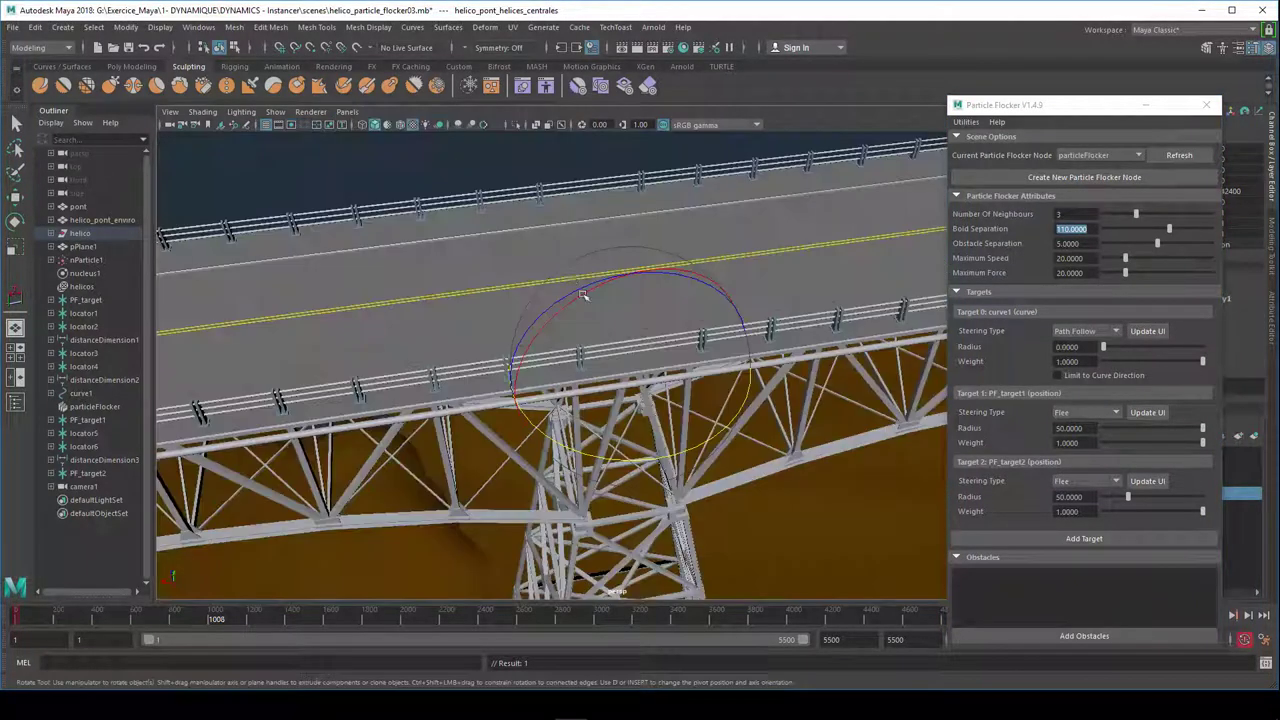
mouse_move(585, 294)
alt+mouse_down()
mouse_move(868, 522)
mouse_move(760, 480)
alt+mouse_up()
scroll(666, 365, down, 5)
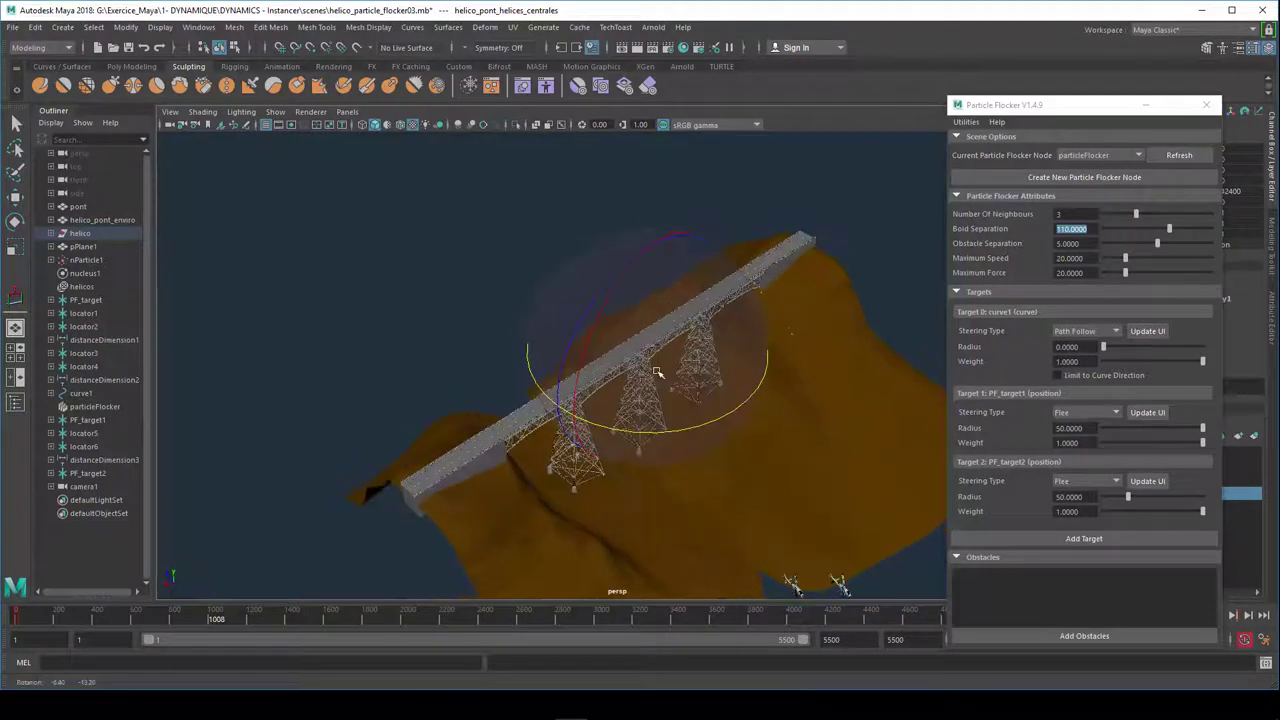
- Close the Particle Flocker window, frame the helicopter by the truss, and select helico
drag(1000, 106, 841, 108)
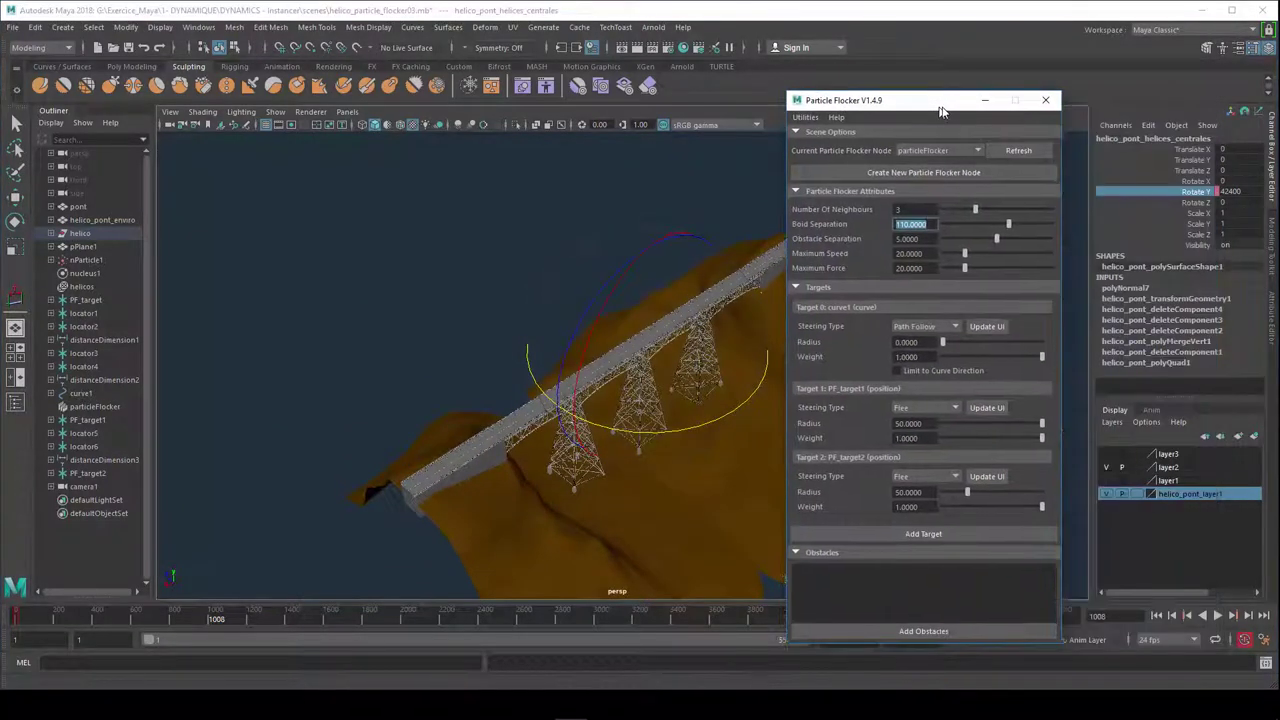
click(1046, 104)
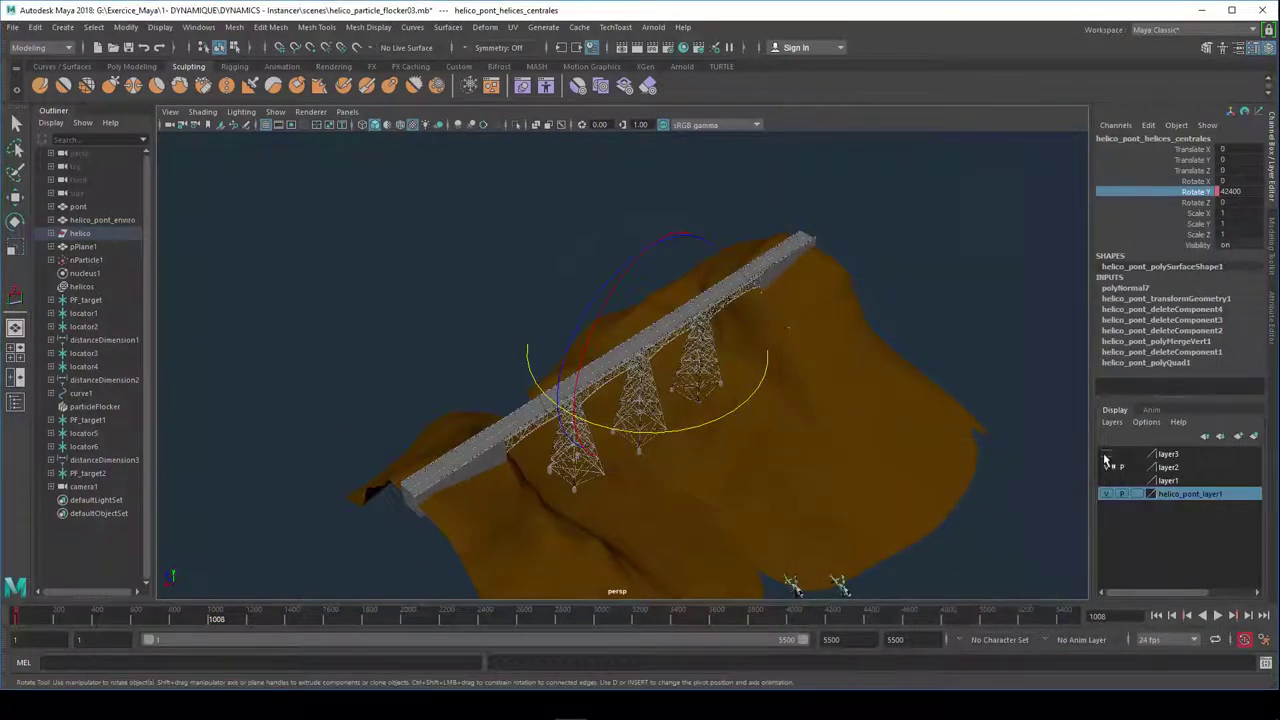
scroll(683, 377, up, 5)
alt+drag(683, 377, 578, 338)
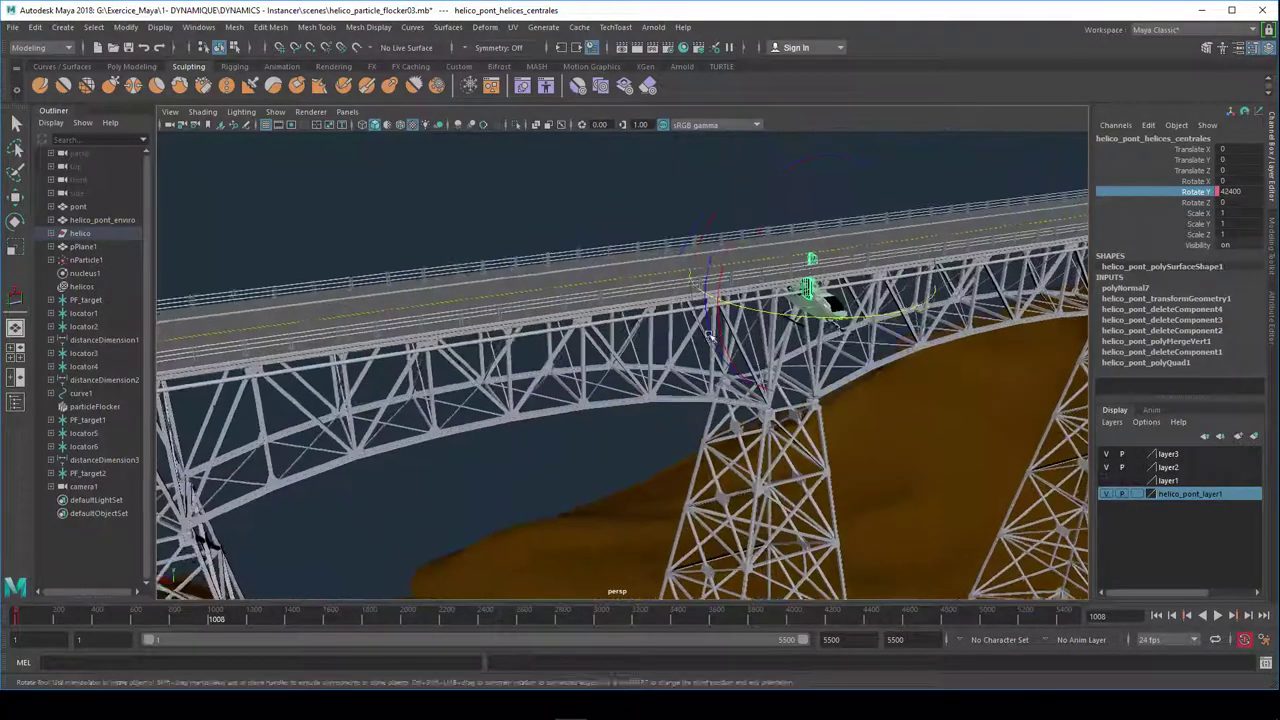
alt+right_drag(578, 338, 755, 297)
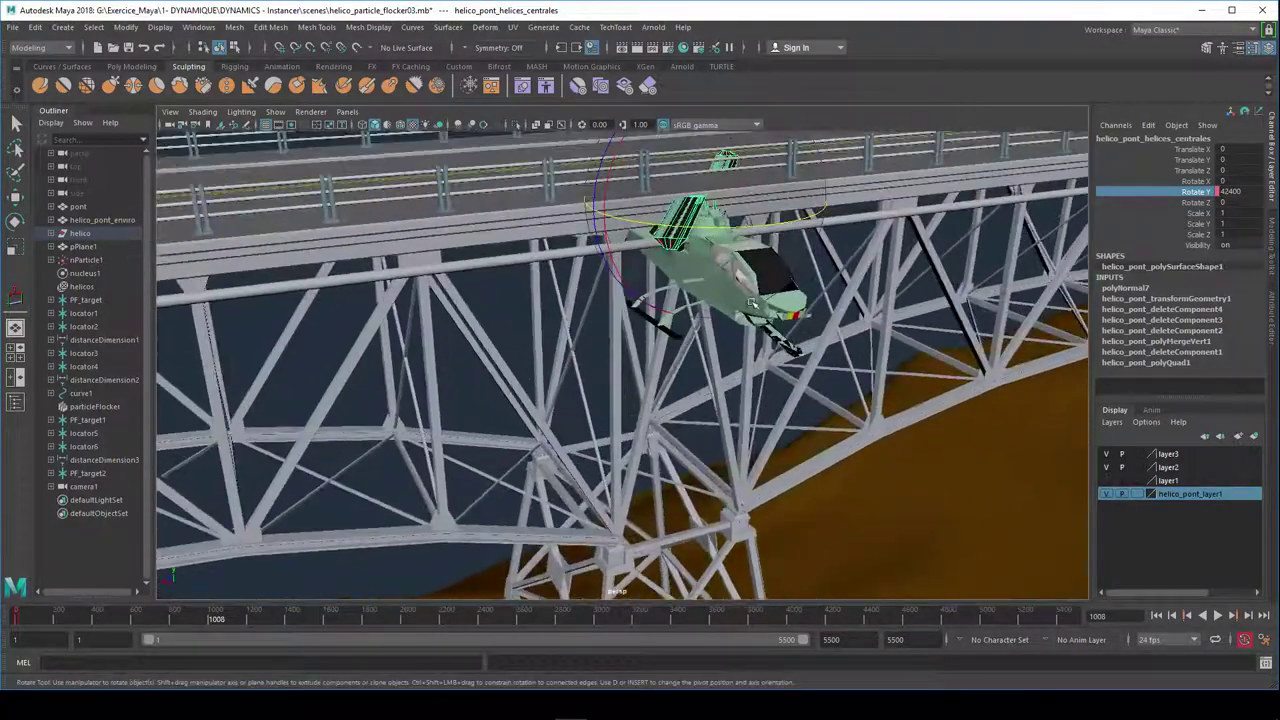
scroll(755, 297, down, 3)
scroll(750, 300, down, 2)
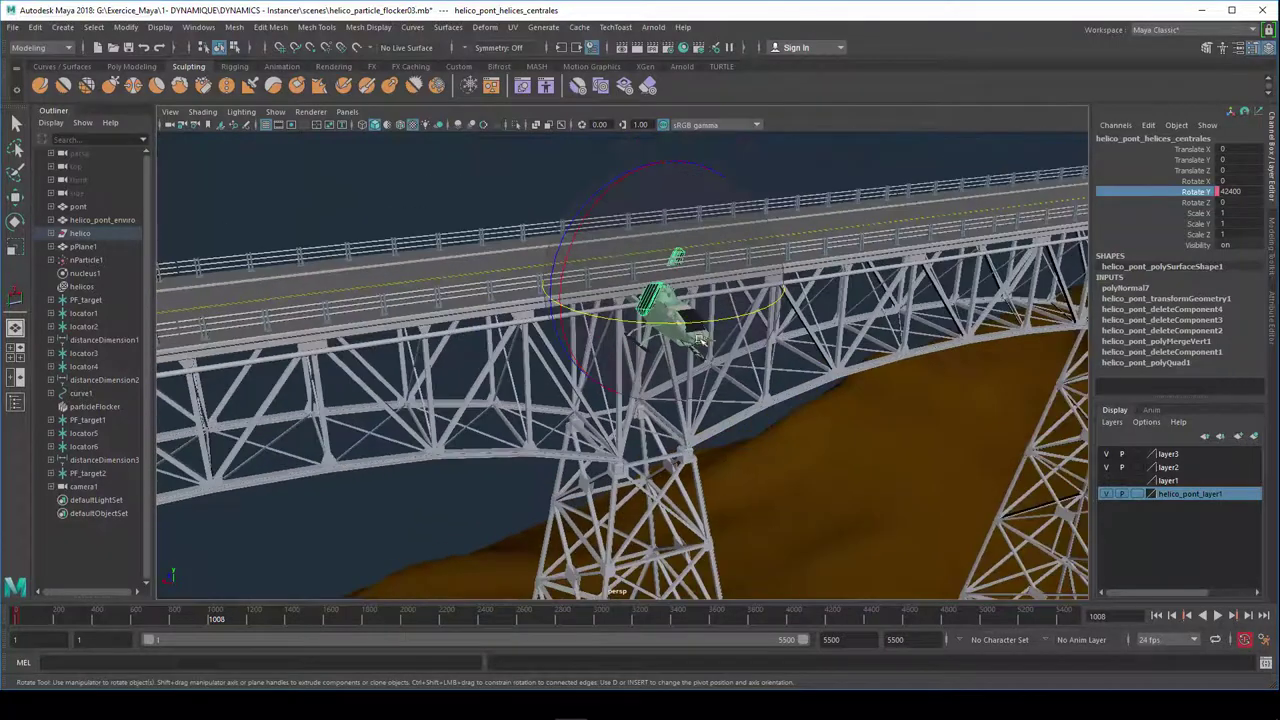
scroll(746, 303, down, 3)
alt+drag(746, 303, 283, 322)
scroll(600, 300, down, 3)
click(88, 234)
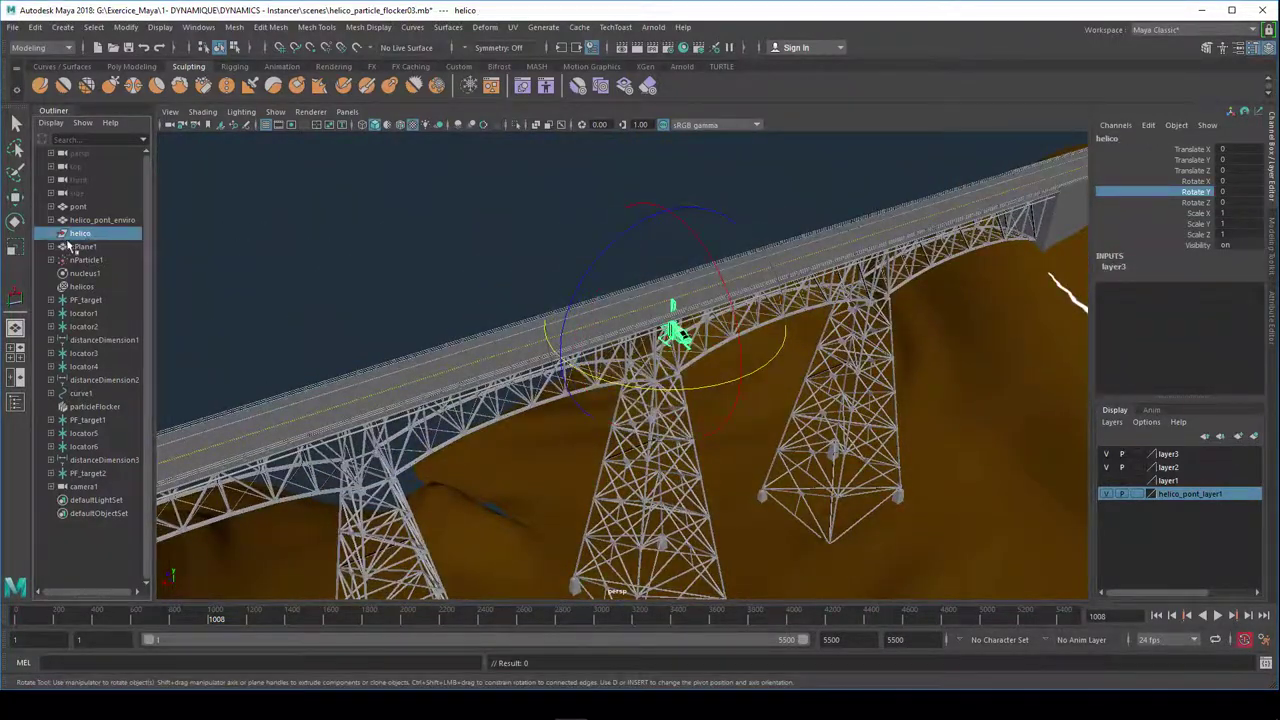
- Expand helico to inspect helico_pont_helices_centrales, then select nParticle1 in the Outliner
drag(153, 257, 175, 257)
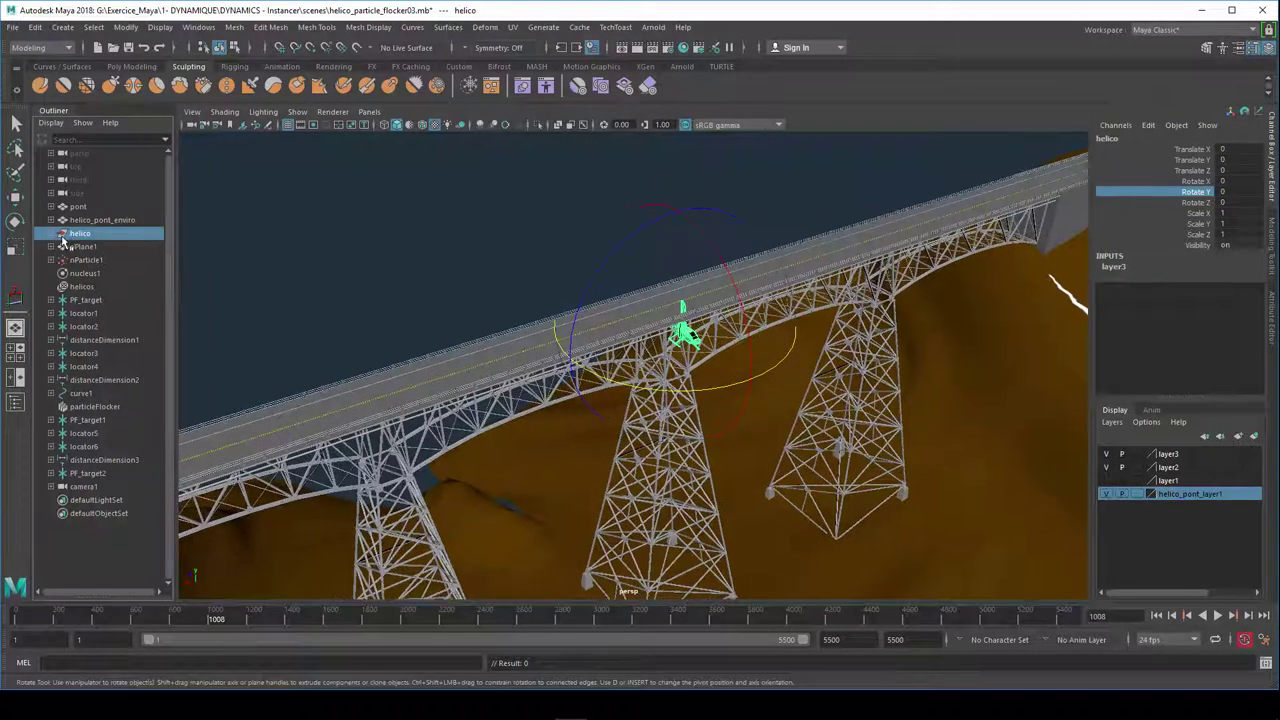
click(52, 234)
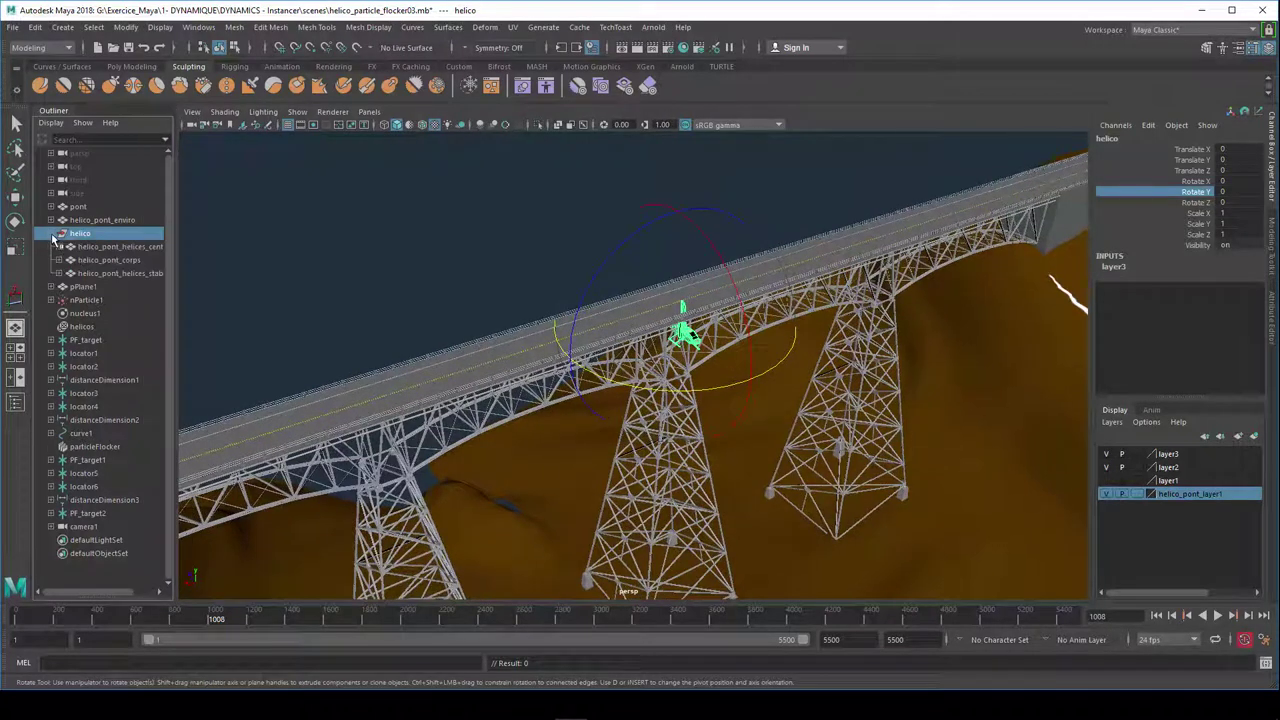
click(120, 246)
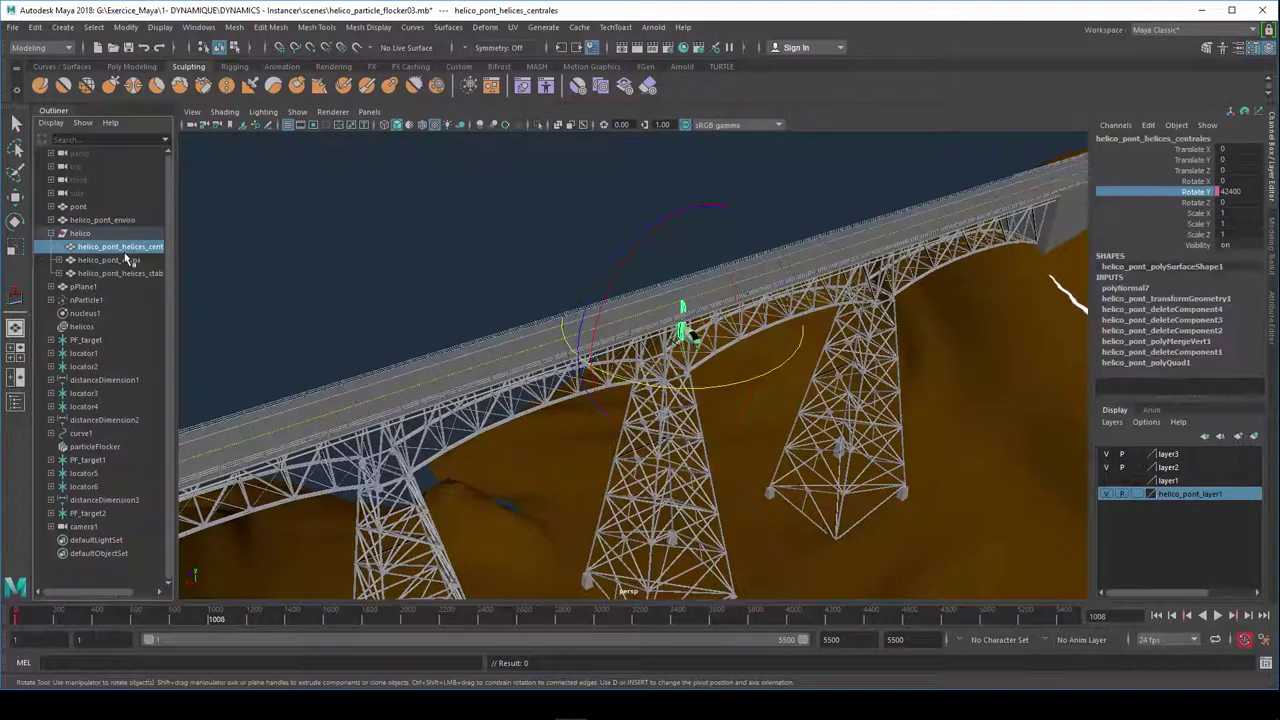
key(Up)
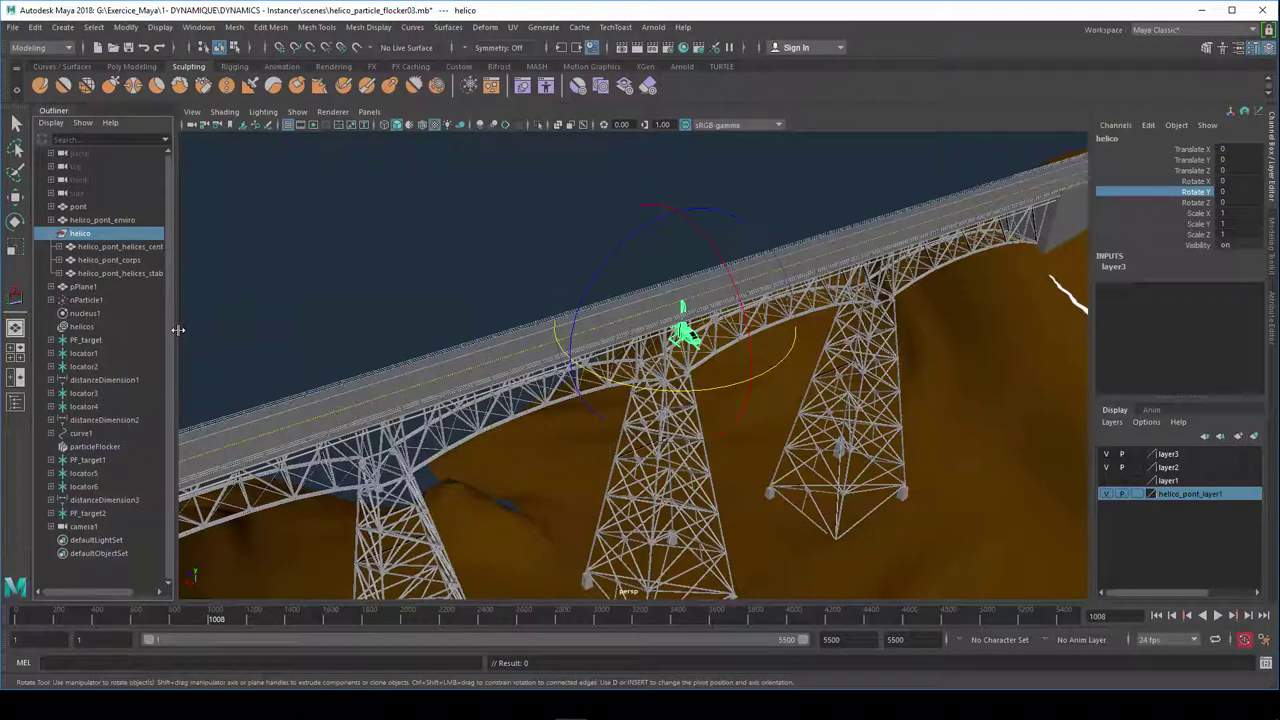
click(99, 304)
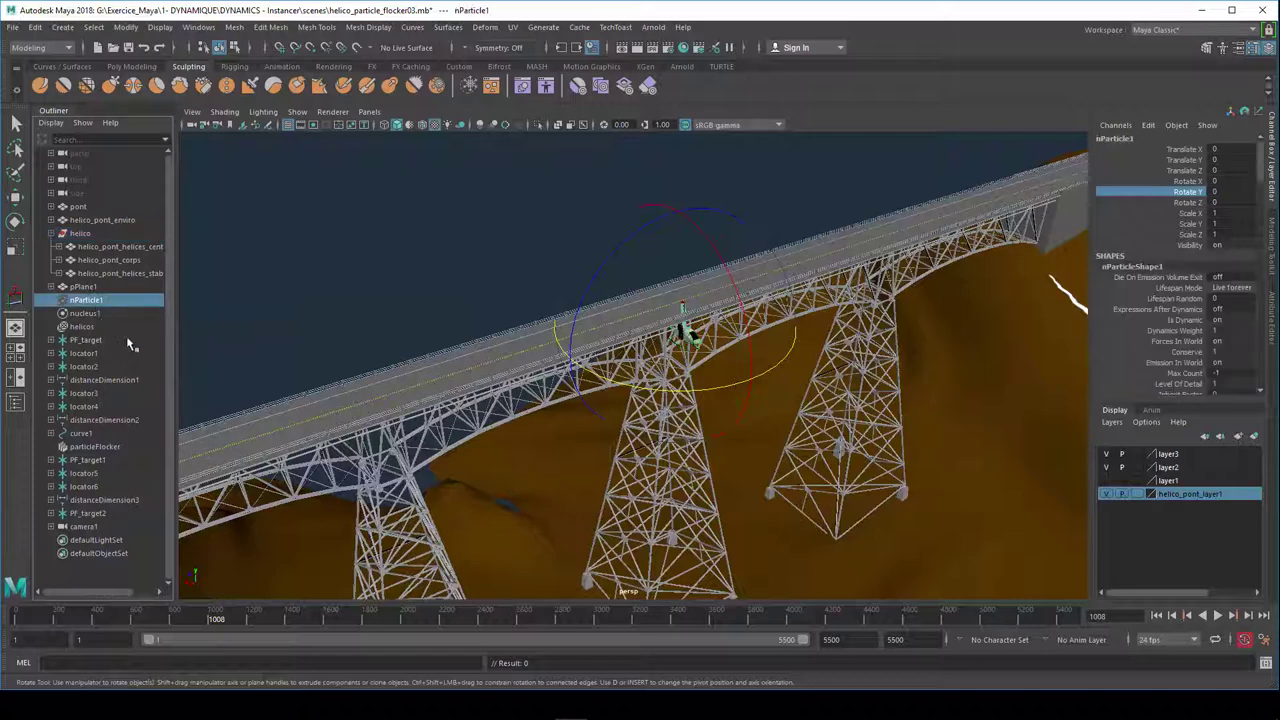
mouse_move(386, 301)
alt+mouse_down()
mouse_move(483, 423)
mouse_move(508, 434)
mouse_move(606, 366)
mouse_move(565, 370)
mouse_move(777, 434)
mouse_move(743, 457)
mouse_move(829, 466)
mouse_move(698, 440)
mouse_move(586, 457)
mouse_move(680, 474)
mouse_move(808, 471)
mouse_move(643, 477)
mouse_move(769, 426)
mouse_move(903, 318)
alt+mouse_up()
- Show layer1, select pPlane1 and switch the menu set from Modeling to FX
click(1106, 482)
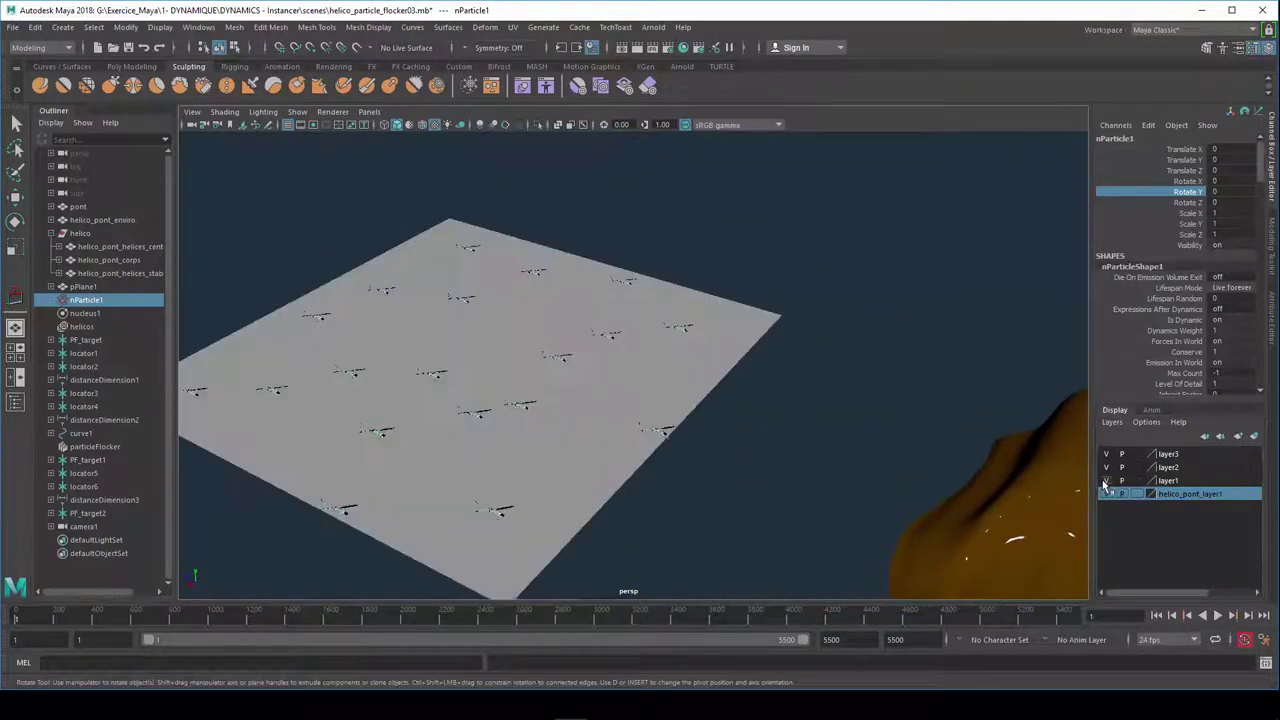
click(606, 480)
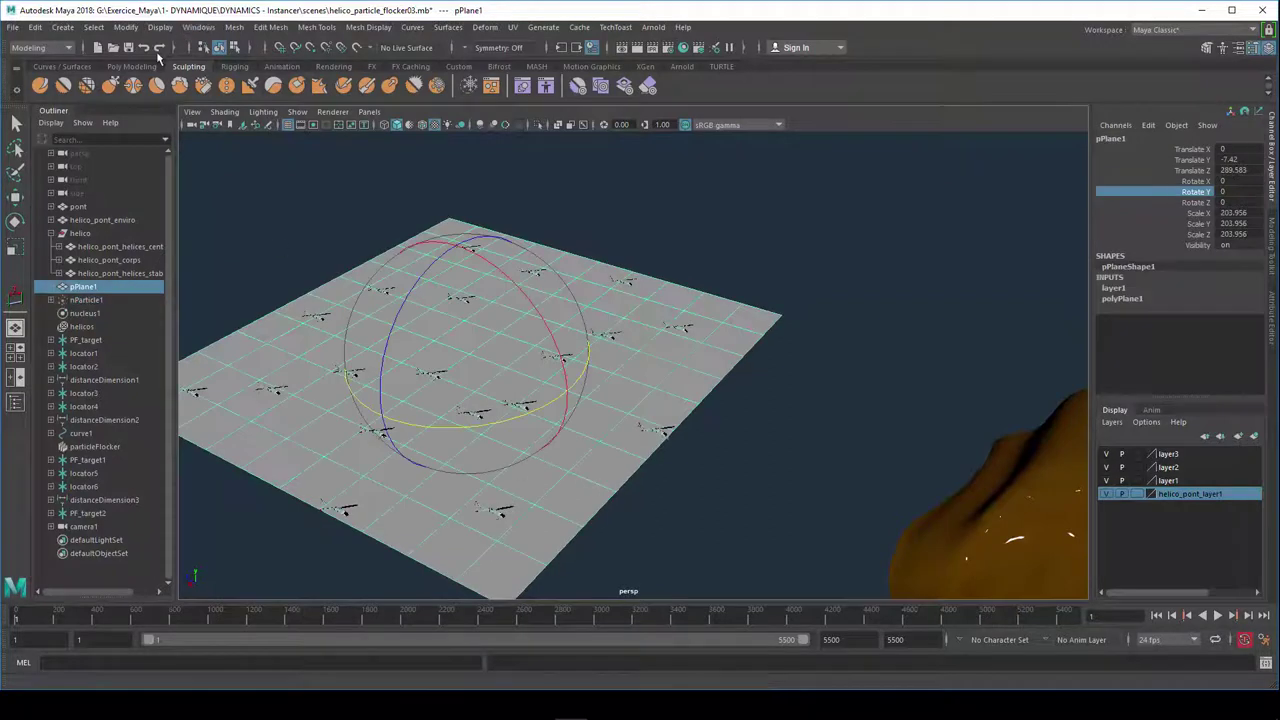
click(196, 28)
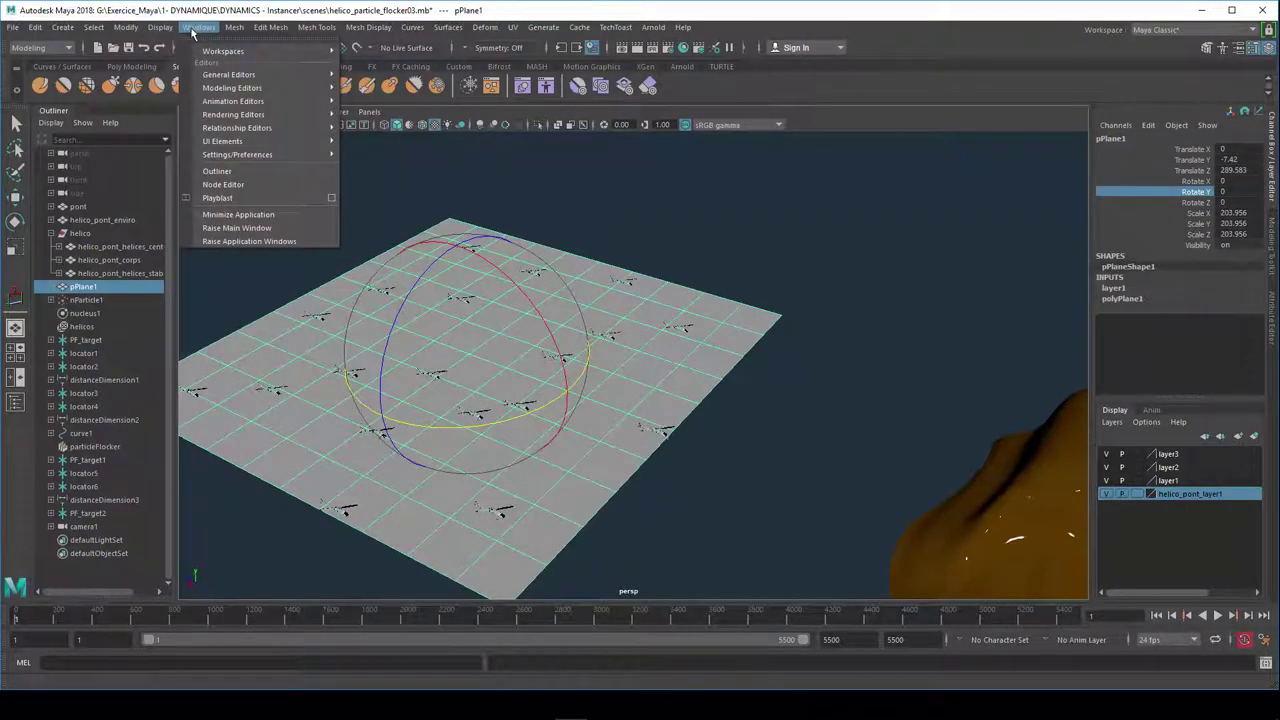
click(64, 50)
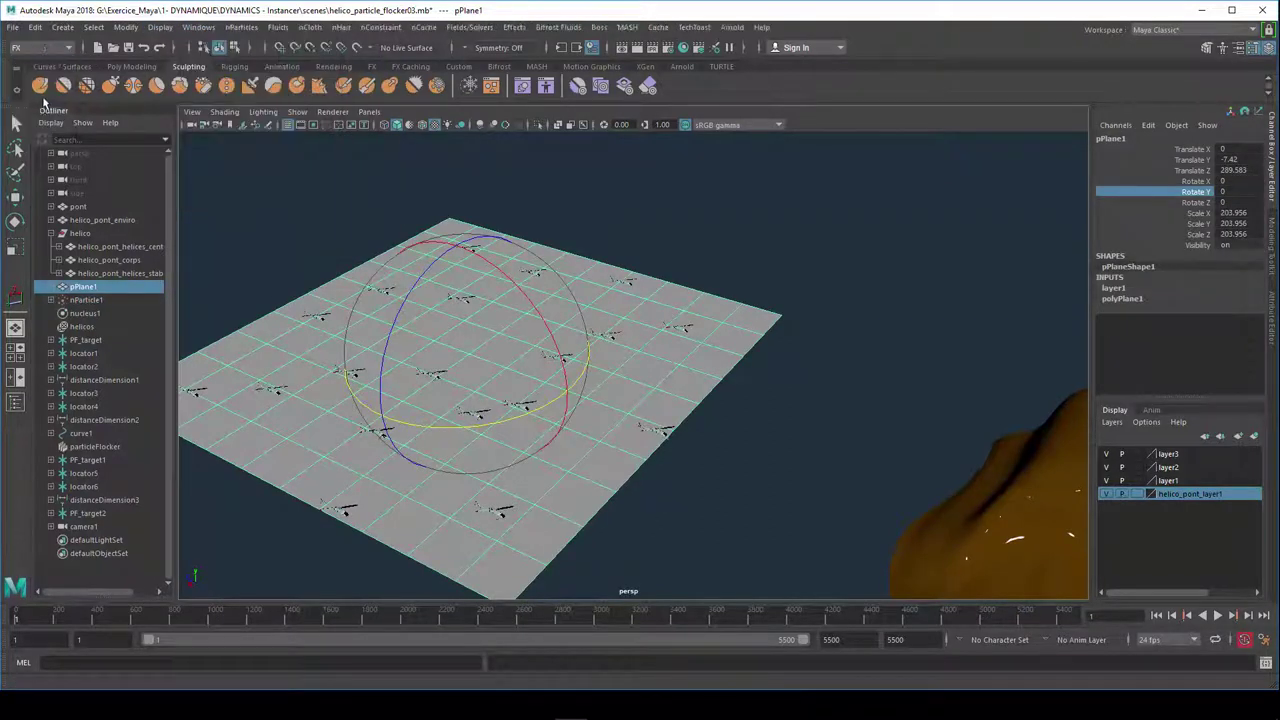
click(30, 98)
- Inspect the plane and sphere from several angles, clear the selection, and bring up the nParticles menu
click(240, 27)
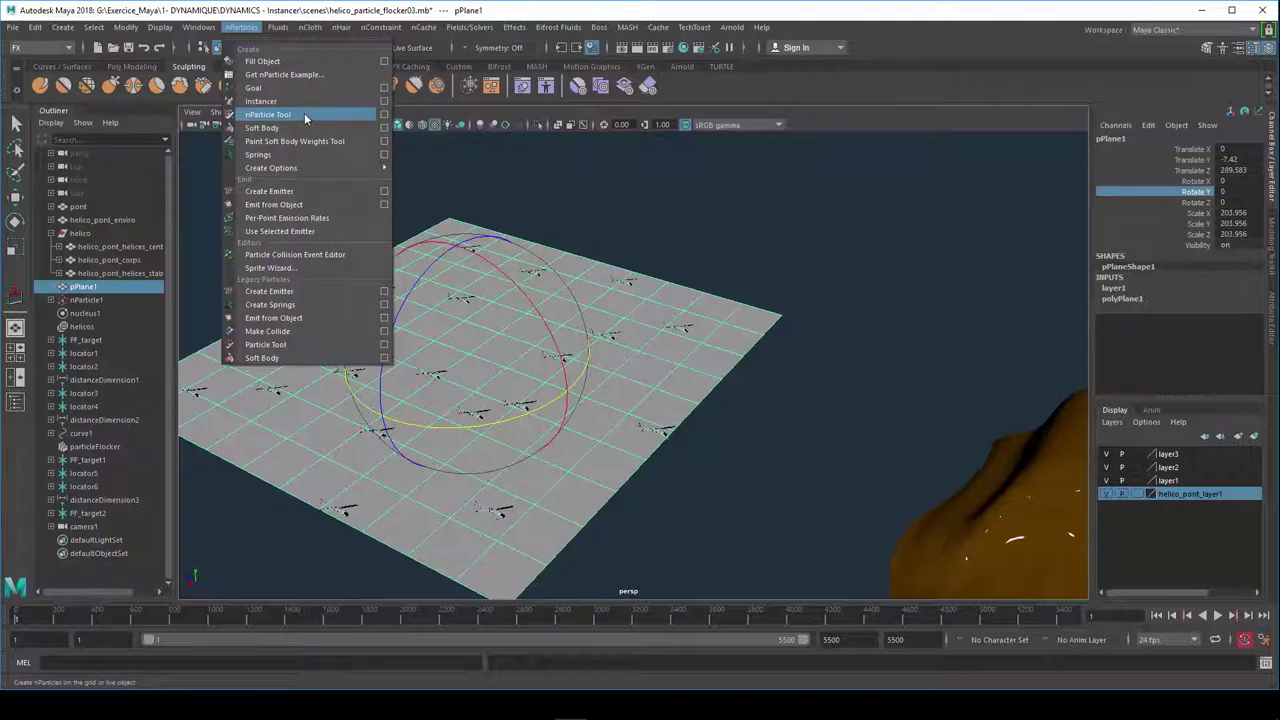
click(709, 171)
alt+drag(709, 171, 593, 338)
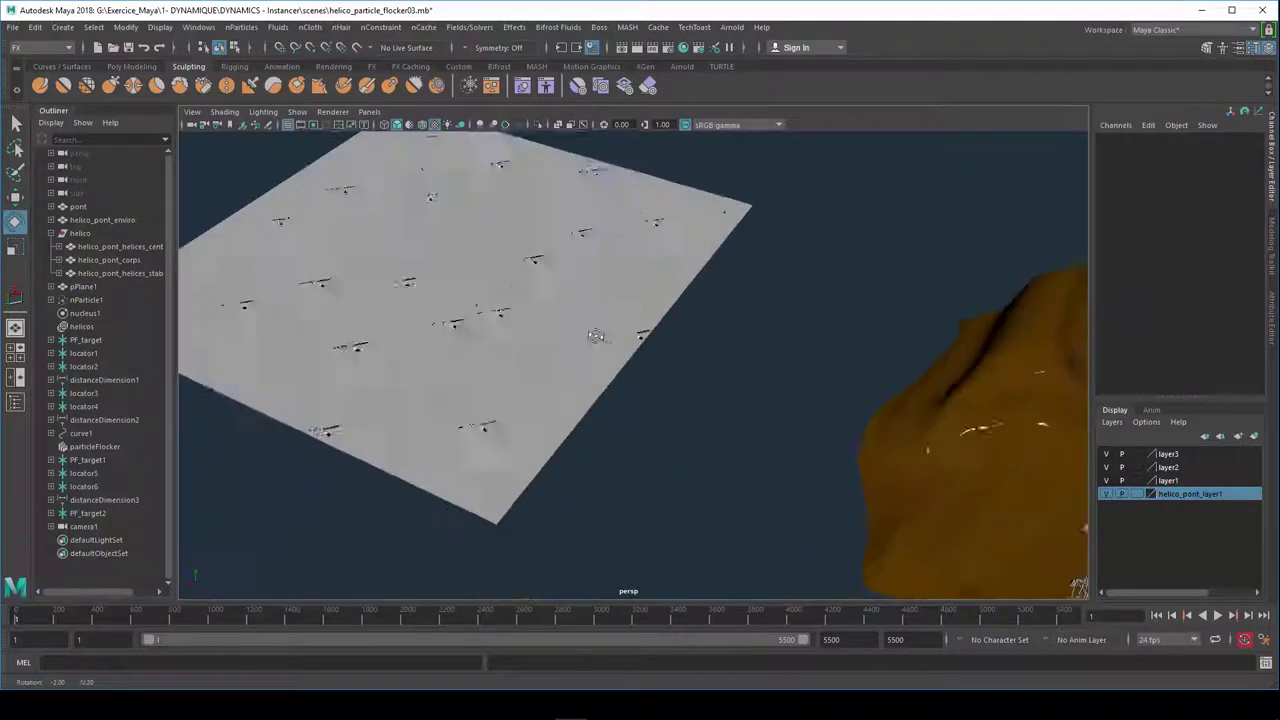
click(593, 338)
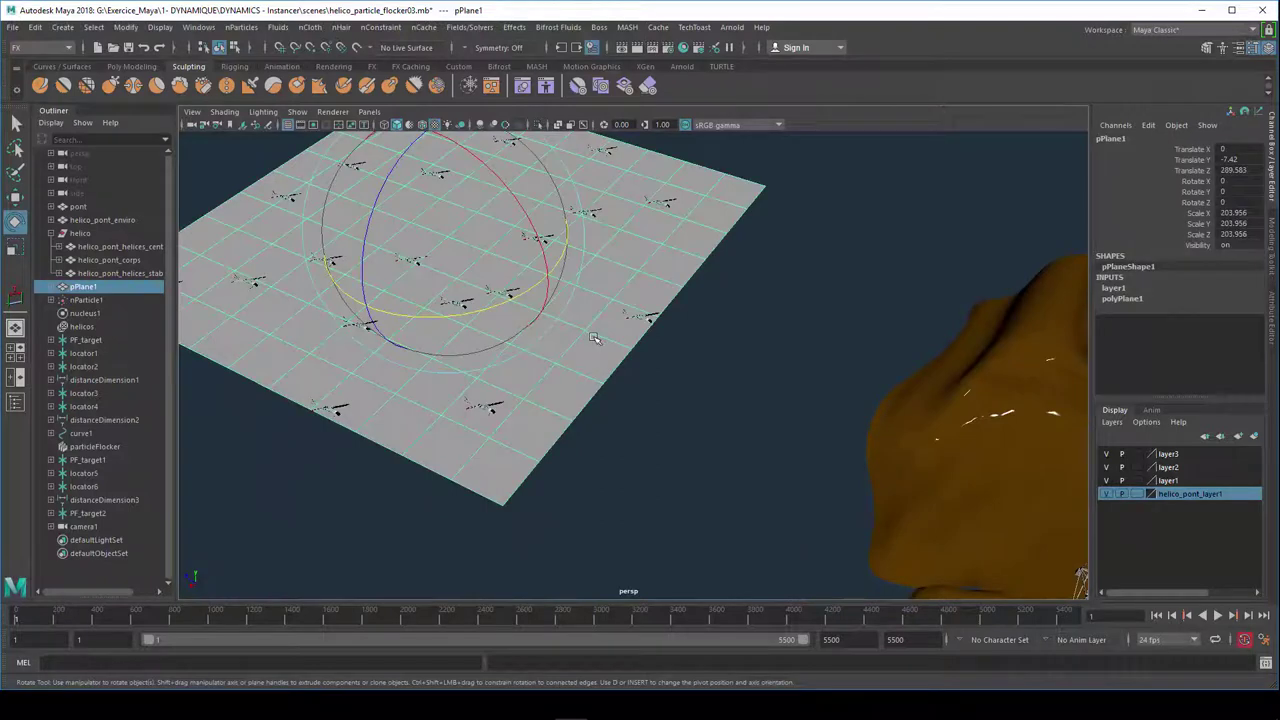
mouse_move(593, 338)
alt+mouse_down()
mouse_move(612, 357)
mouse_move(537, 343)
mouse_move(521, 326)
alt+mouse_up()
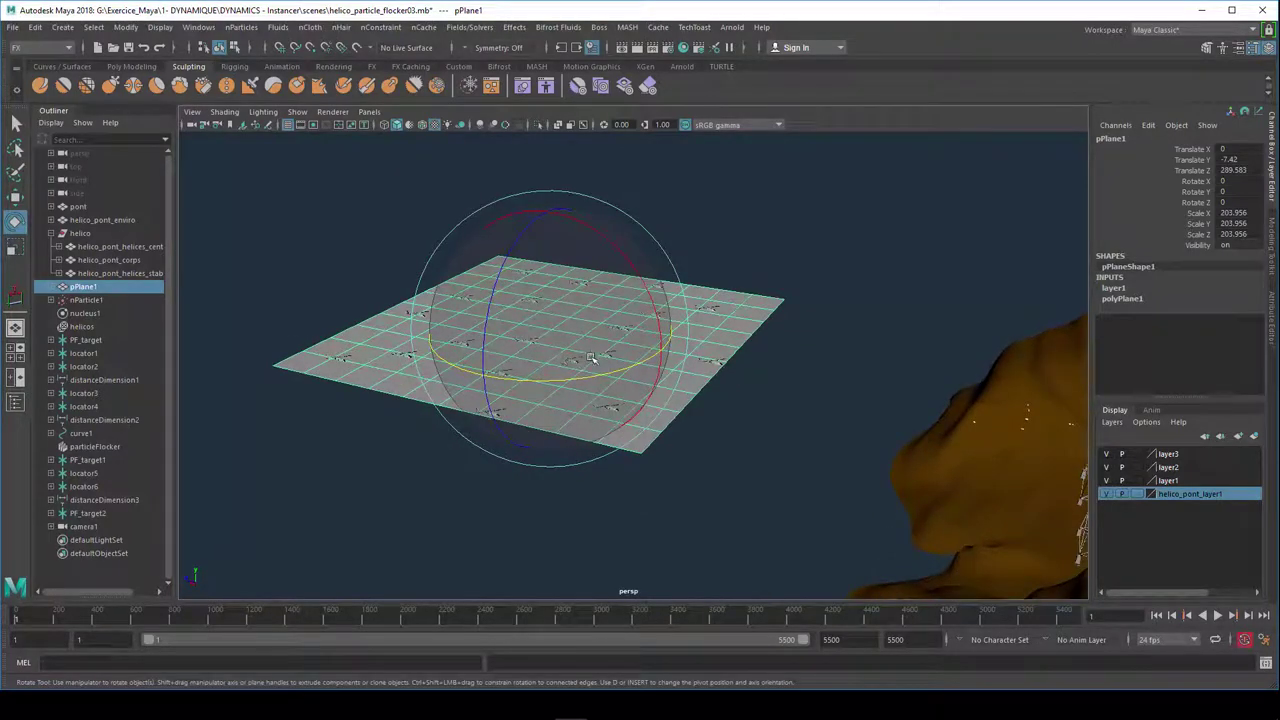
alt+drag(594, 372, 566, 402)
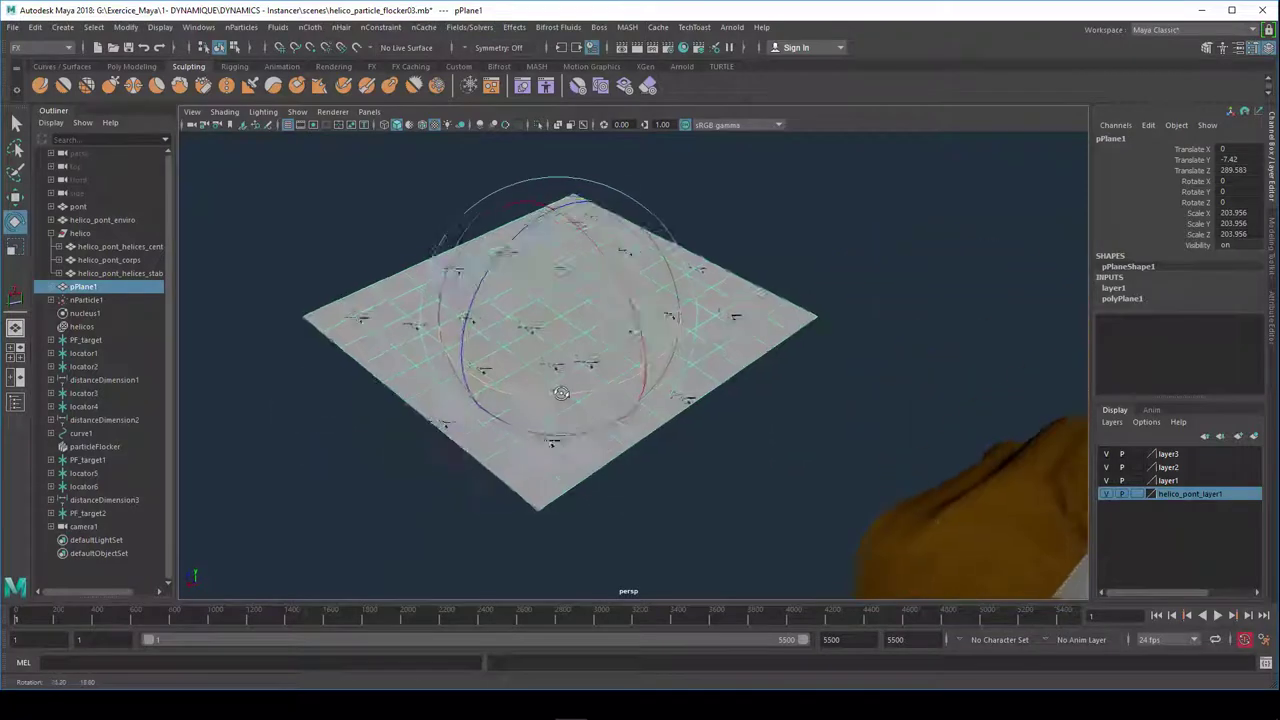
scroll(566, 402, up, 2)
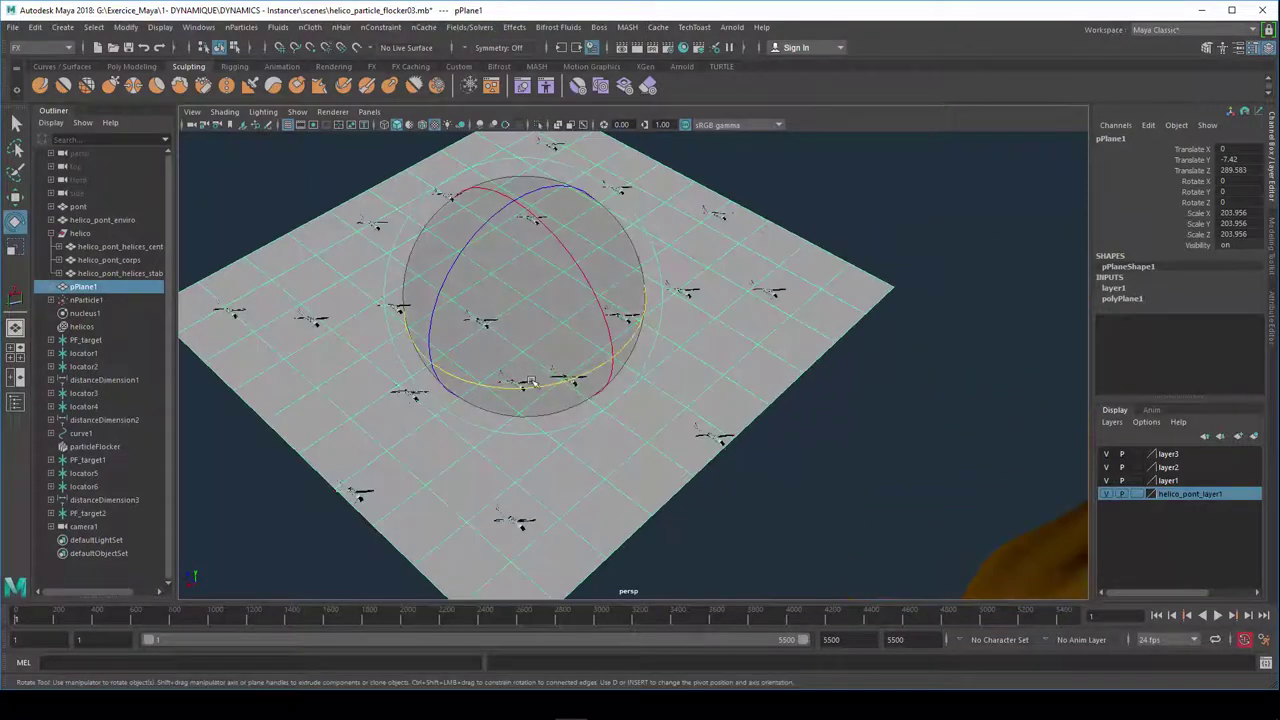
scroll(484, 406, down, 2)
alt+drag(484, 406, 389, 416)
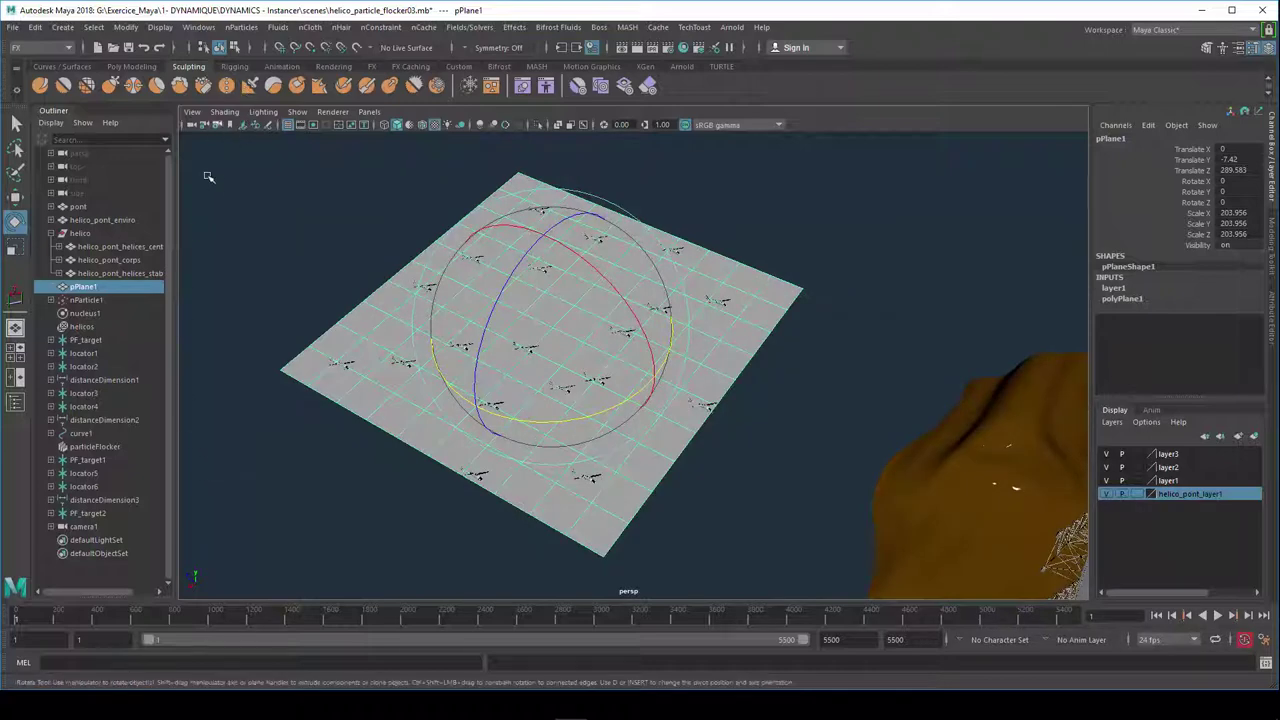
click(272, 226)
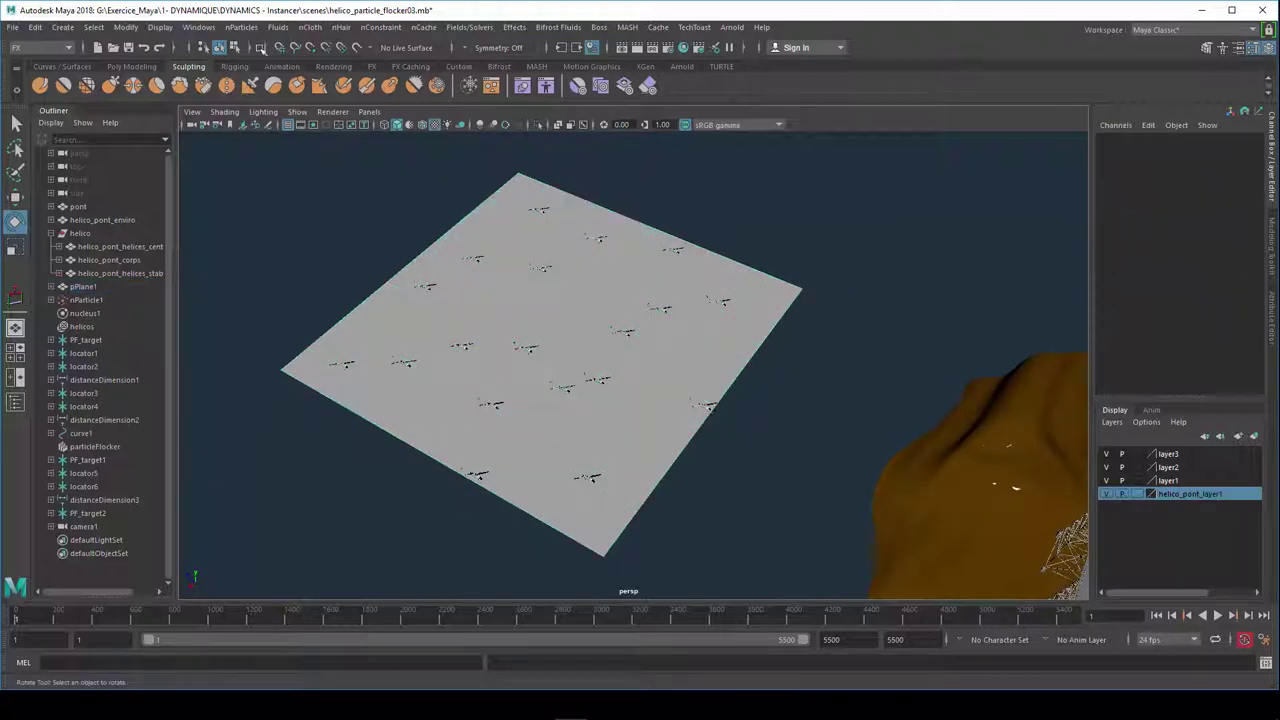
click(241, 27)
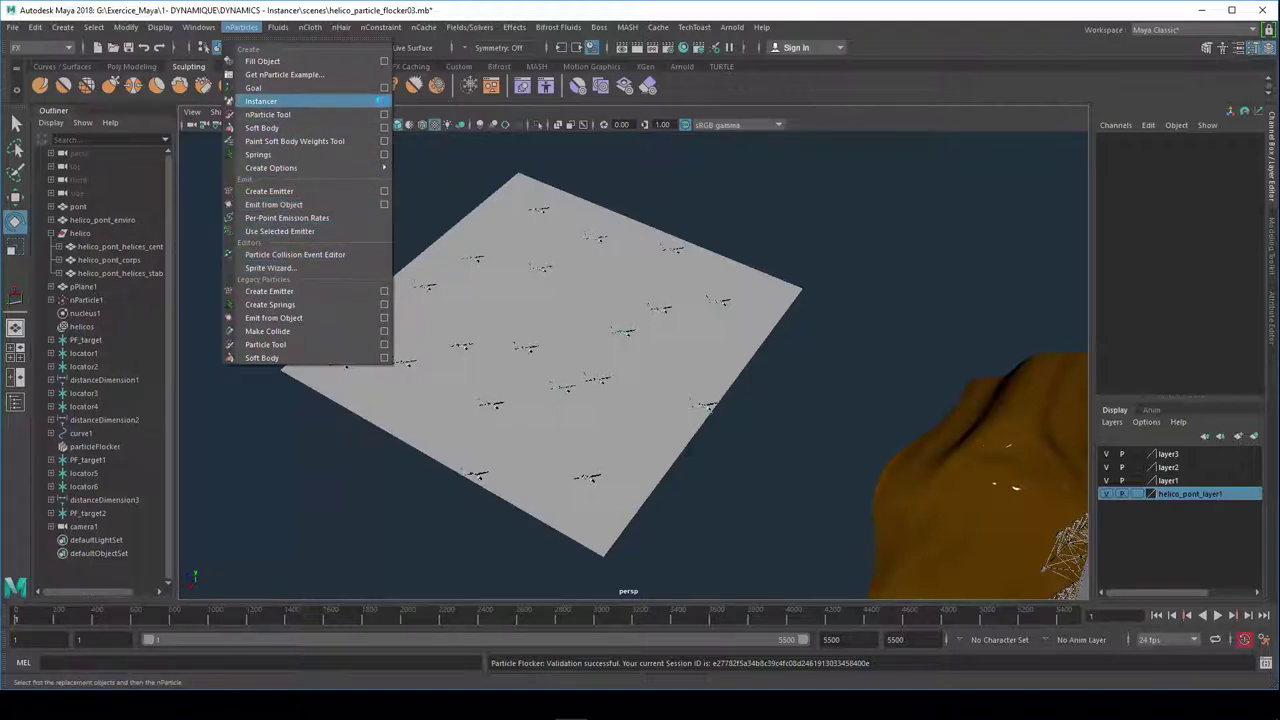
- In Particle Instancer Options, add helico as instanced object for nParticleShape1, then close the options
click(383, 101)
drag(580, 252, 795, 124)
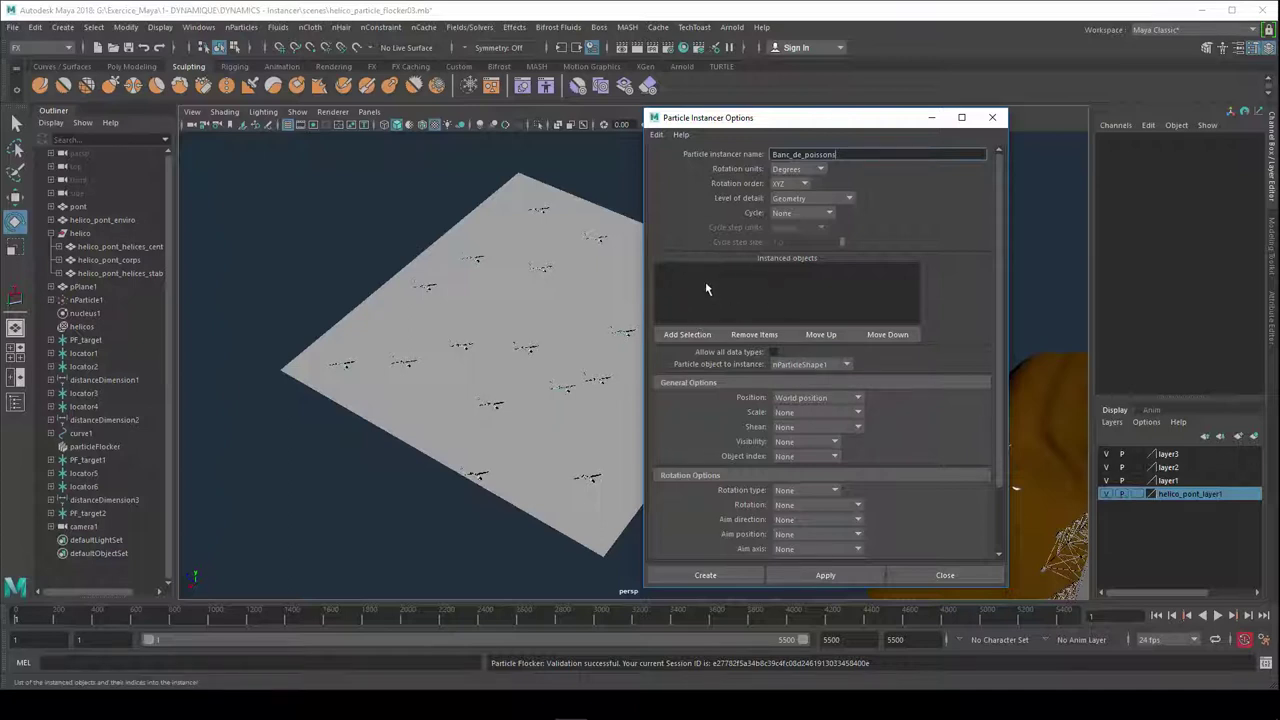
click(96, 234)
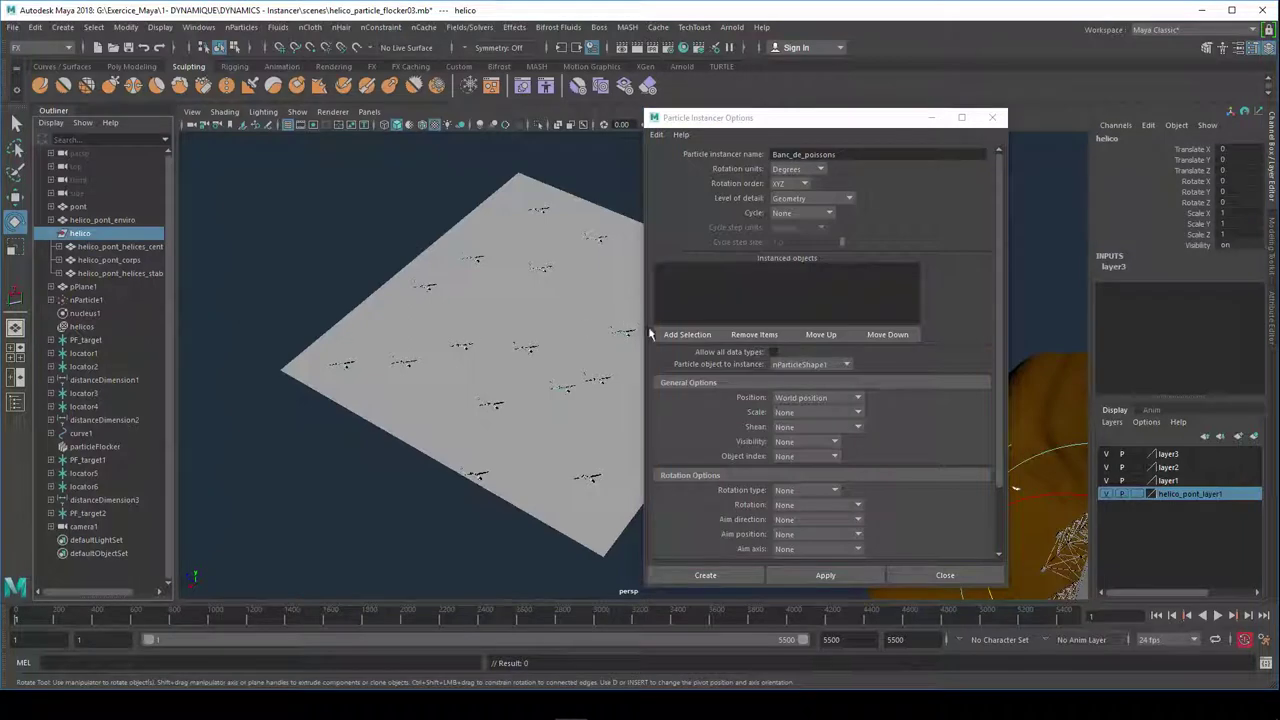
click(680, 334)
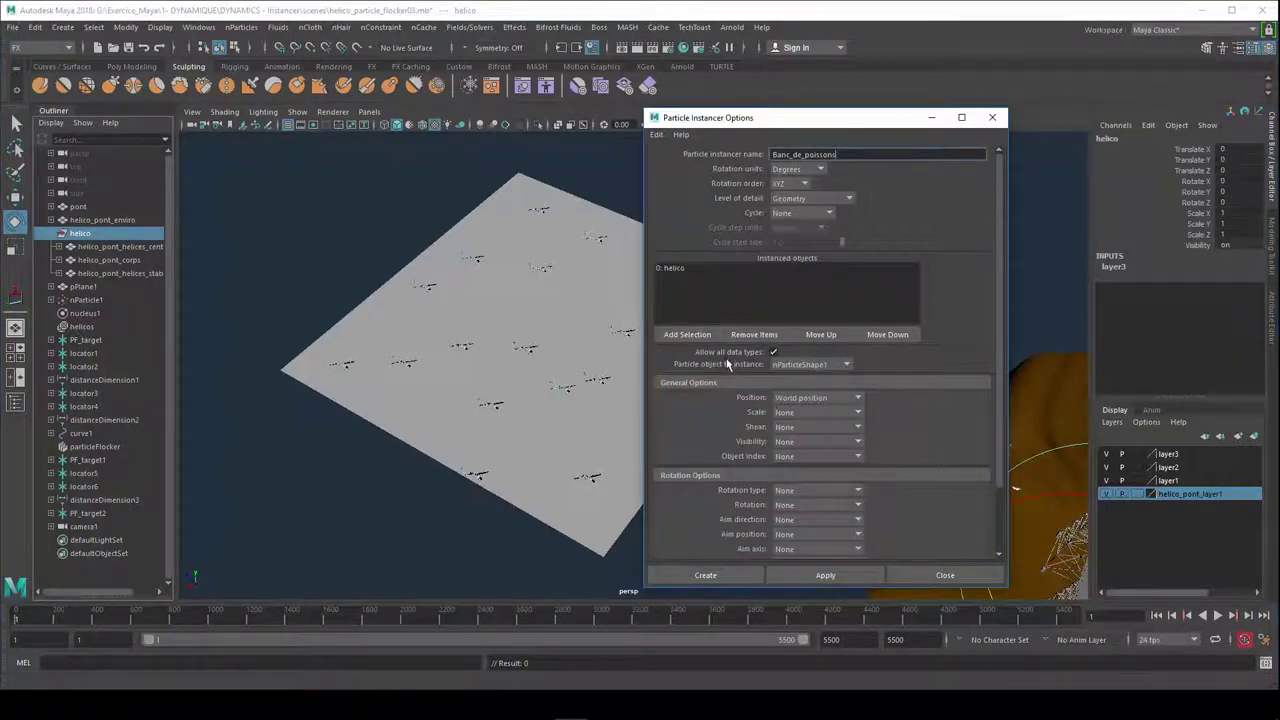
click(801, 365)
click(801, 365)
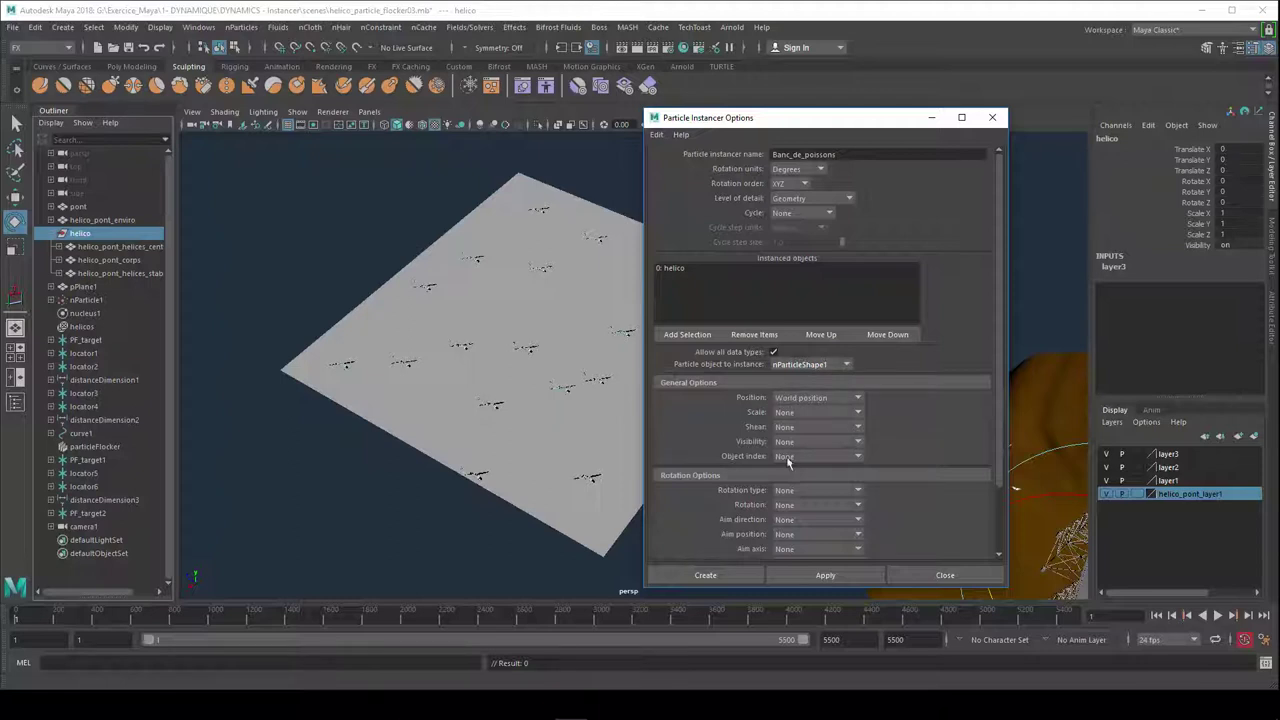
click(932, 575)
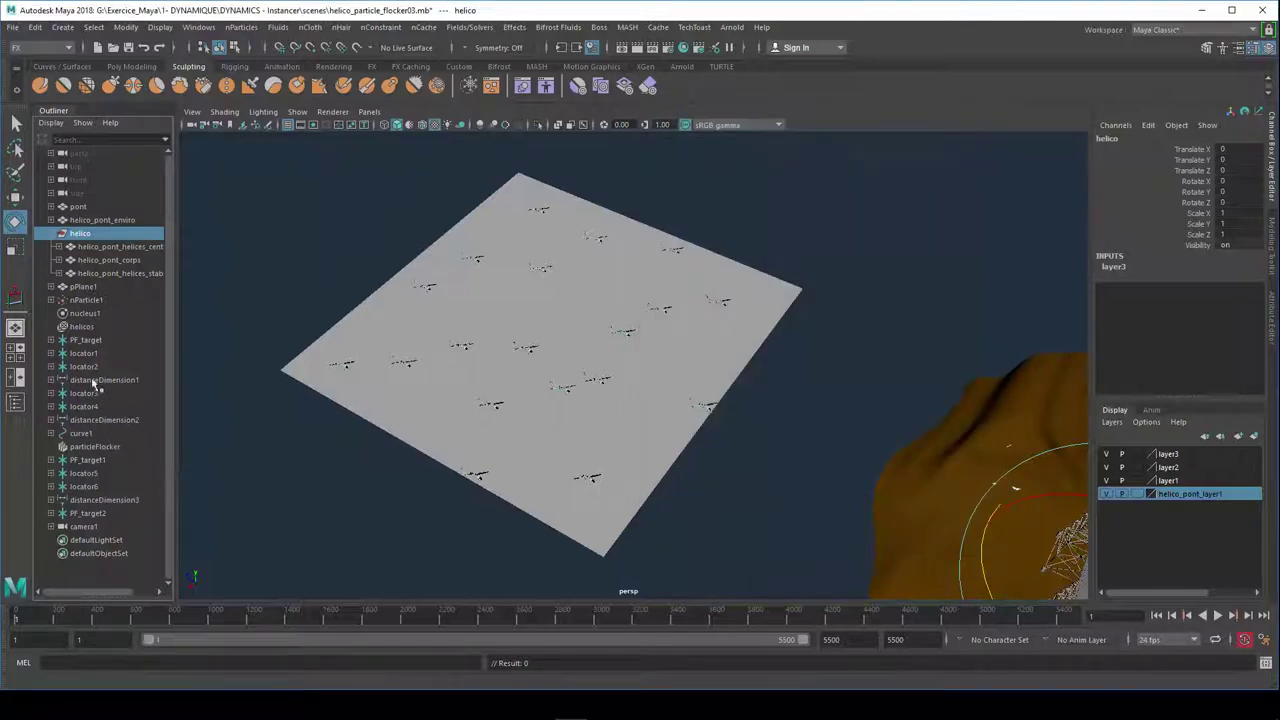
- Inspect nParticle1 and nucleus1, then show the helicos instancer's attributes
click(85, 300)
click(51, 233)
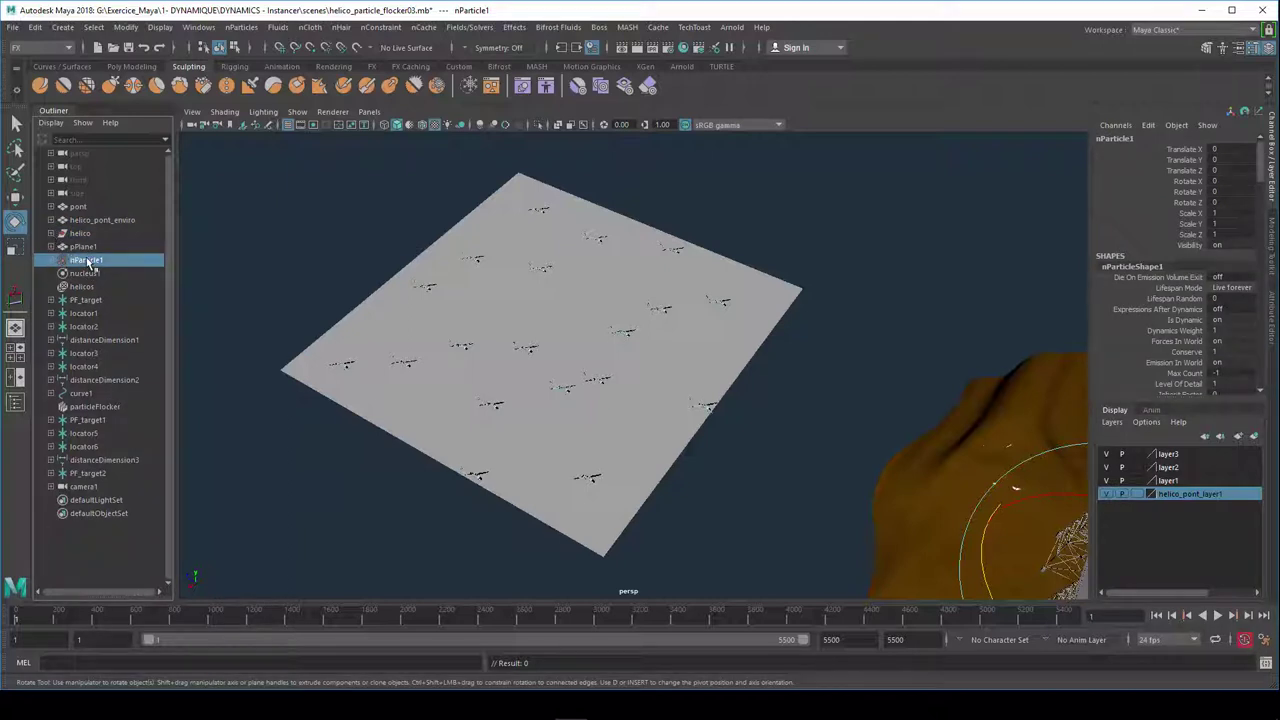
click(85, 273)
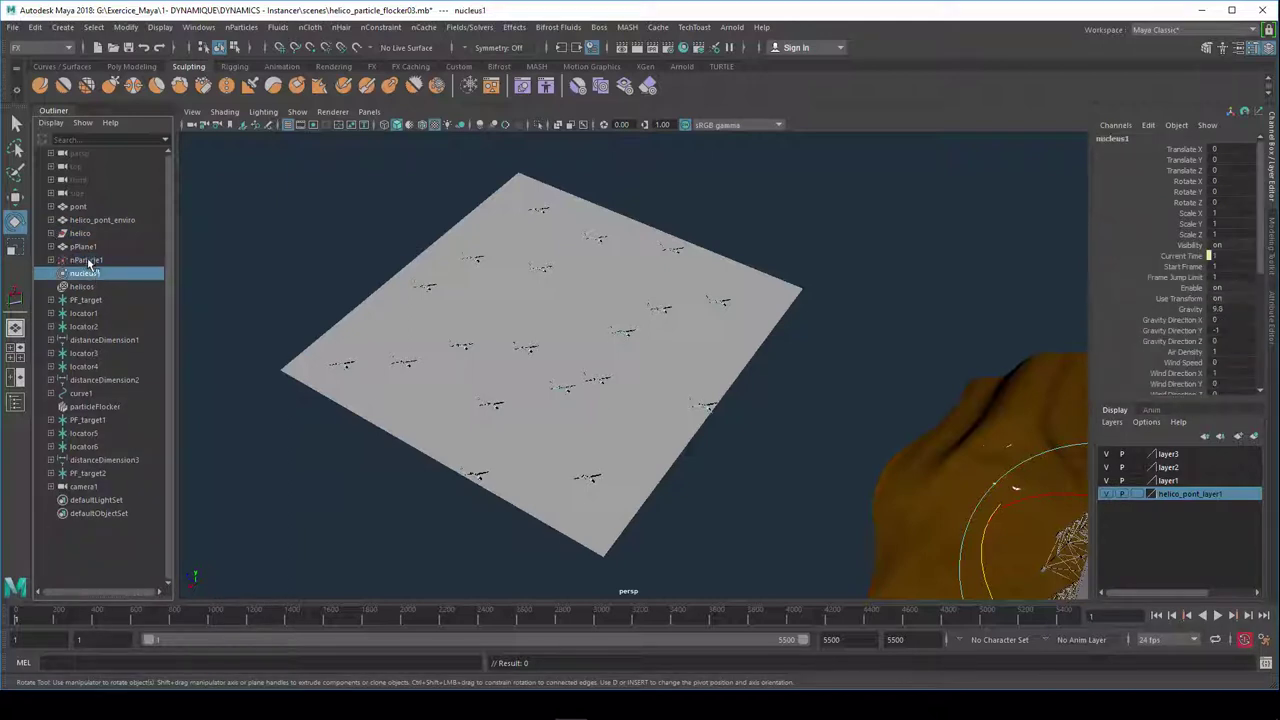
click(85, 286)
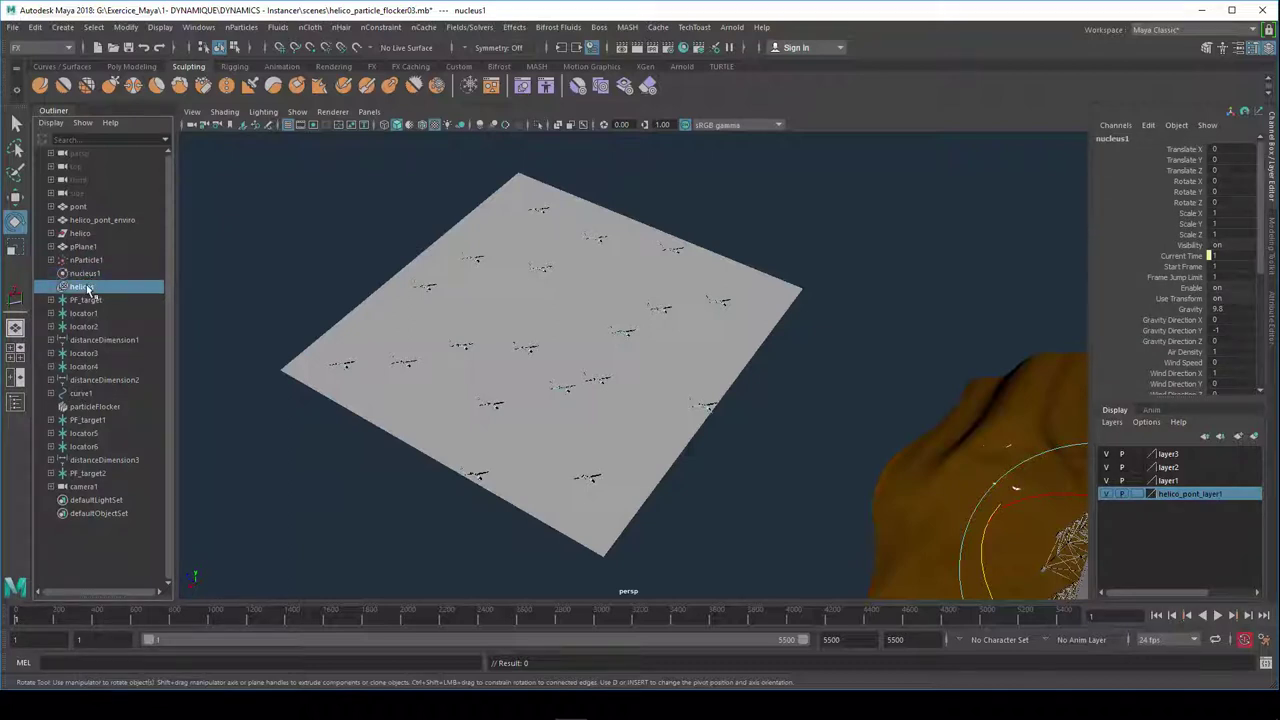
key(ctrl+a)
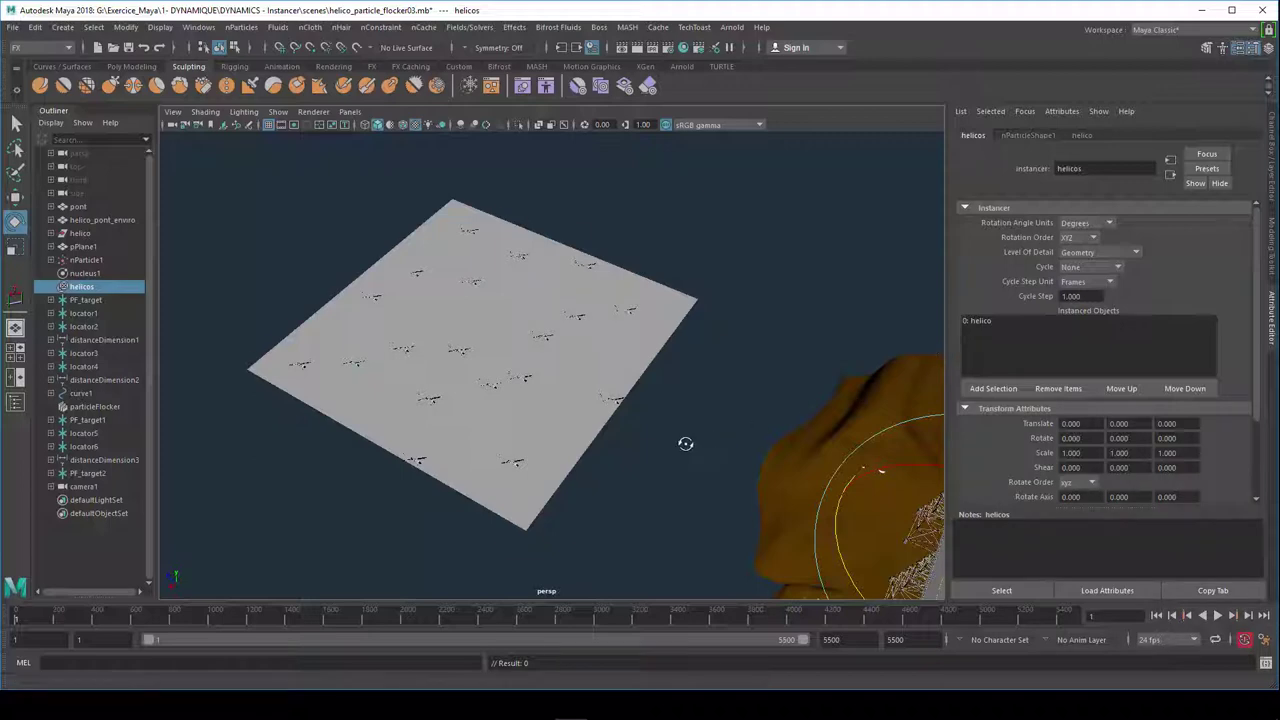
mouse_move(686, 443)
alt+mouse_down()
mouse_move(590, 378)
mouse_move(591, 394)
alt+mouse_up()
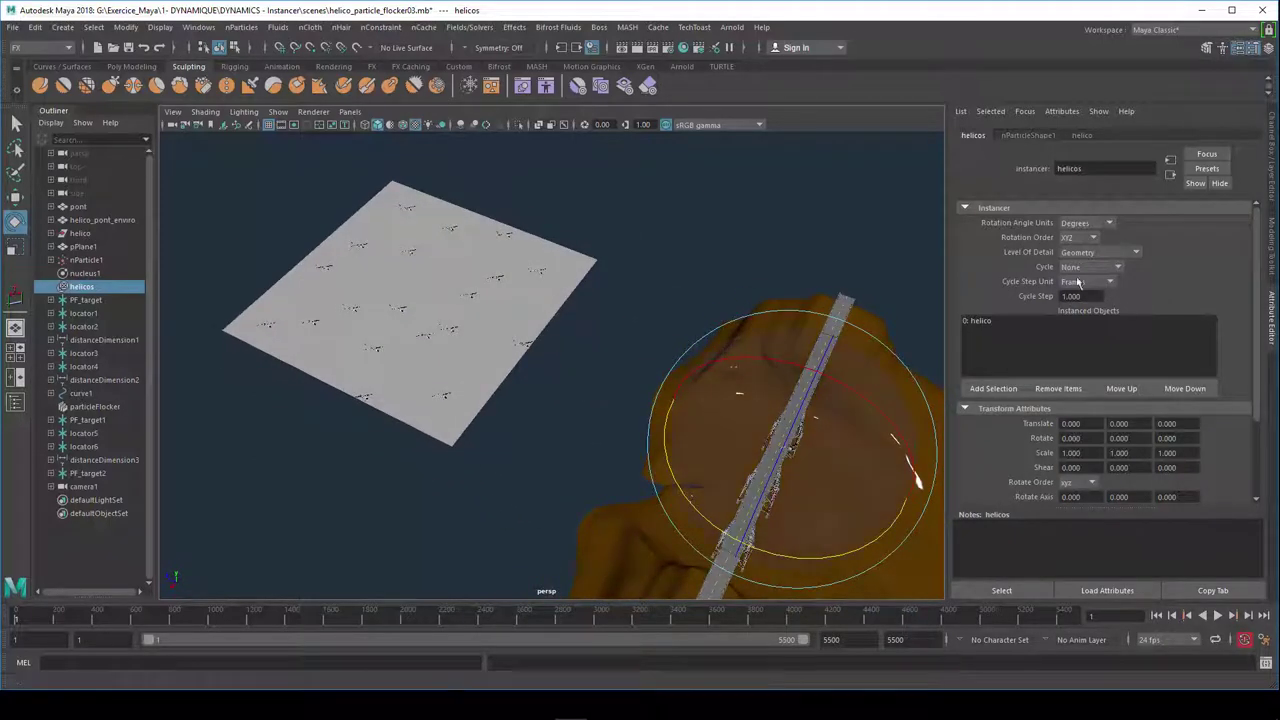
- Hide layer1 to remove the grey plane, view the flock from another side, and select nParticle1
click(1273, 180)
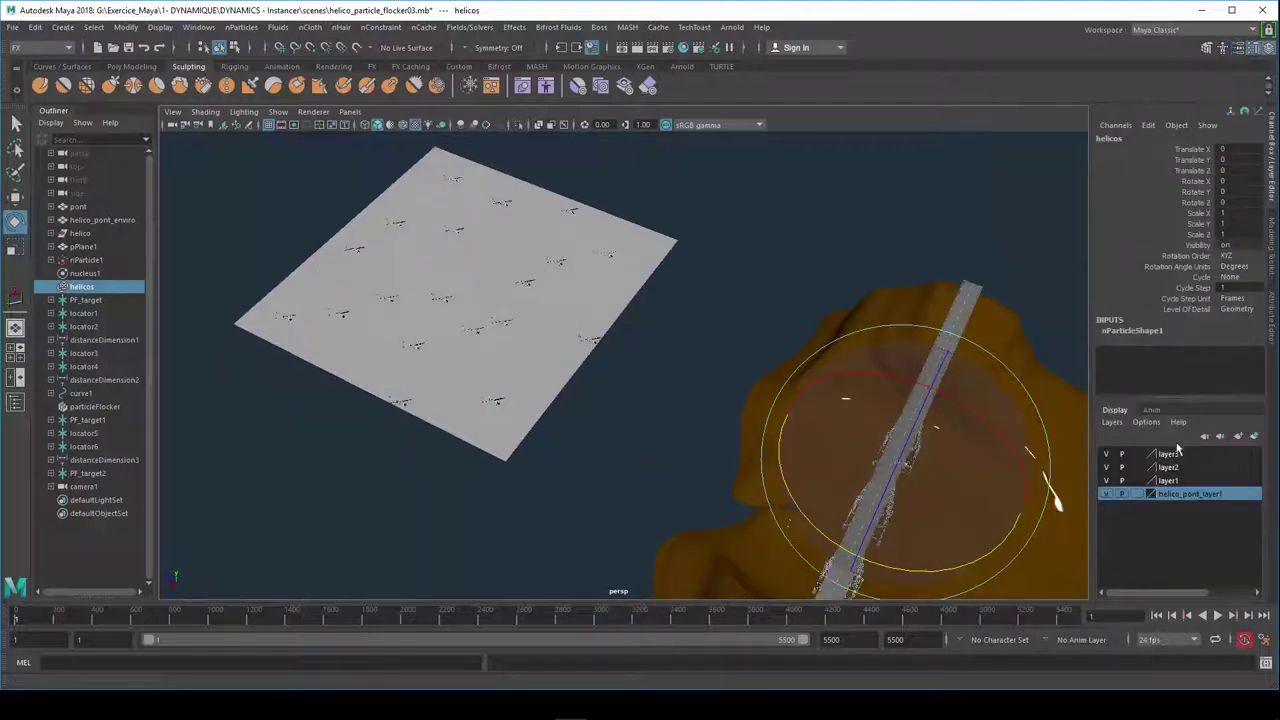
double_click(1106, 492)
click(1106, 481)
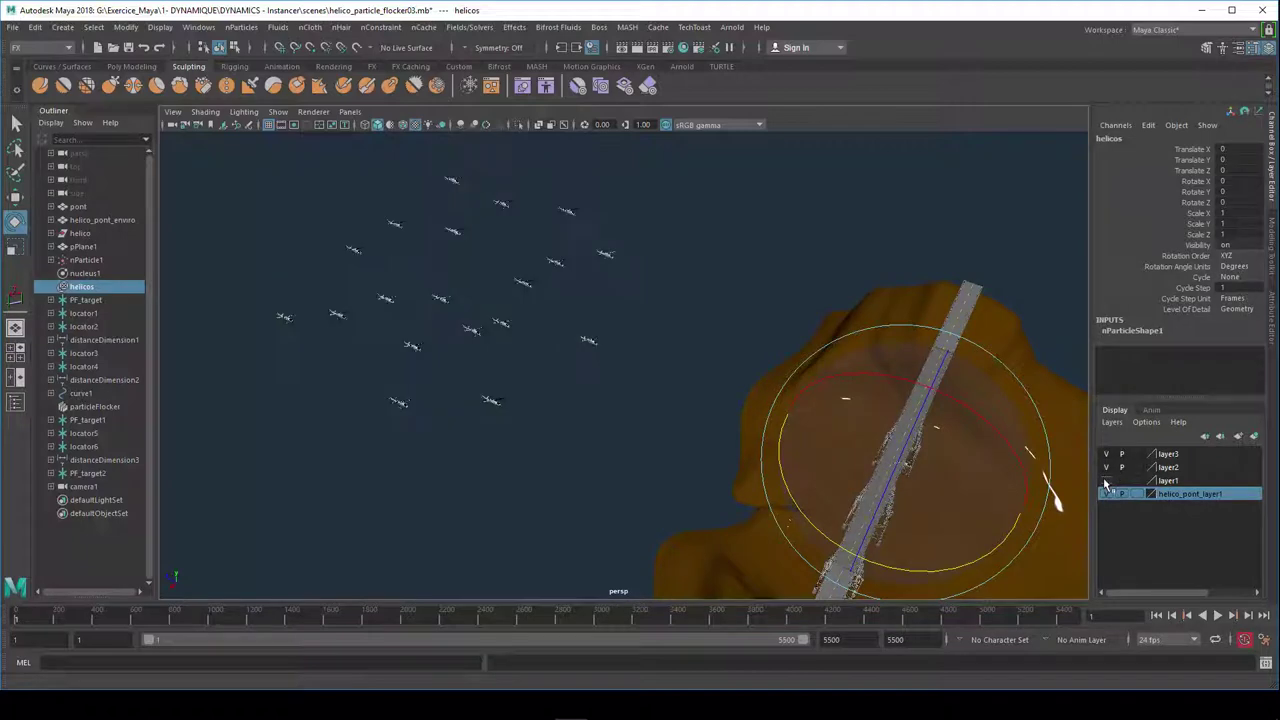
alt+drag(1049, 491, 749, 380)
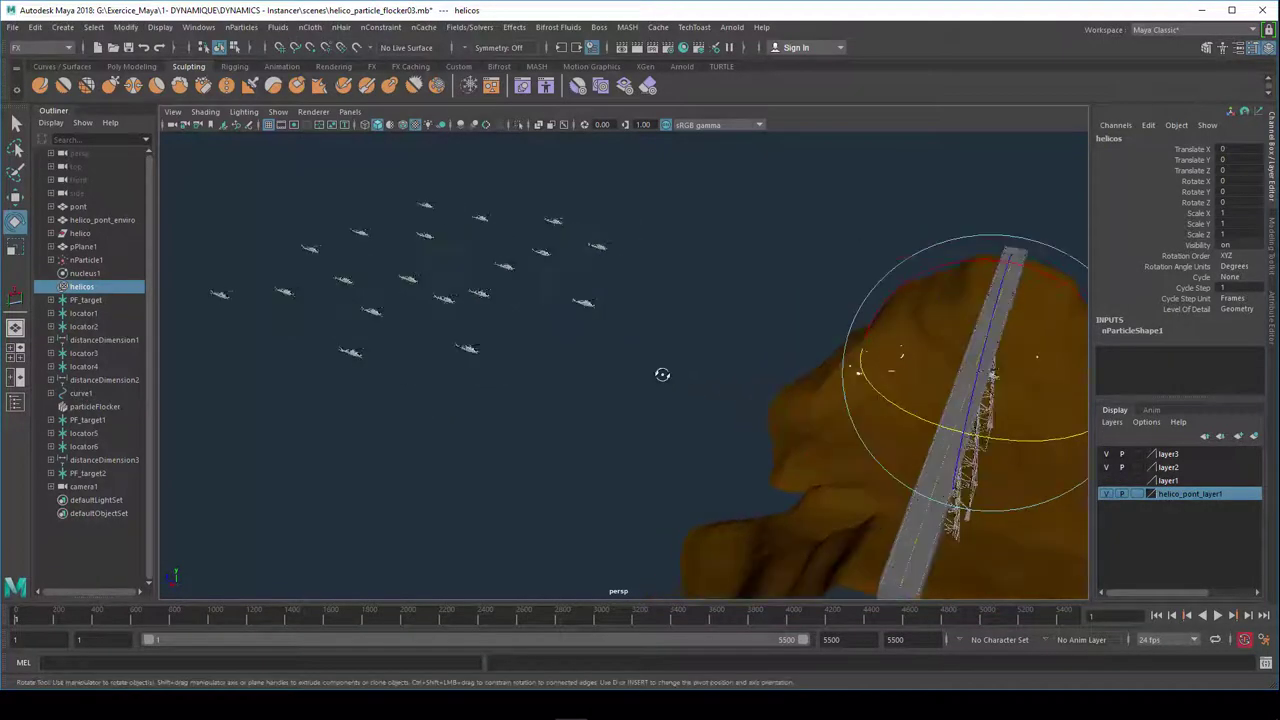
mouse_move(663, 371)
alt+mouse_down()
mouse_move(766, 380)
mouse_move(645, 371)
mouse_move(554, 394)
mouse_move(534, 349)
mouse_move(412, 362)
alt+mouse_up()
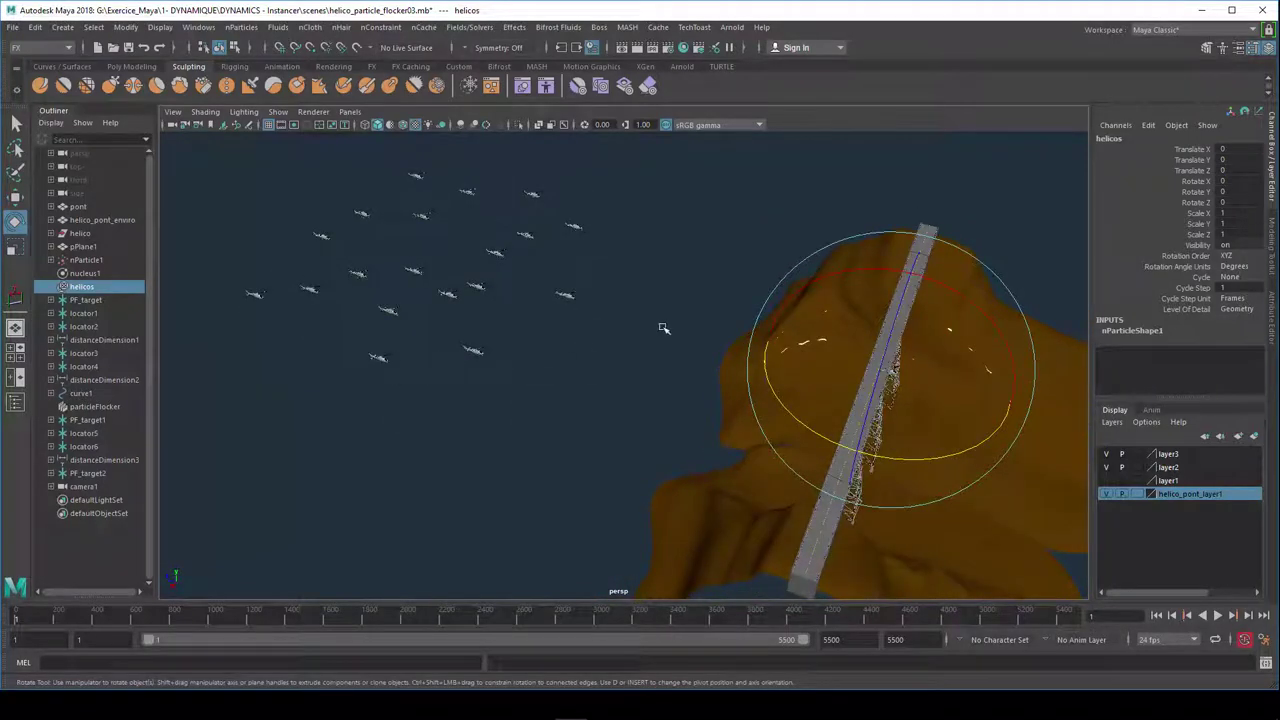
click(82, 262)
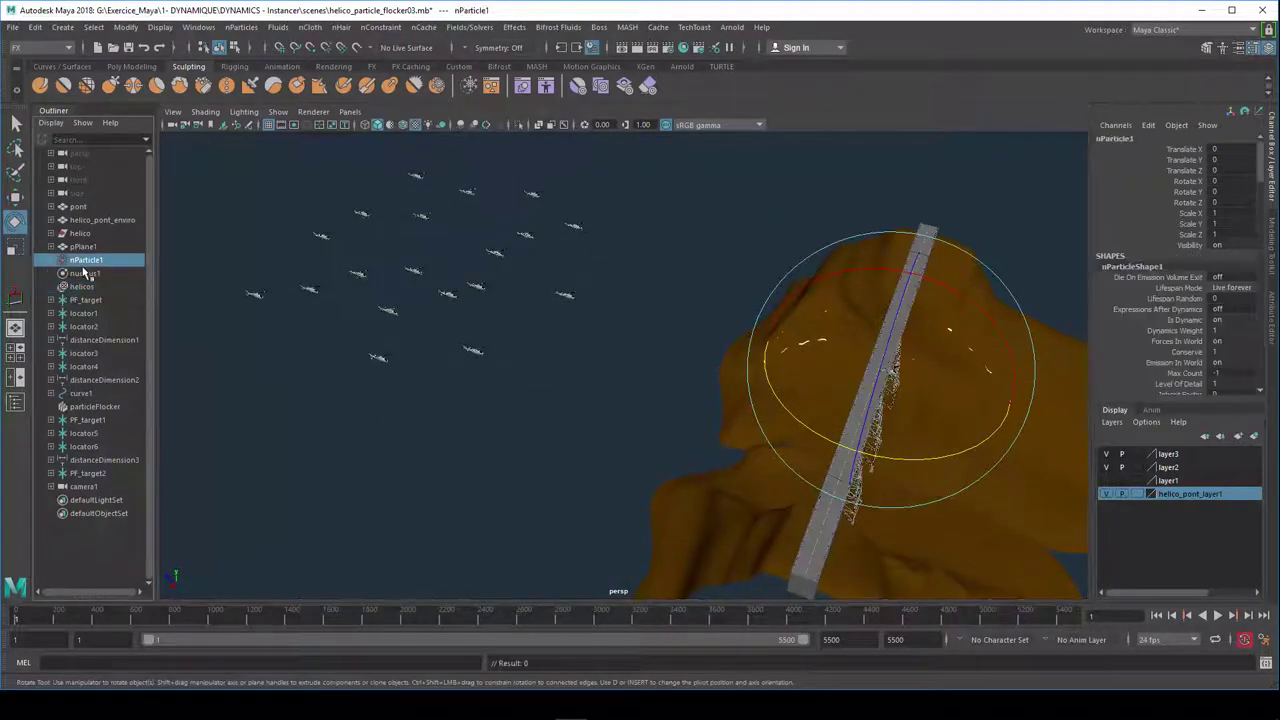
- Check nParticleShape1's Instancer (Geometry Replacement) section: helicos instancer, Aim Direction set to Velocity
key(ctrl+a)
click(1035, 134)
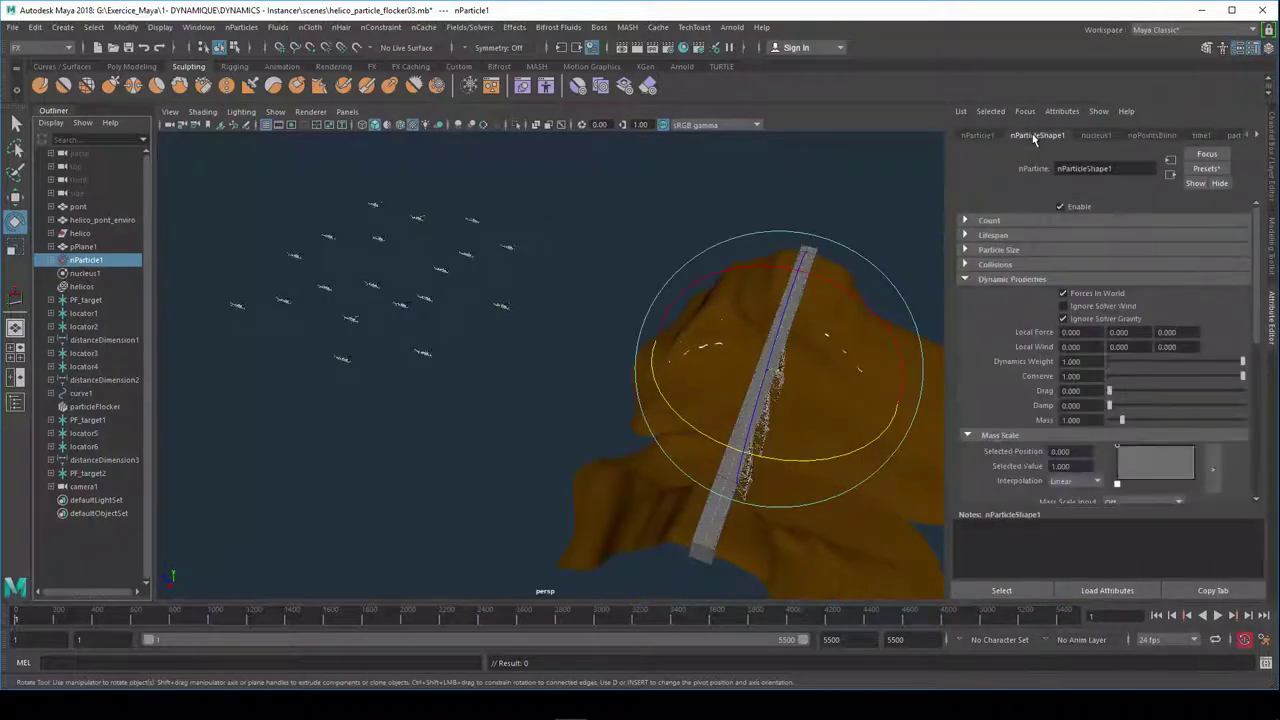
scroll(1099, 328, down, 5)
scroll(1080, 358, down, 5)
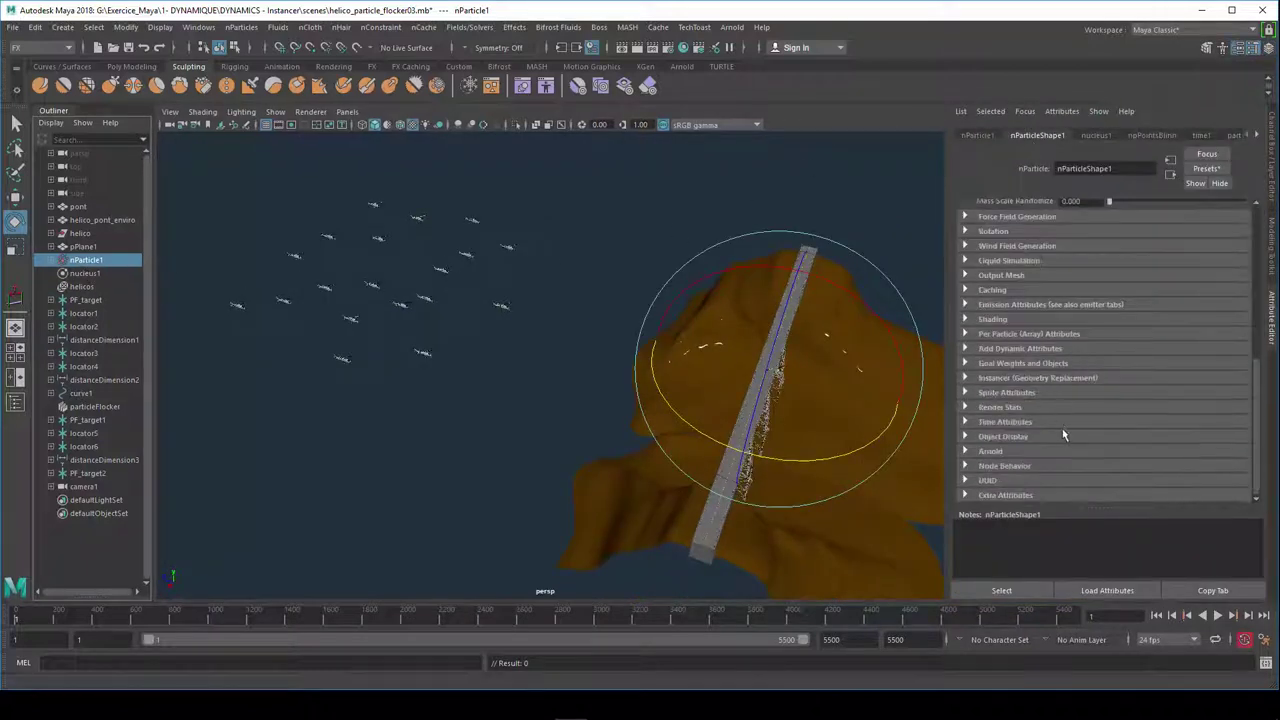
click(1018, 380)
scroll(1050, 410, down, 3)
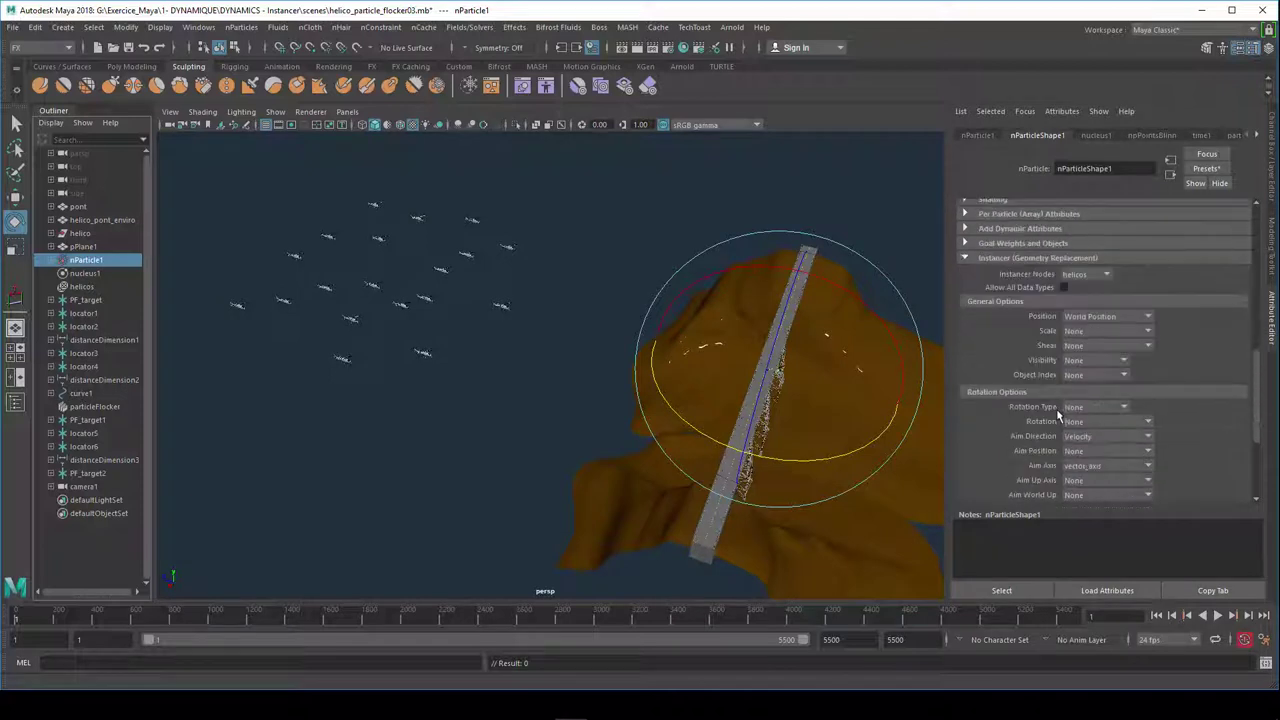
scroll(1050, 420, down, 3)
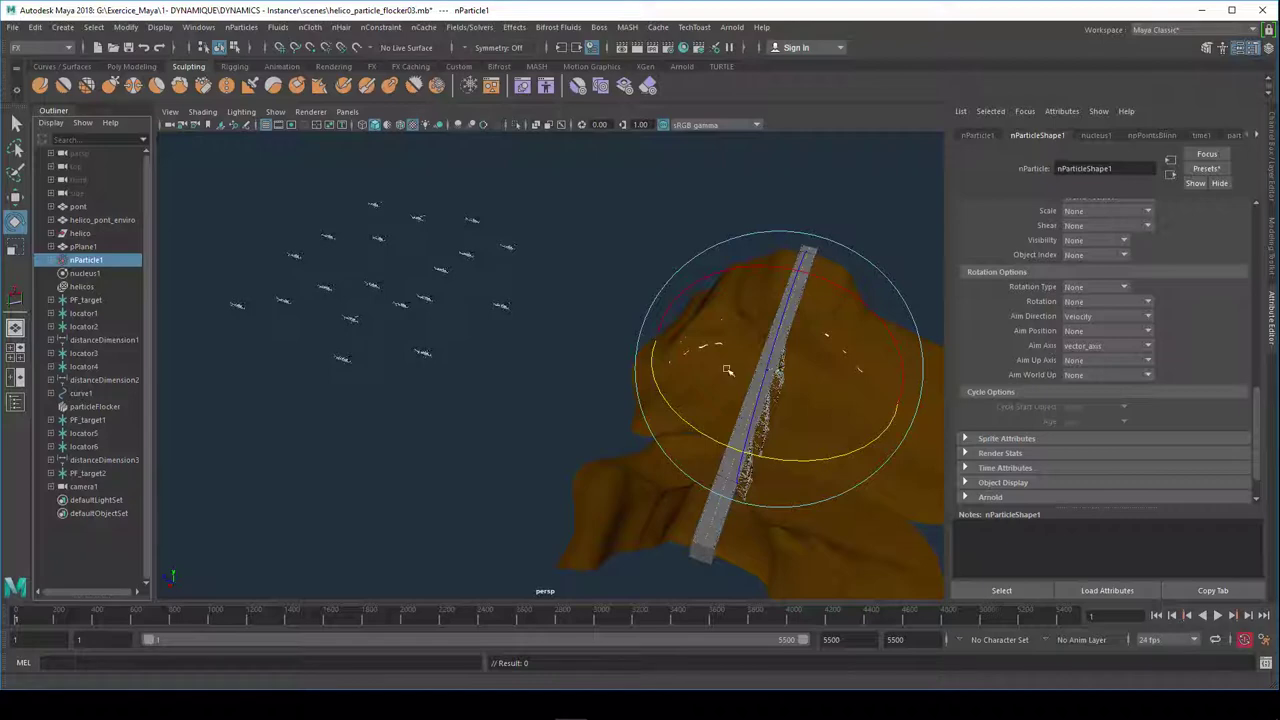
mouse_move(560, 374)
alt+mouse_down()
mouse_move(449, 354)
mouse_move(533, 360)
mouse_move(600, 391)
mouse_move(560, 409)
mouse_move(546, 380)
mouse_move(549, 400)
mouse_move(571, 400)
mouse_move(569, 386)
mouse_move(480, 380)
alt+mouse_up()
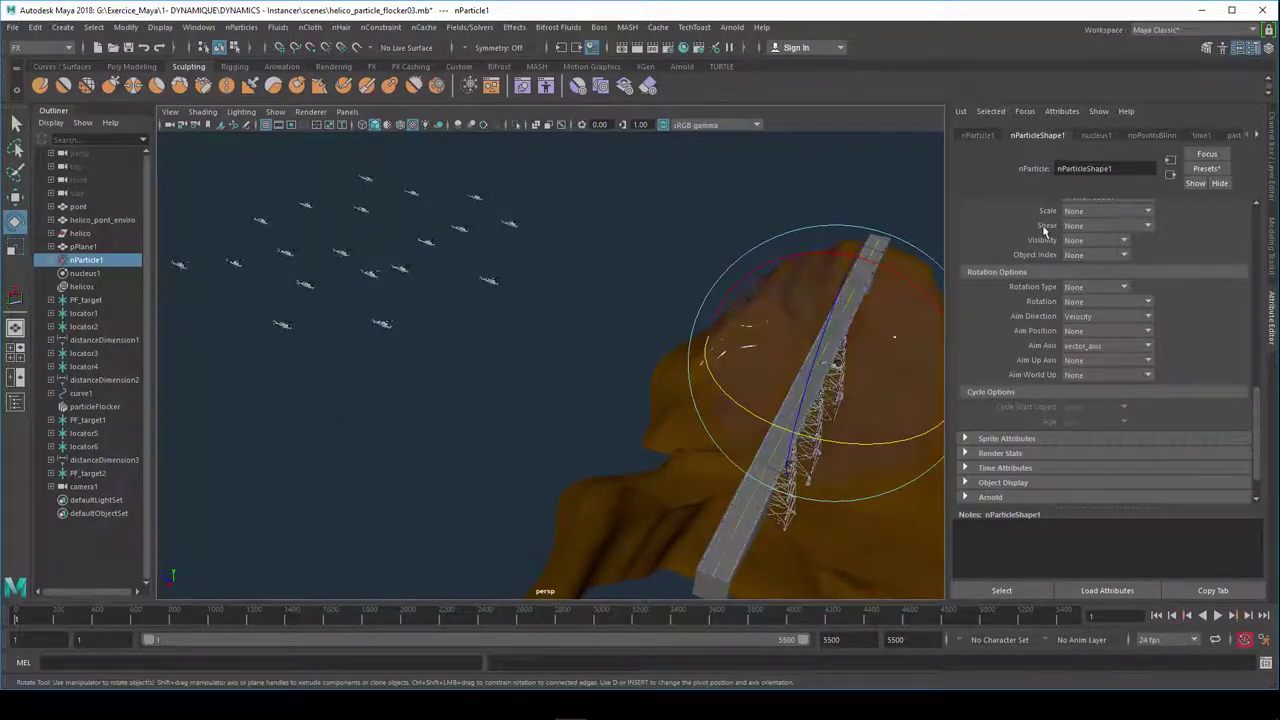
scroll(1044, 229, up, 3)
scroll(1090, 254, up, 2)
- Collapse the Instancer section and return to the Channel Box, with the bridge running diagonally
click(1020, 379)
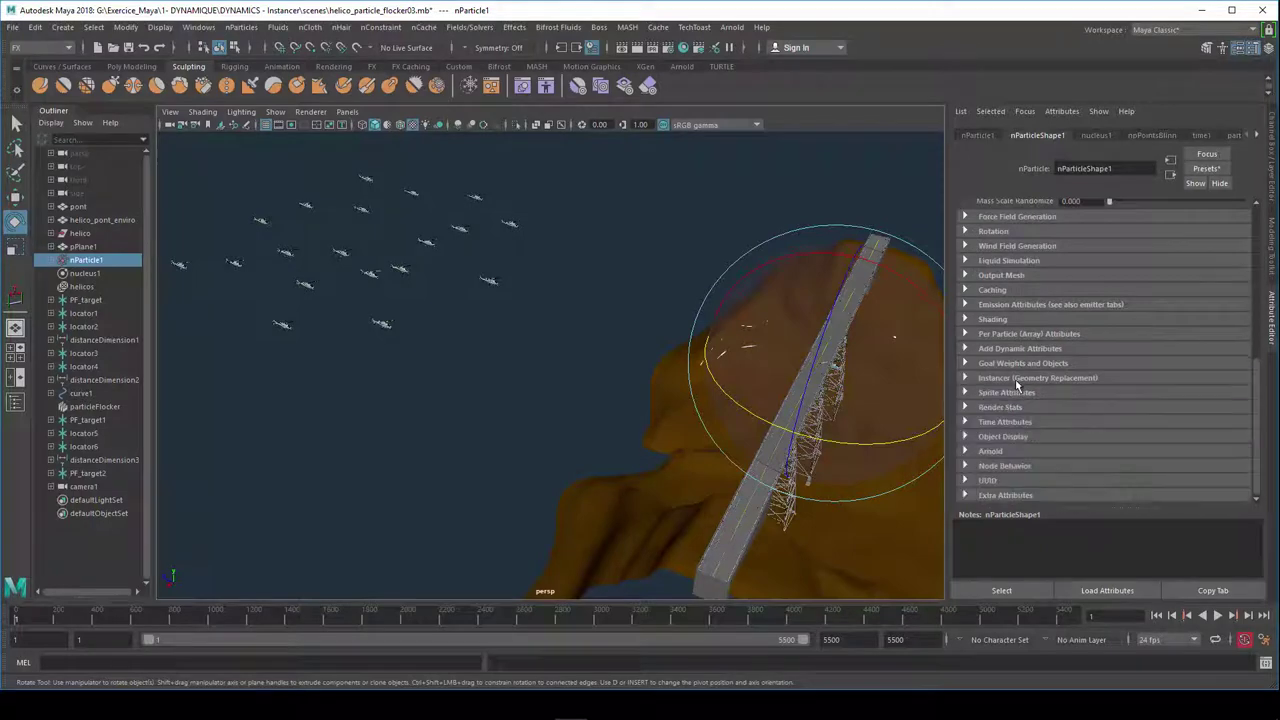
mouse_move(480, 443)
alt+mouse_down()
mouse_move(464, 414)
mouse_move(479, 429)
alt+mouse_up()
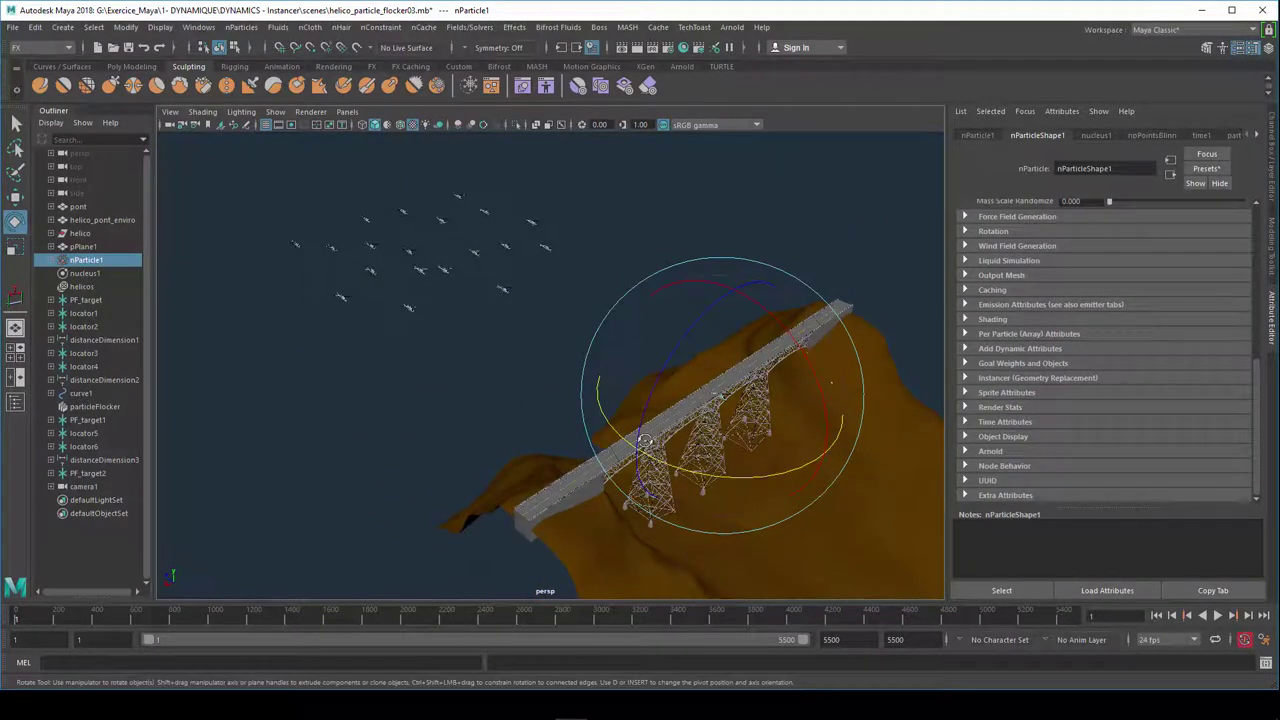
alt+drag(645, 440, 590, 435)
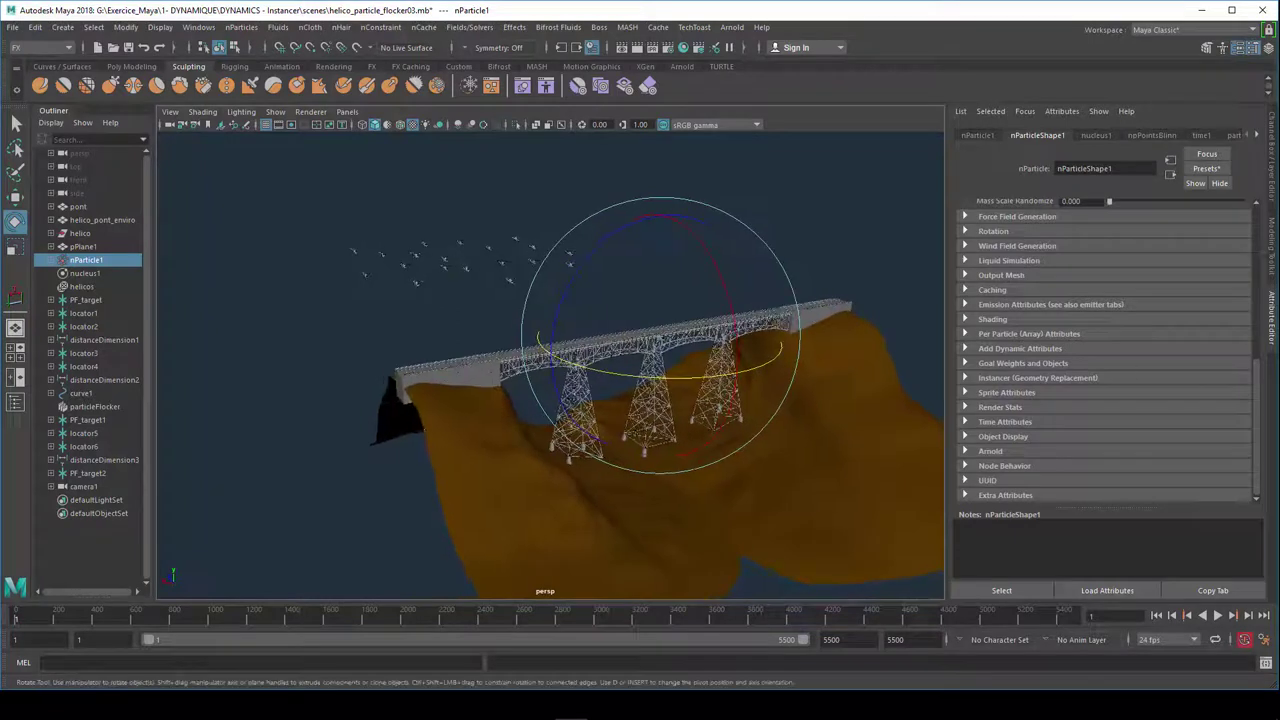
click(1271, 163)
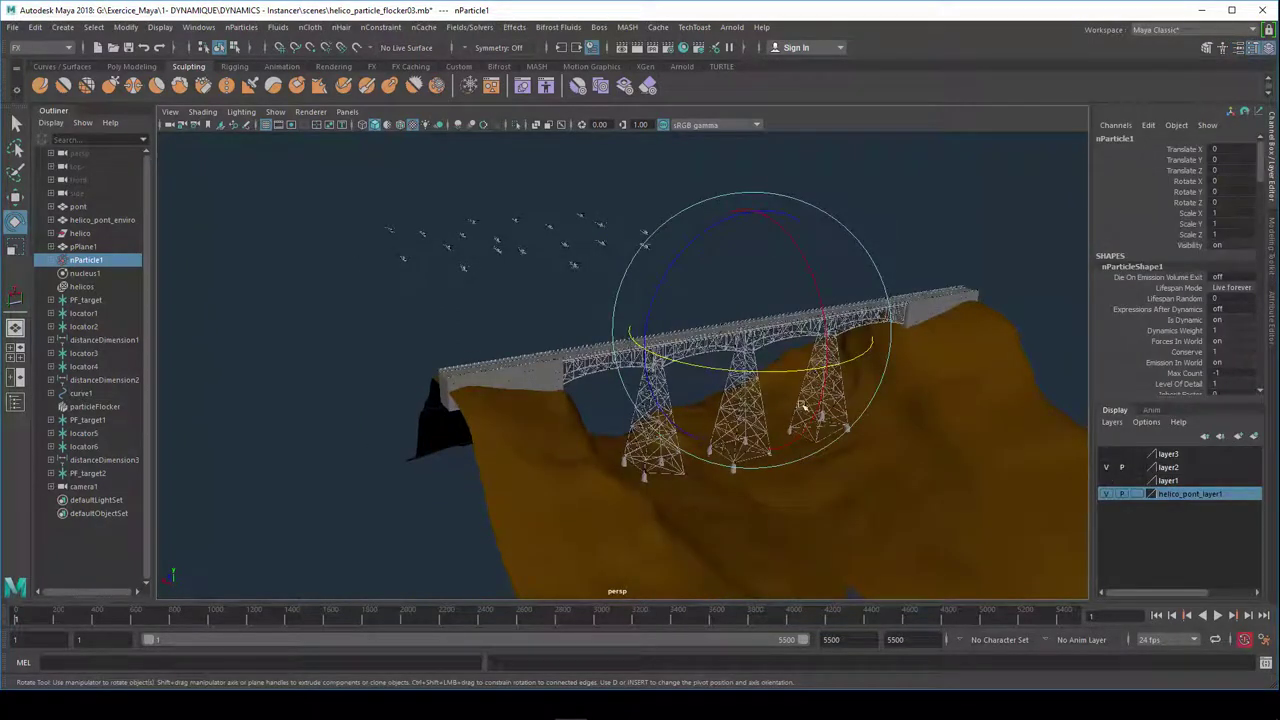
mouse_move(560, 360)
alt+mouse_down()
mouse_move(609, 371)
mouse_move(357, 371)
alt+mouse_up()
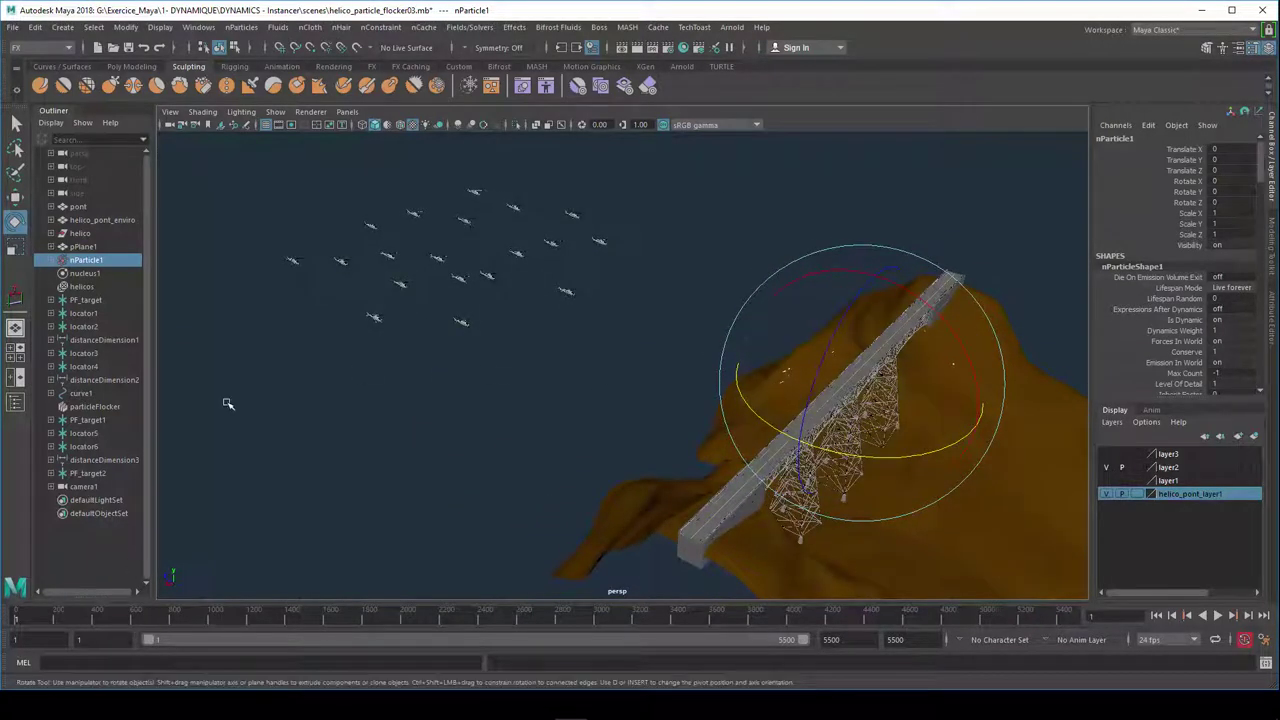
- Delete particleFlocker, PF_target, PF_target1 and PF_target2, then select locator1 and locator2
click(100, 476)
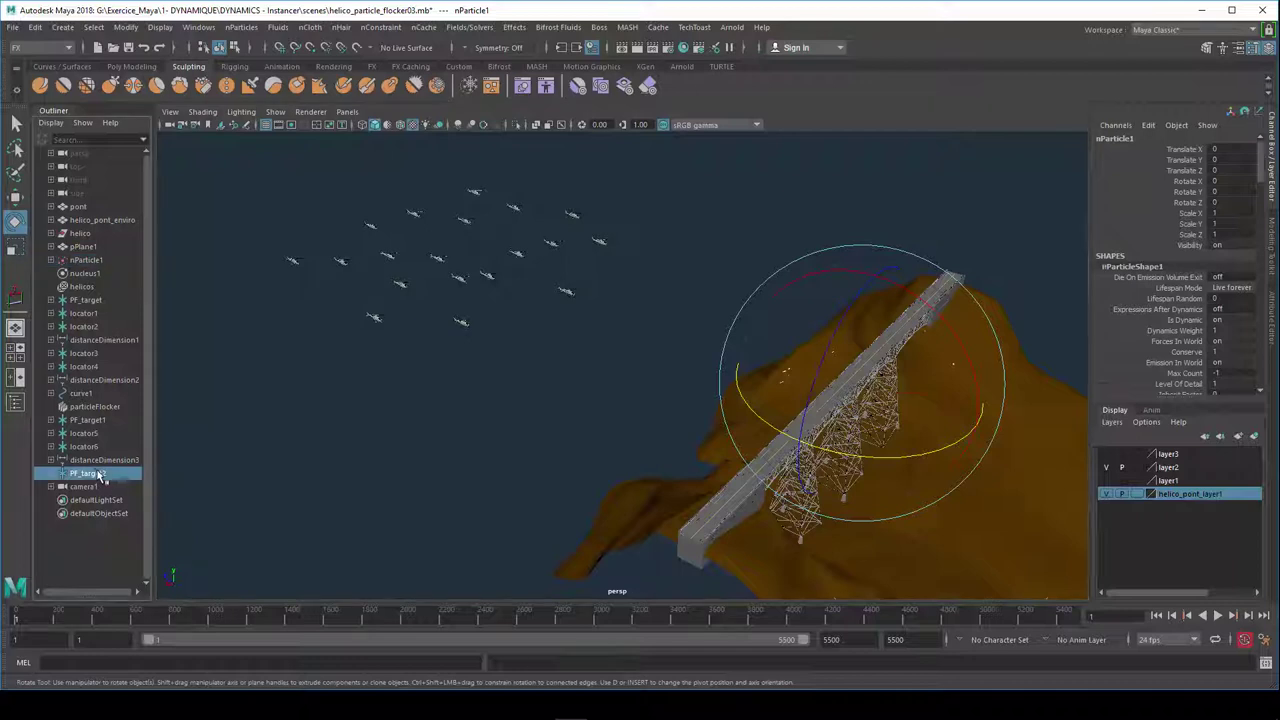
ctrl+click(97, 421)
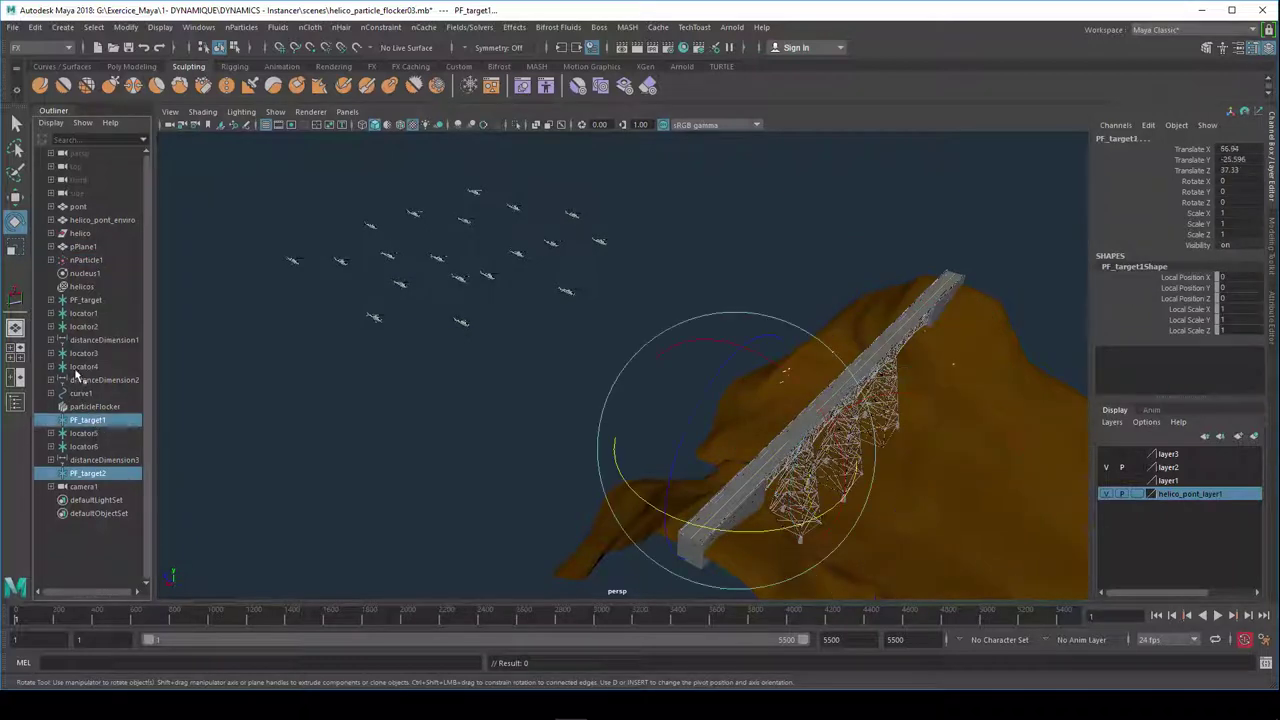
ctrl+click(85, 314)
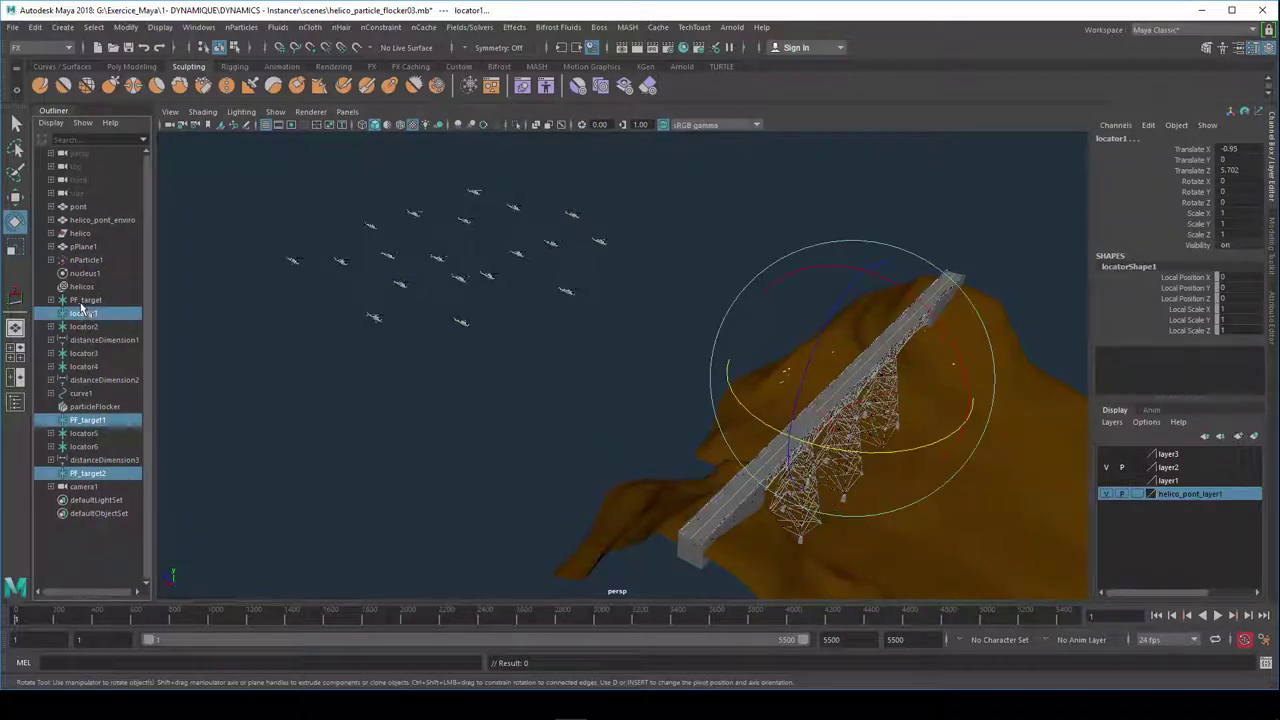
ctrl+click(84, 313)
ctrl+click(84, 300)
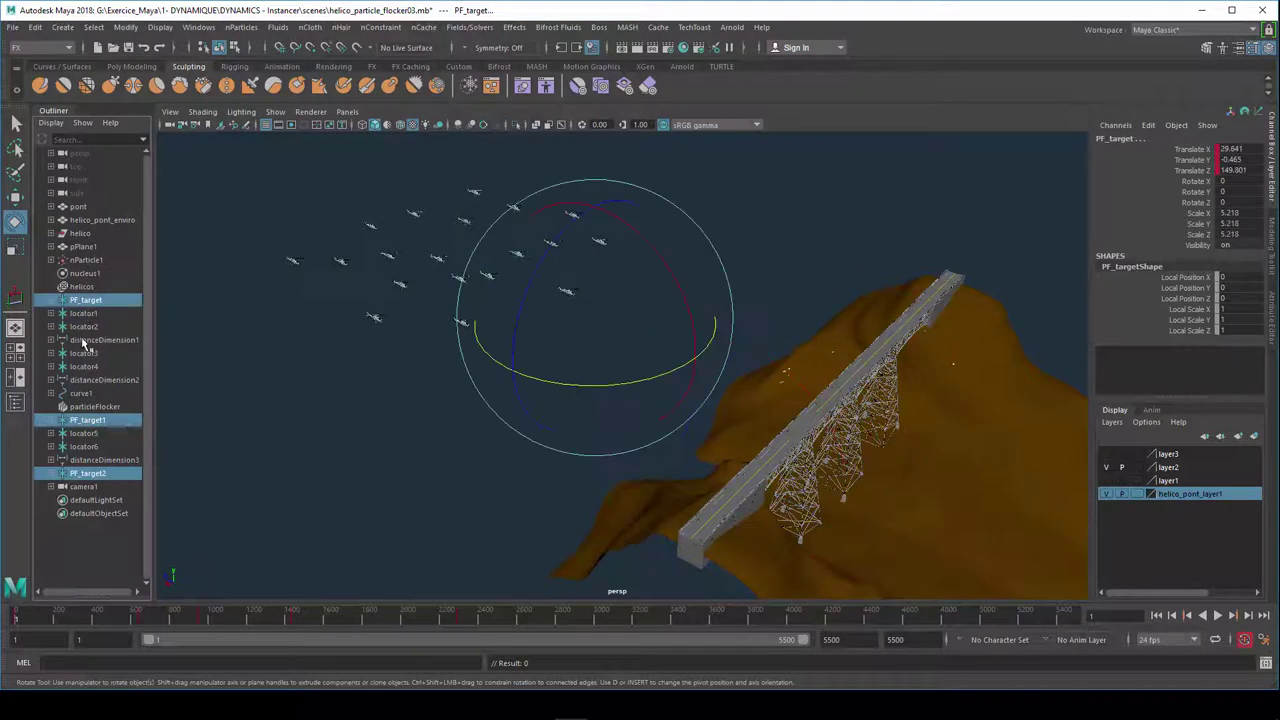
ctrl+click(95, 408)
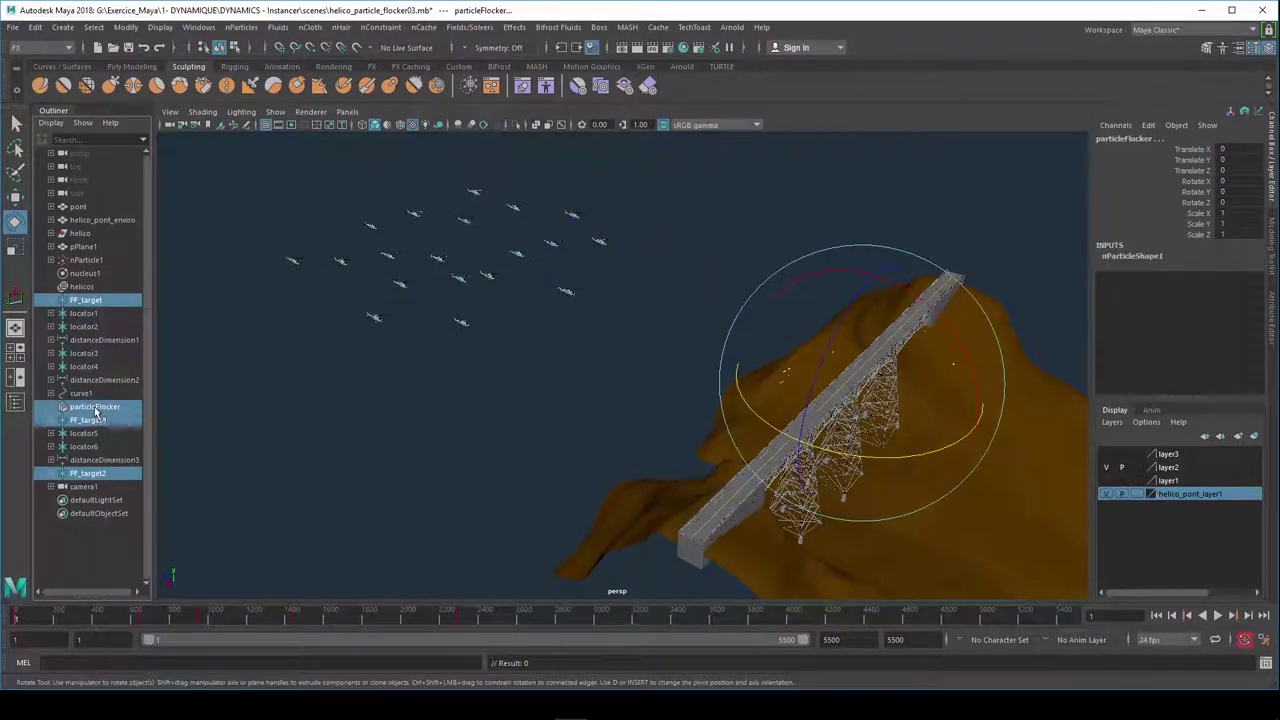
key(Delete)
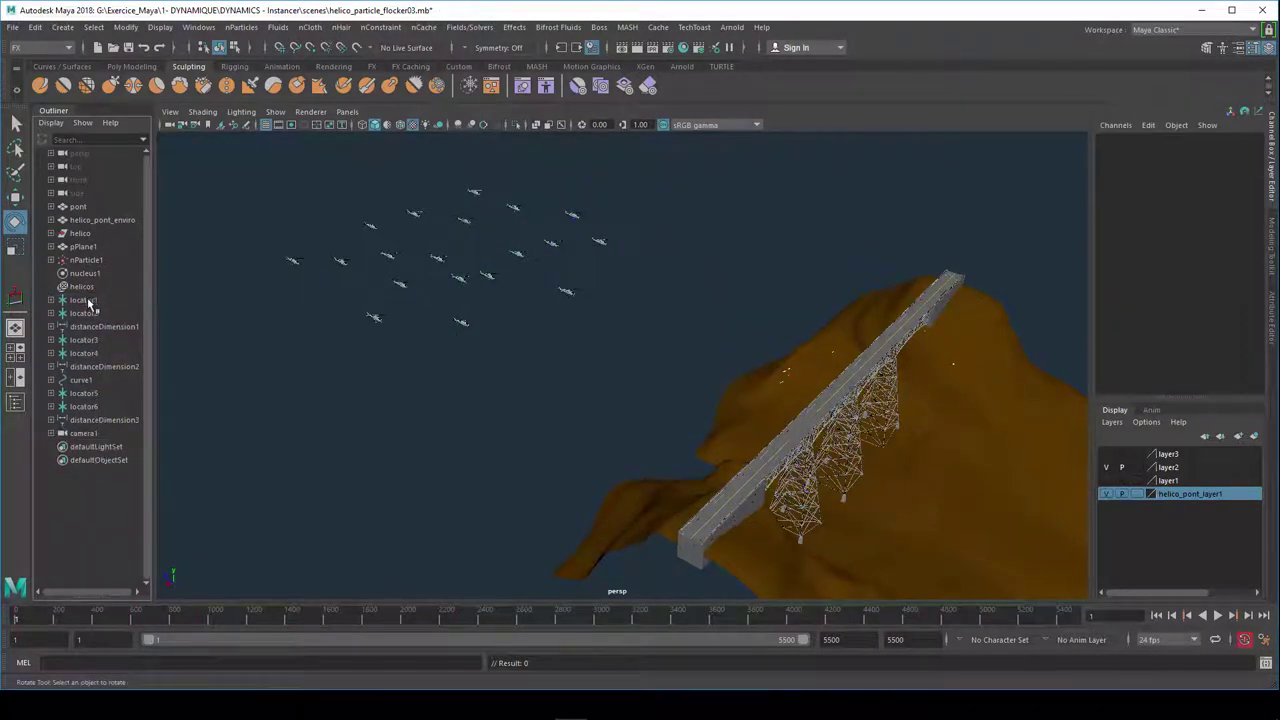
click(86, 301)
click(84, 313)
- Show all object types in the viewport and orbit around the flock, cliff and bridge
mouse_move(540, 409)
alt+mouse_down()
mouse_move(588, 409)
mouse_move(601, 435)
alt+mouse_up()
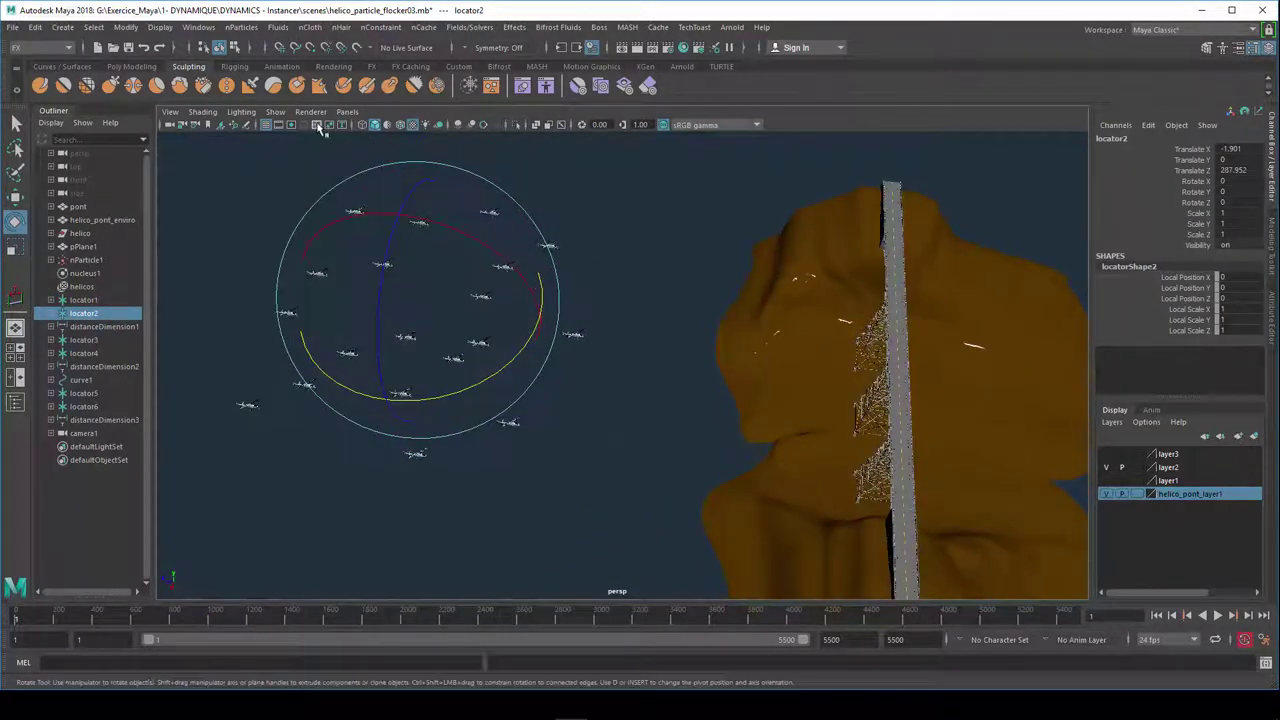
click(275, 111)
click(288, 152)
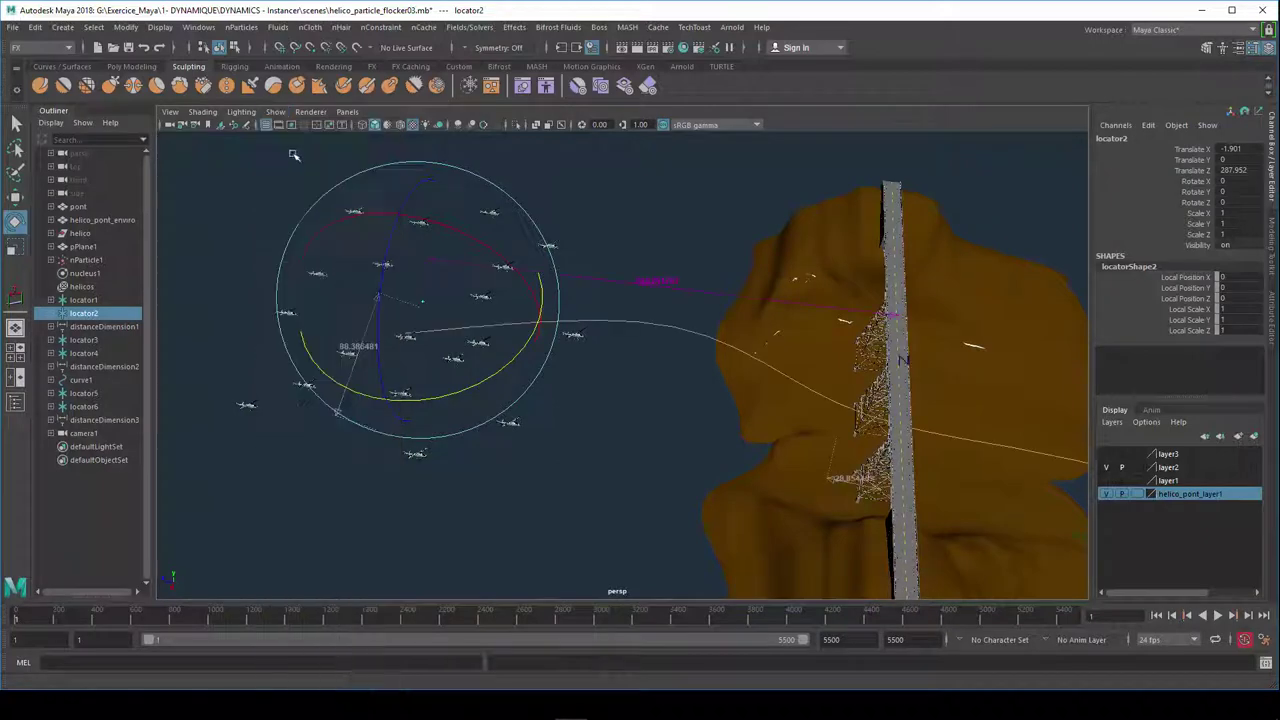
mouse_move(620, 397)
alt+mouse_down()
mouse_move(580, 380)
mouse_move(584, 369)
mouse_move(478, 373)
alt+mouse_up()
key(e)
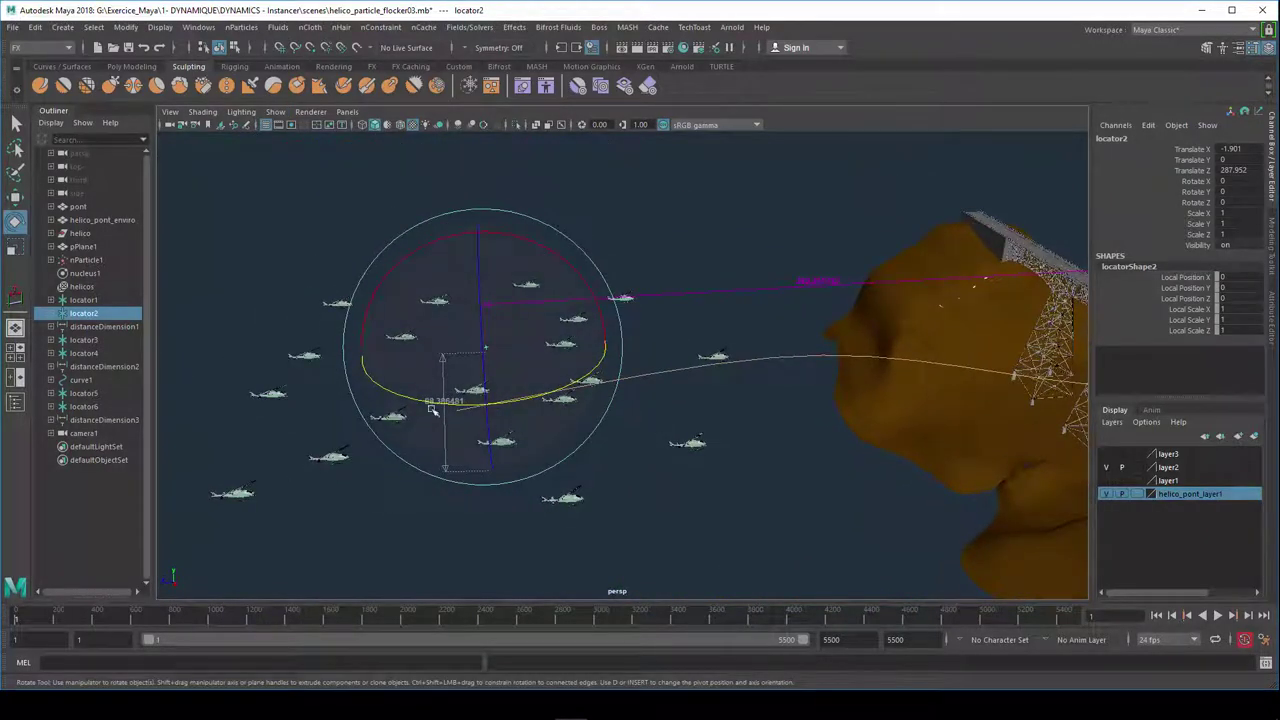
alt+drag(563, 403, 338, 390)
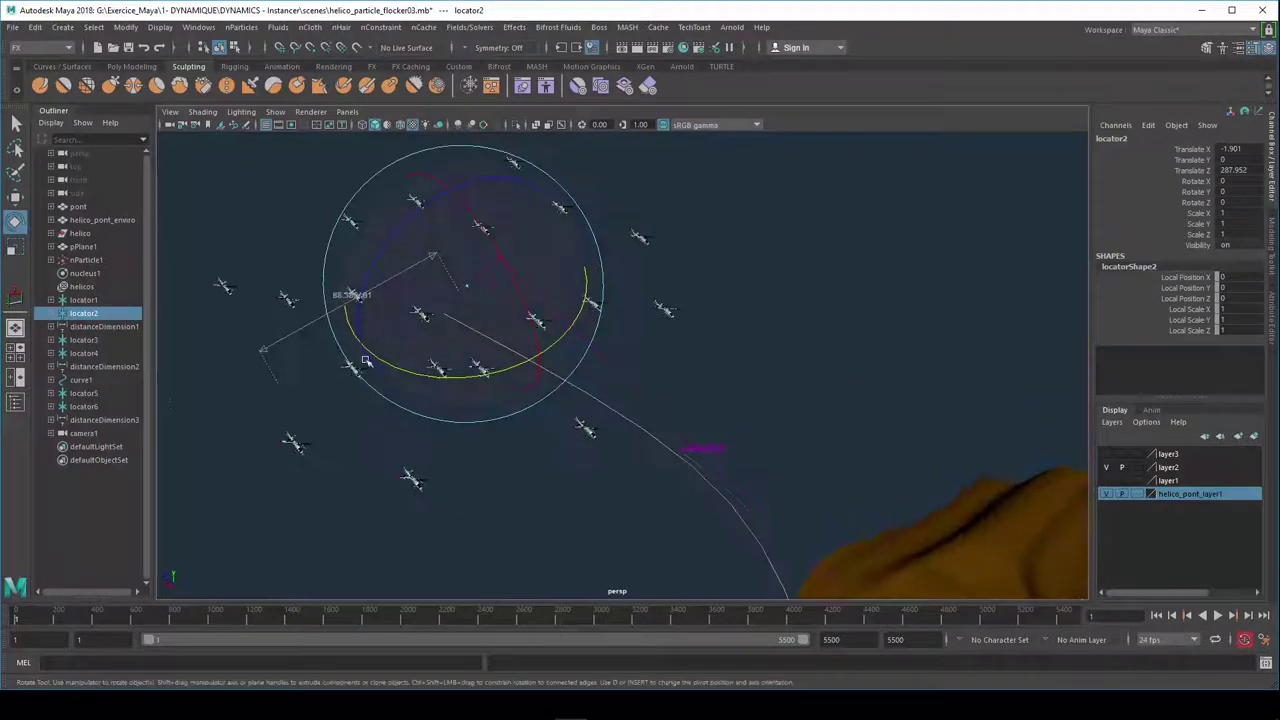
mouse_move(625, 452)
alt+mouse_down()
mouse_move(602, 494)
mouse_move(677, 479)
alt+mouse_up()
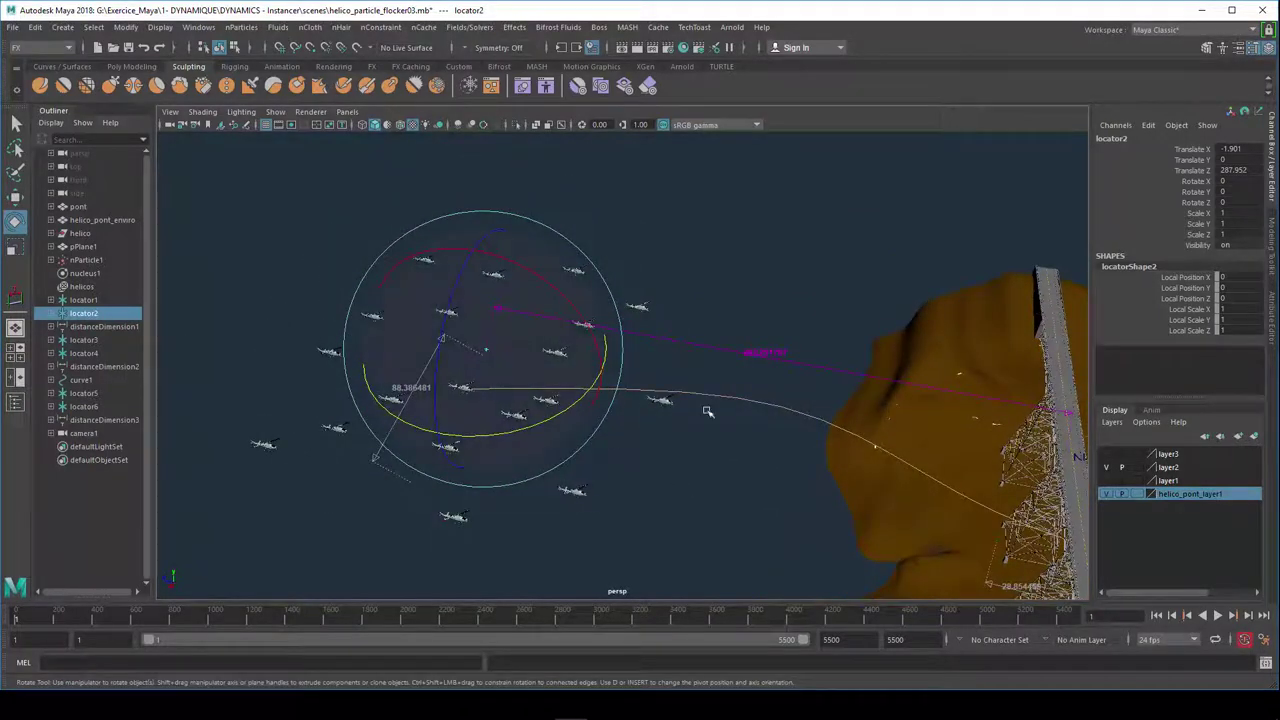
alt+drag(961, 441, 686, 405)
mouse_move(718, 489)
alt+mouse_down()
mouse_move(500, 437)
mouse_move(614, 443)
mouse_move(615, 461)
mouse_move(543, 437)
mouse_move(591, 443)
mouse_move(615, 417)
alt+mouse_up()
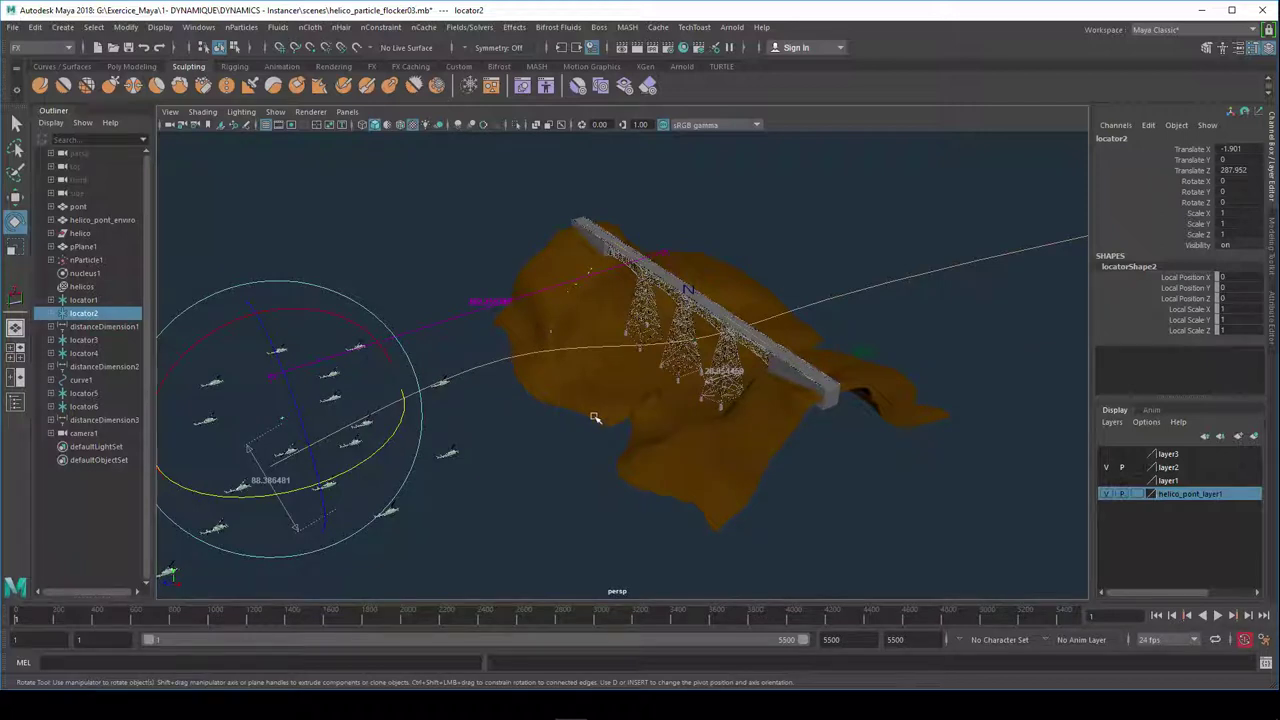
mouse_move(701, 416)
alt+mouse_down()
mouse_move(571, 414)
mouse_move(537, 386)
mouse_move(694, 509)
mouse_move(673, 433)
mouse_move(632, 418)
mouse_move(643, 447)
mouse_move(620, 430)
alt+mouse_up()
- Select the path curve curve1, deselect it, and bring up the TechToast menu
click(566, 313)
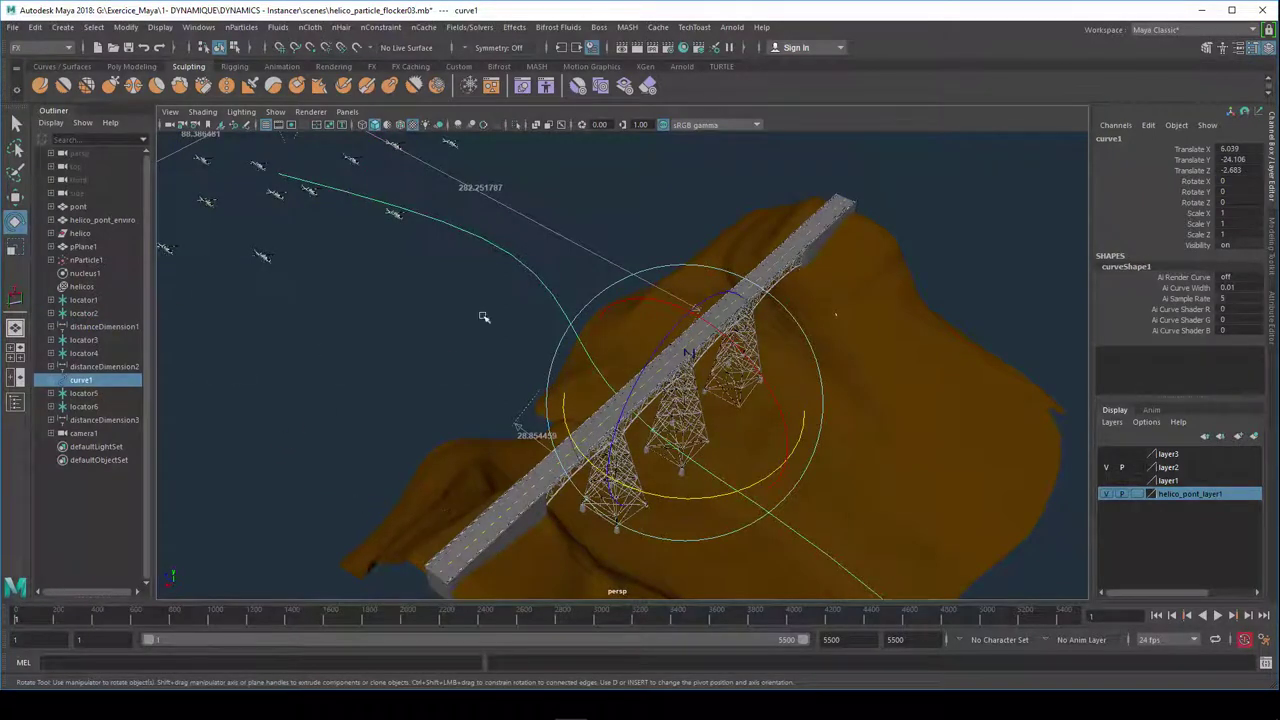
mouse_move(465, 293)
alt+mouse_down()
mouse_move(629, 409)
mouse_move(529, 380)
alt+mouse_up()
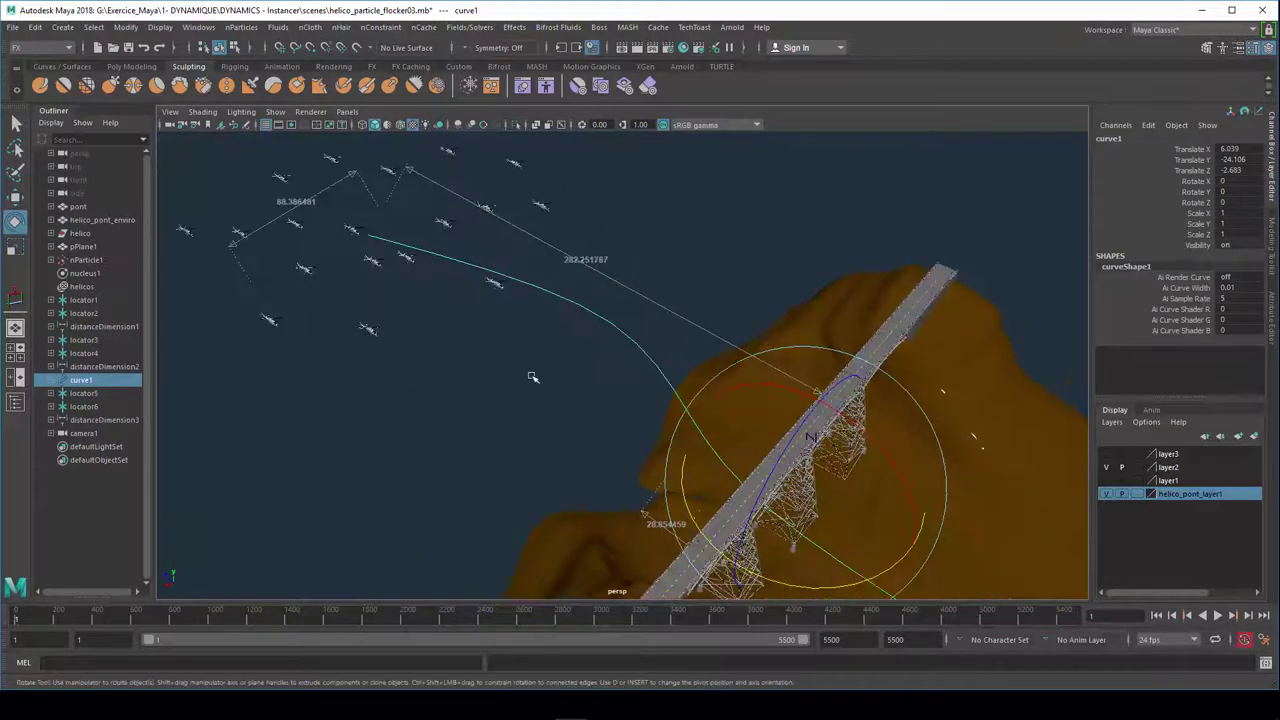
click(541, 405)
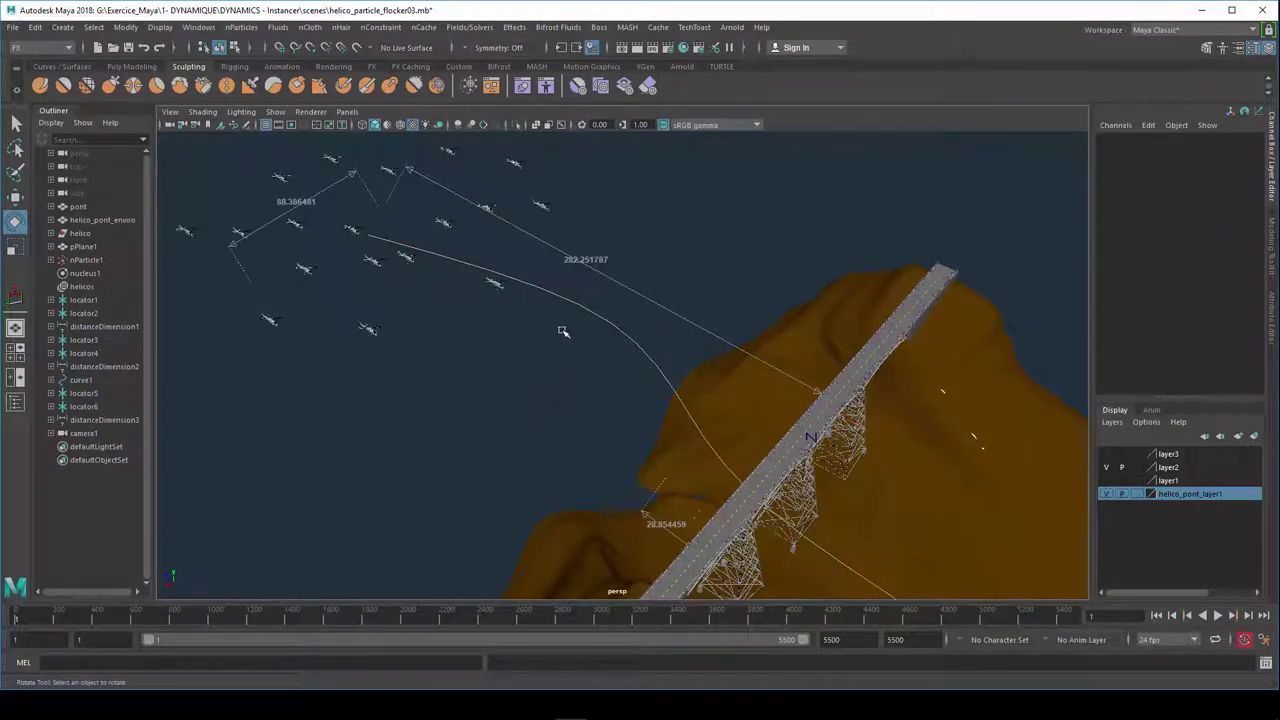
click(692, 28)
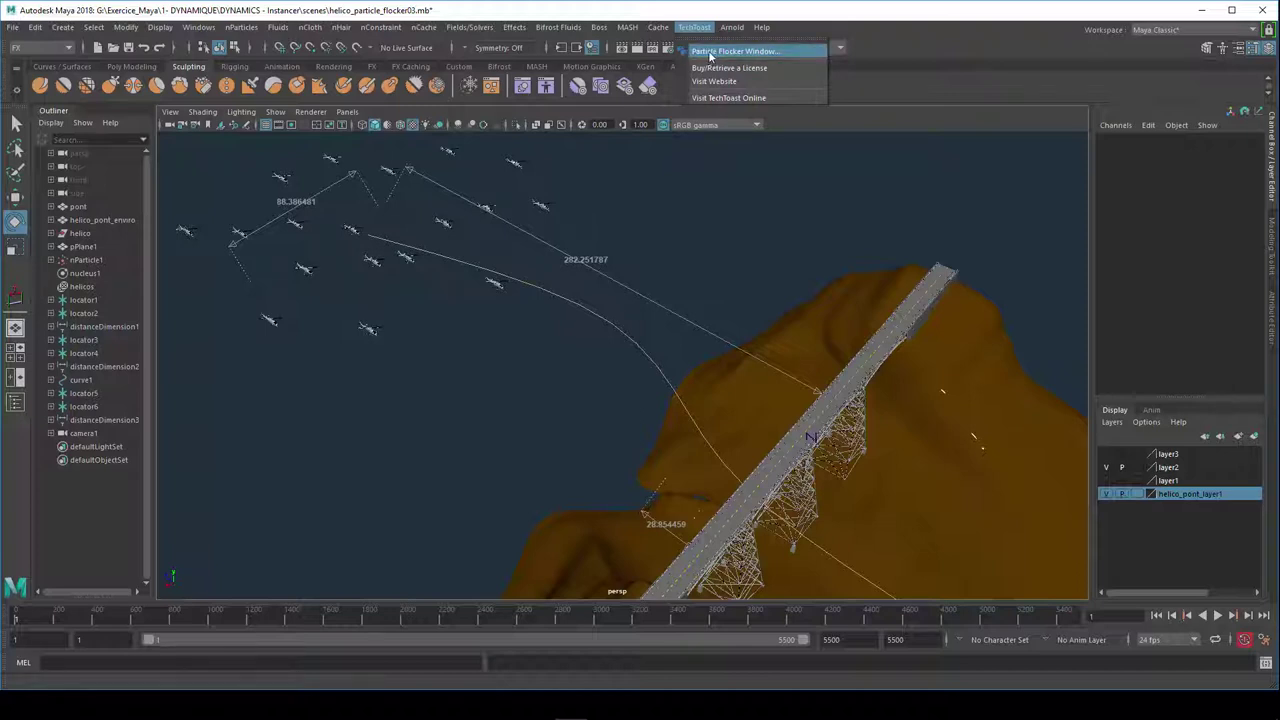
- From the TechToast Particle Flocker window, create a new particleFlocker node and add nParticle1 to the selection
click(710, 55)
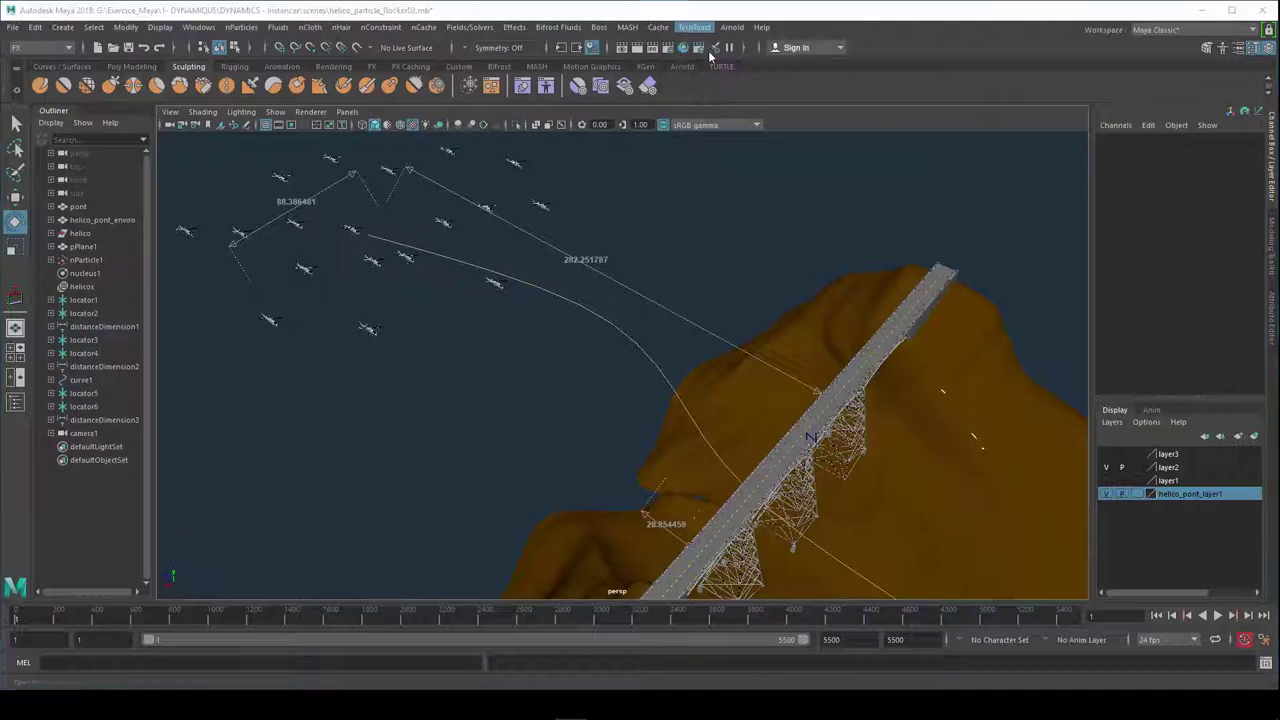
drag(847, 99, 780, 67)
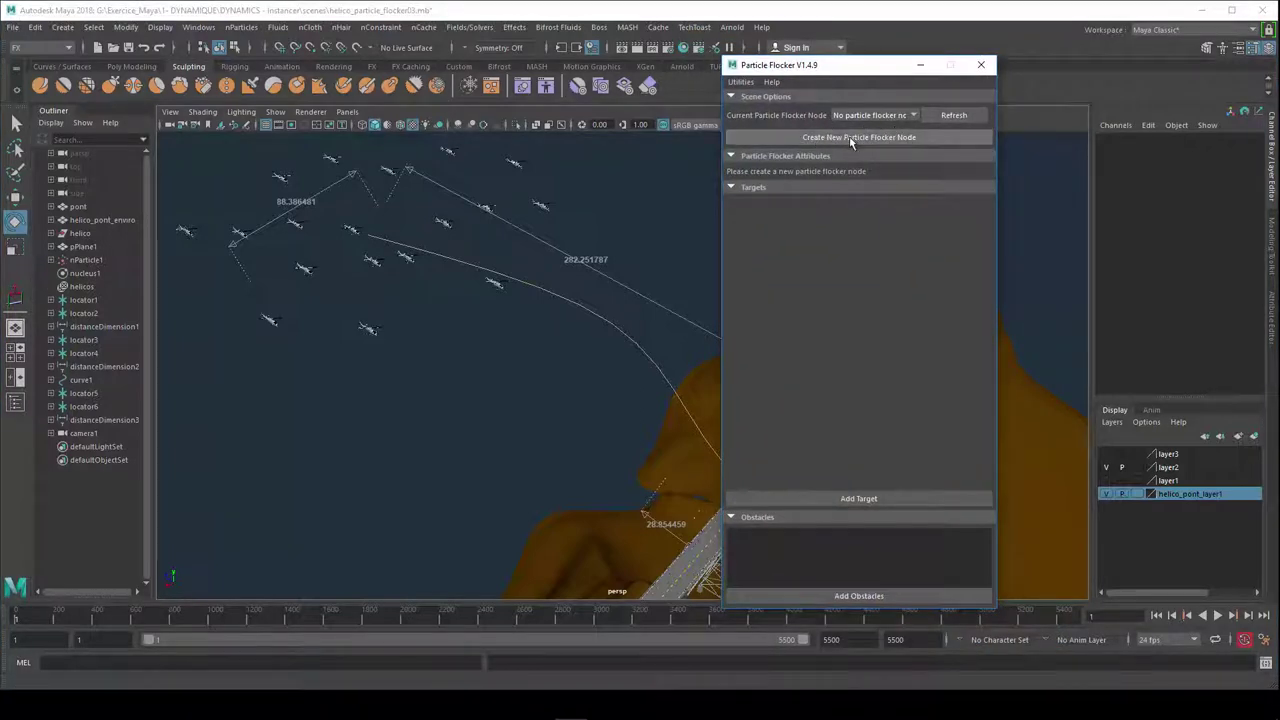
click(856, 140)
drag(828, 67, 955, 70)
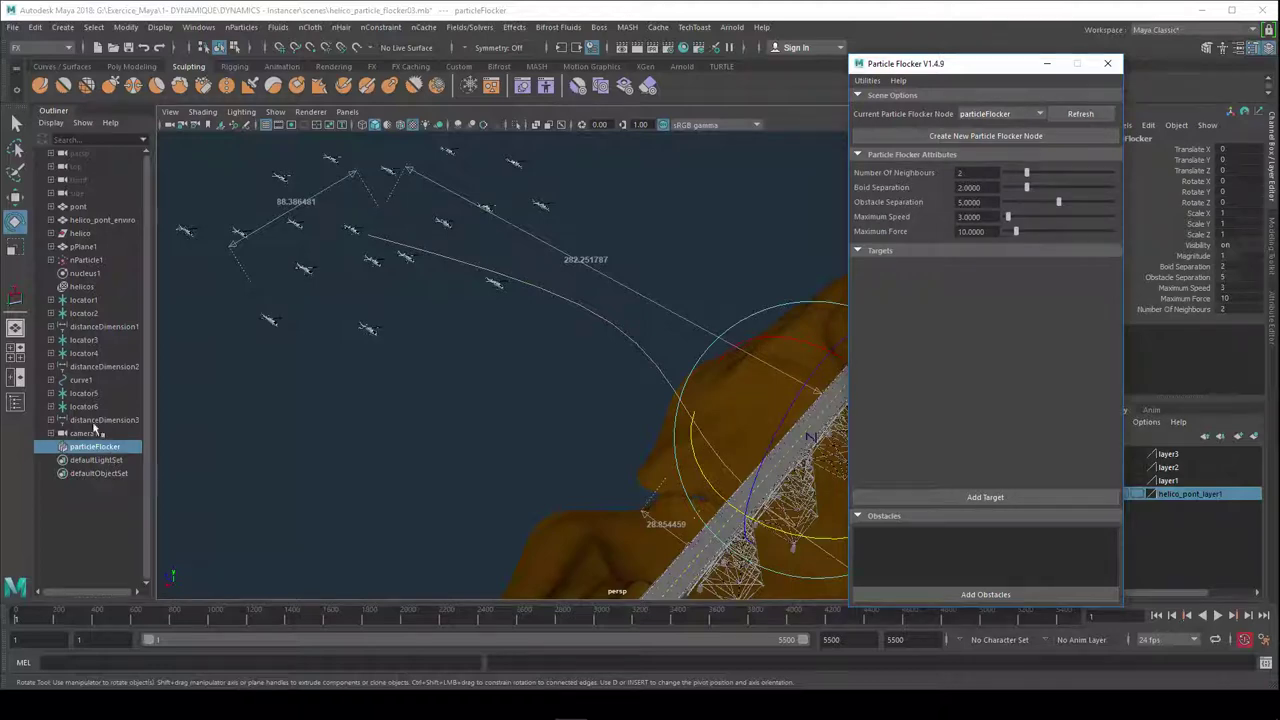
ctrl+click(86, 260)
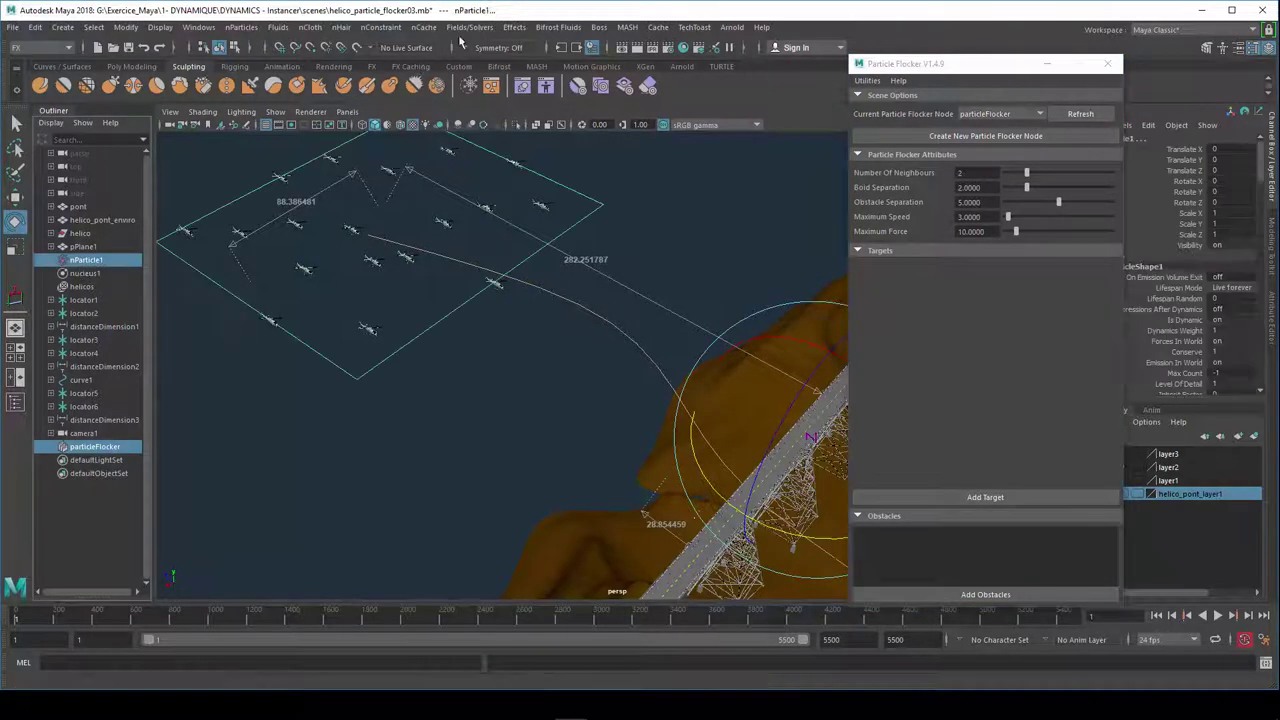
- Assign the particleFlocker to nParticle1, test-play the flocking, and rewind to frame 1
click(463, 30)
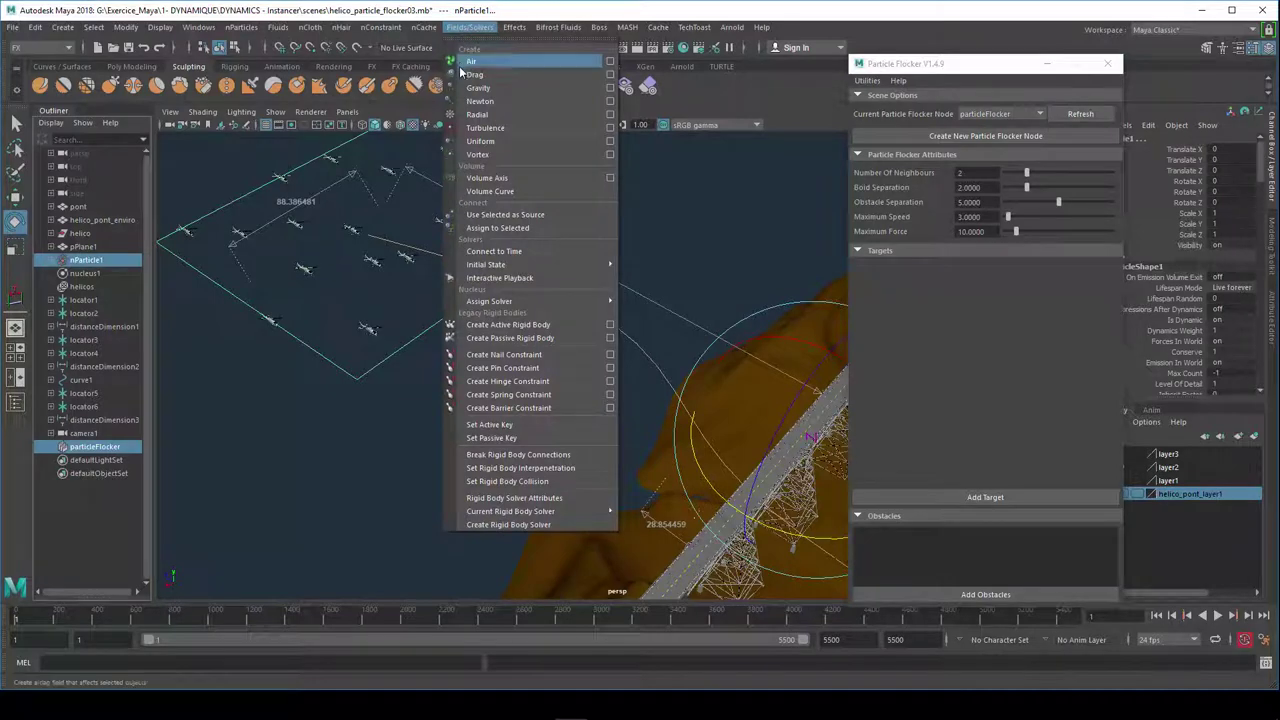
click(507, 229)
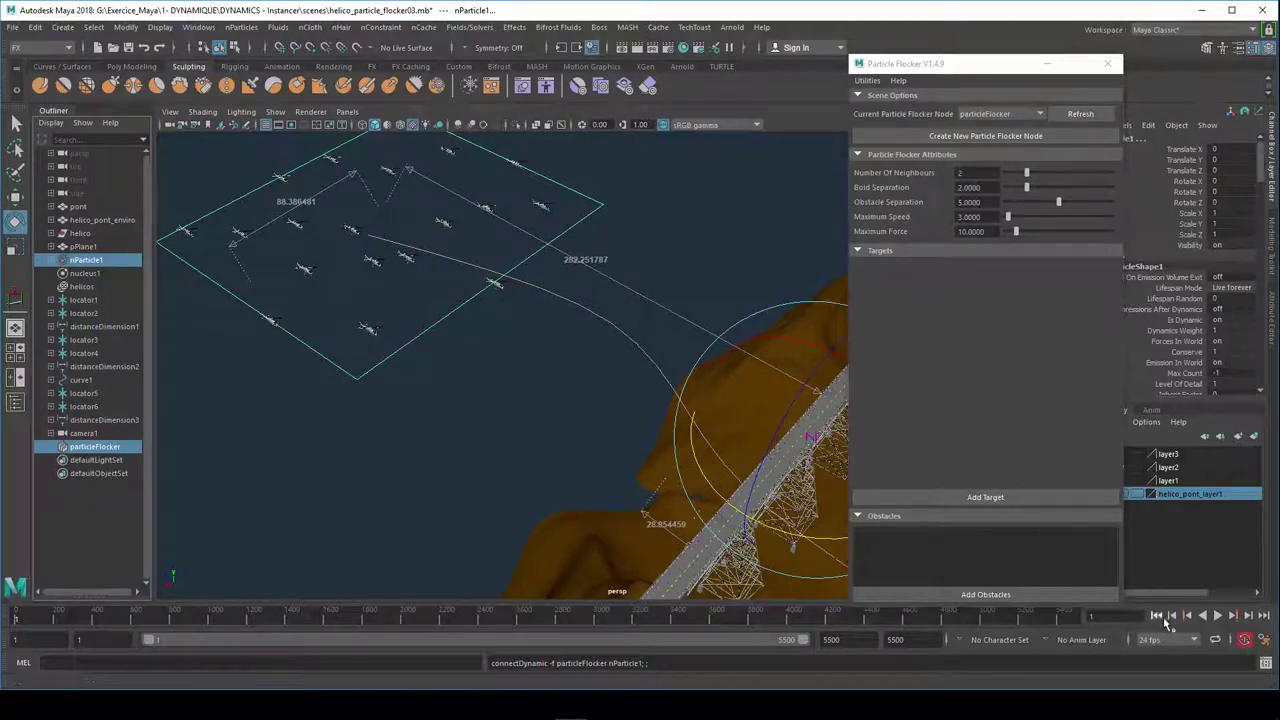
click(1218, 617)
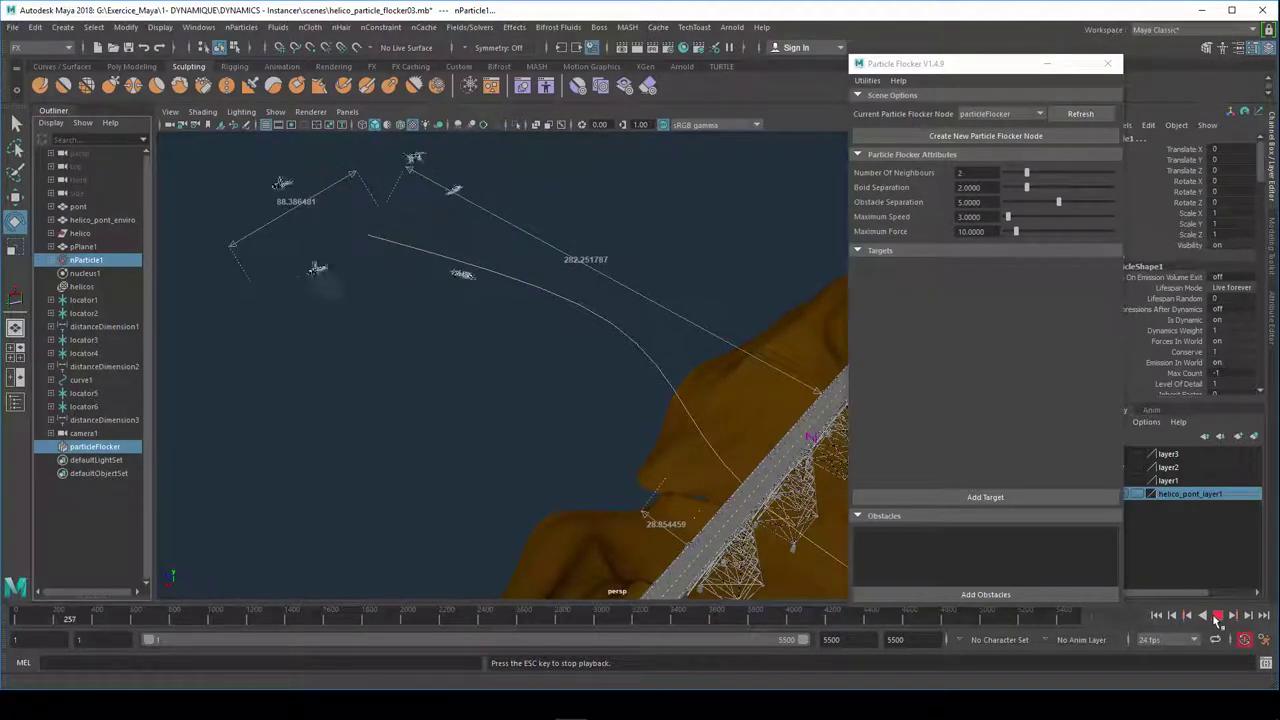
click(1218, 617)
click(1160, 618)
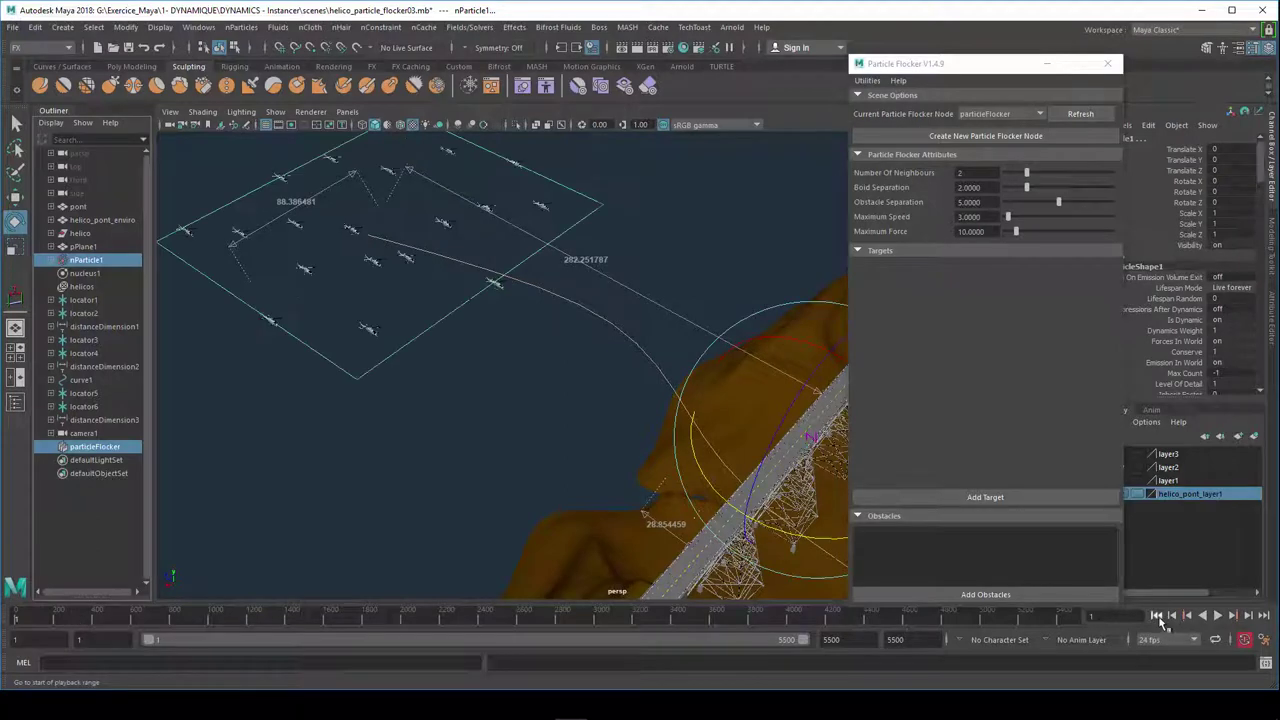
- Set the flocker's Boid Separation to 50 and play the simulation
mouse_move(590, 505)
alt+mouse_down()
mouse_move(543, 480)
mouse_move(586, 531)
mouse_move(571, 515)
mouse_move(580, 505)
alt+mouse_up()
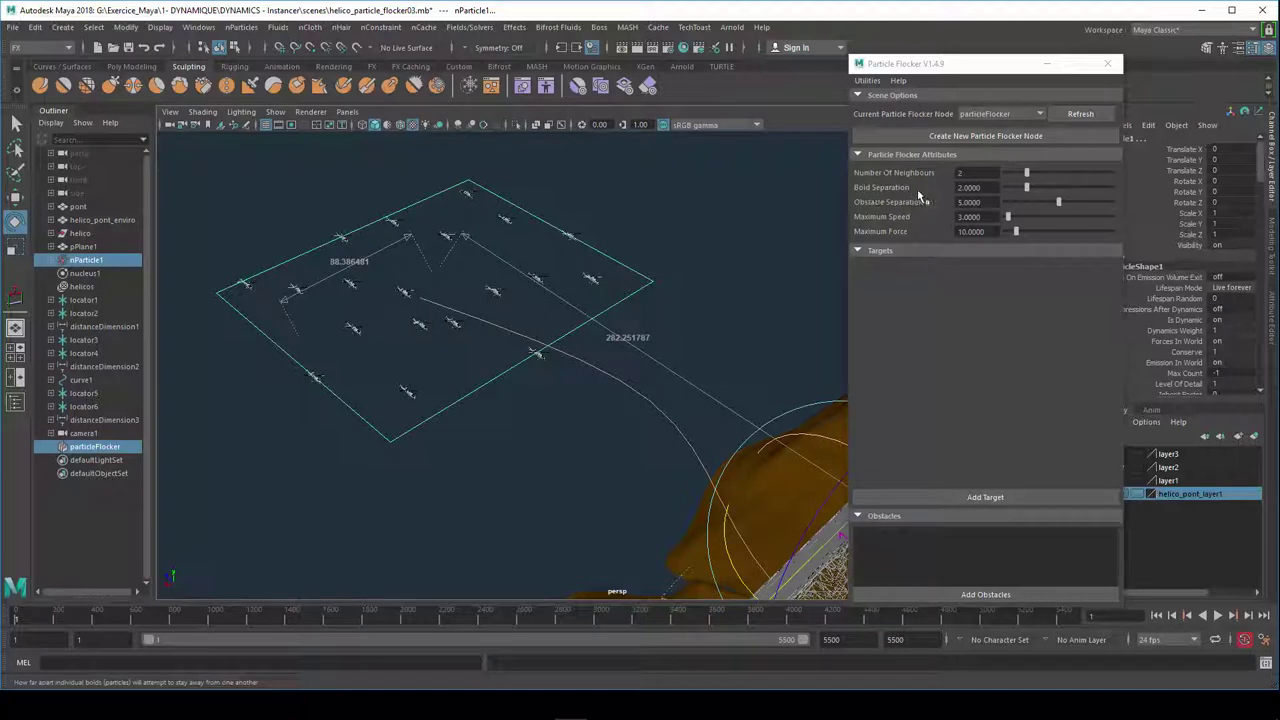
click(997, 190)
text(50.0000)
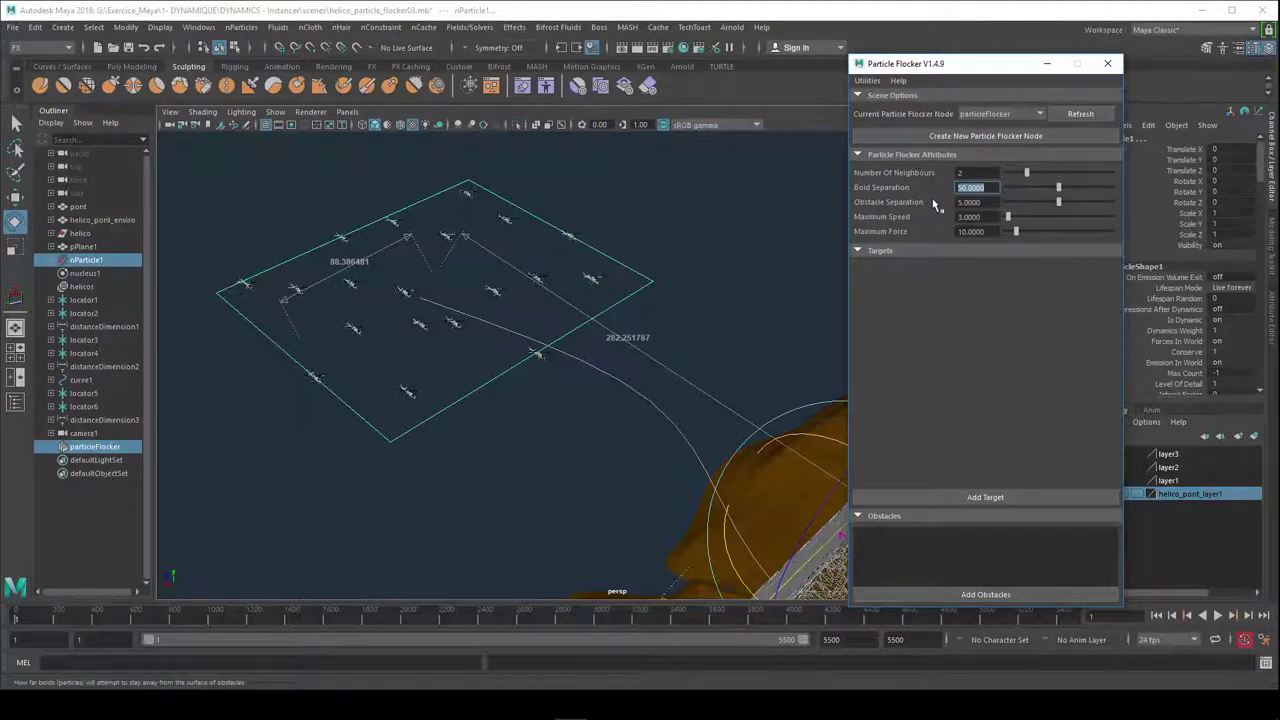
click(1218, 616)
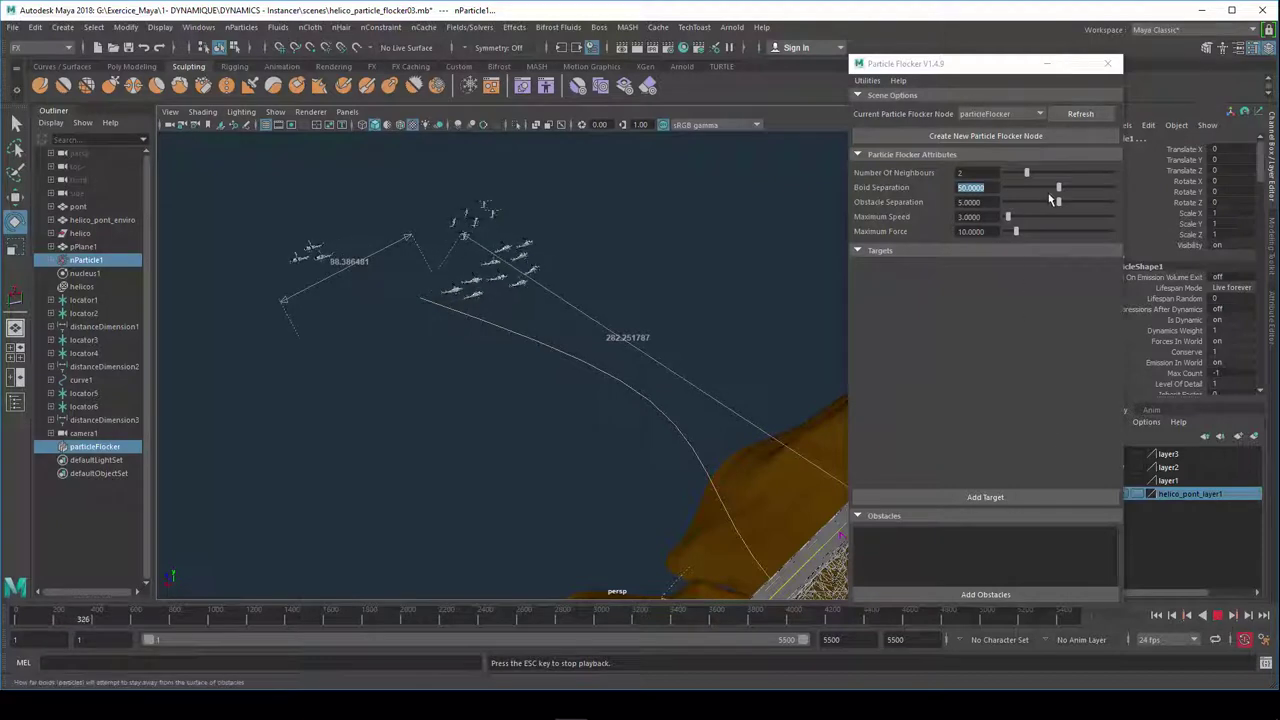
- Drag Boid Separation up to 100 and replay from frame 1, following the flock
drag(1058, 188, 1112, 196)
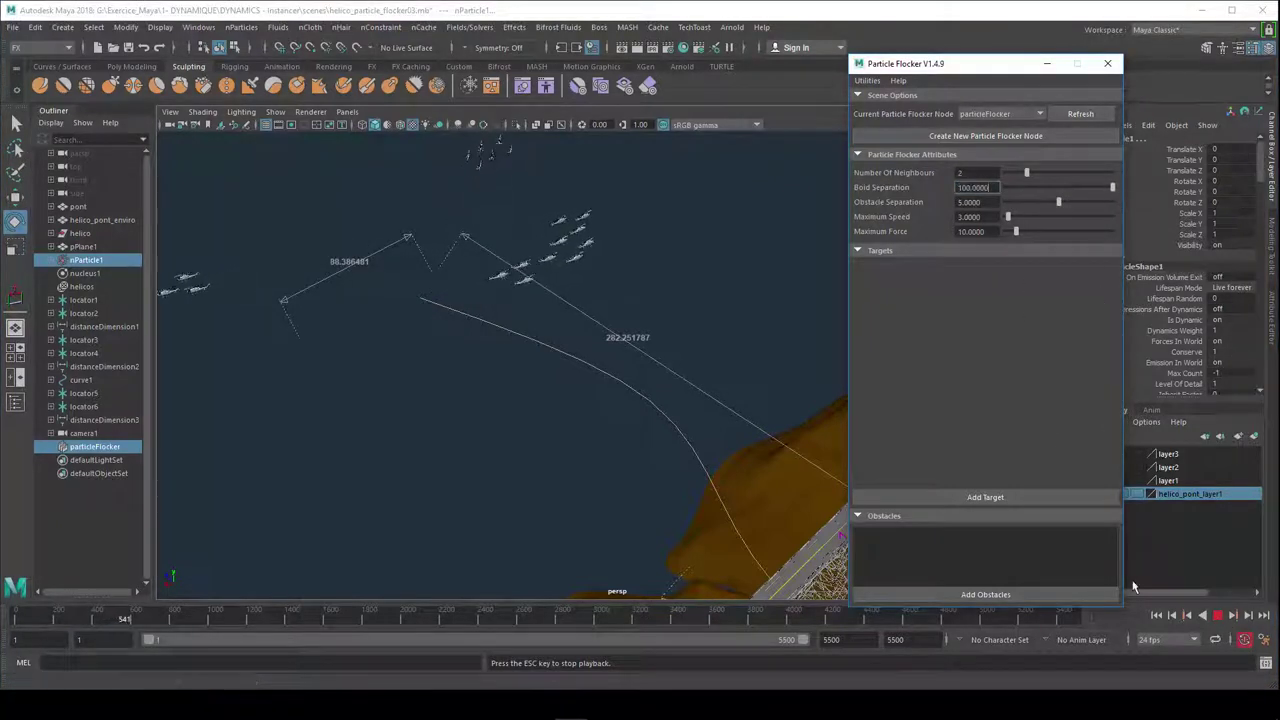
click(1157, 615)
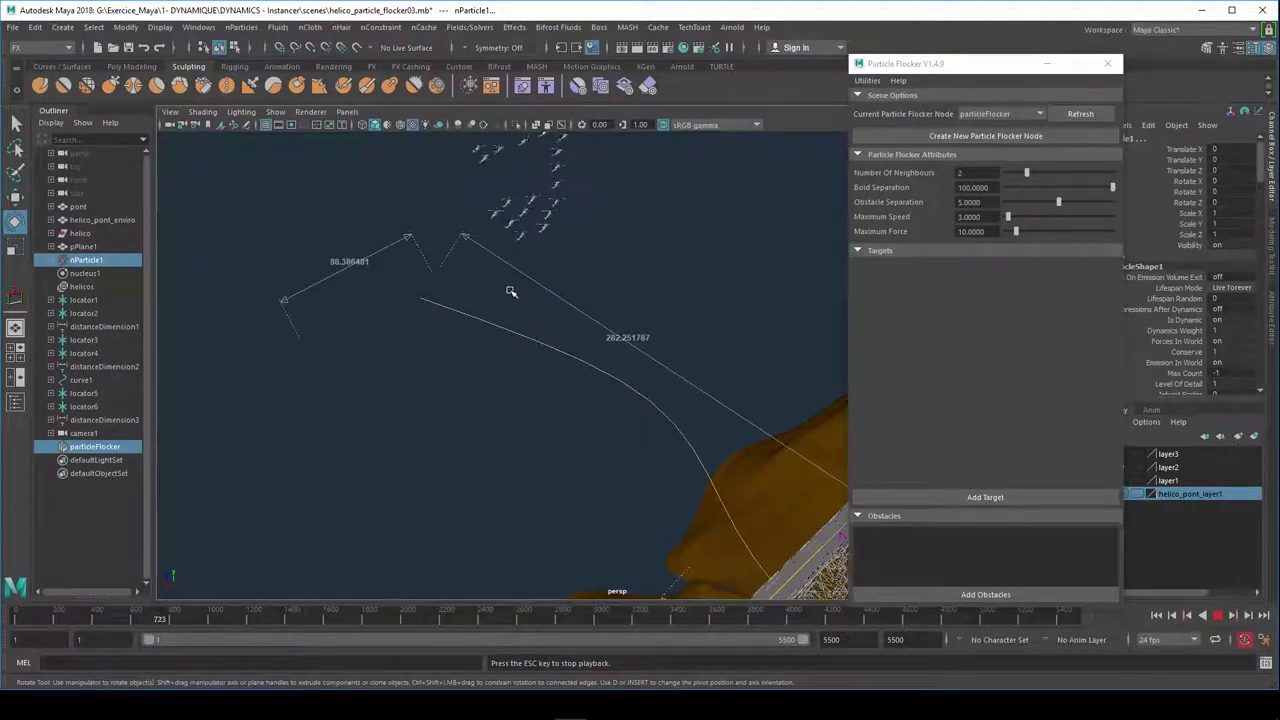
mouse_move(591, 260)
alt+mouse_down()
mouse_move(508, 364)
mouse_move(607, 368)
alt+mouse_up()
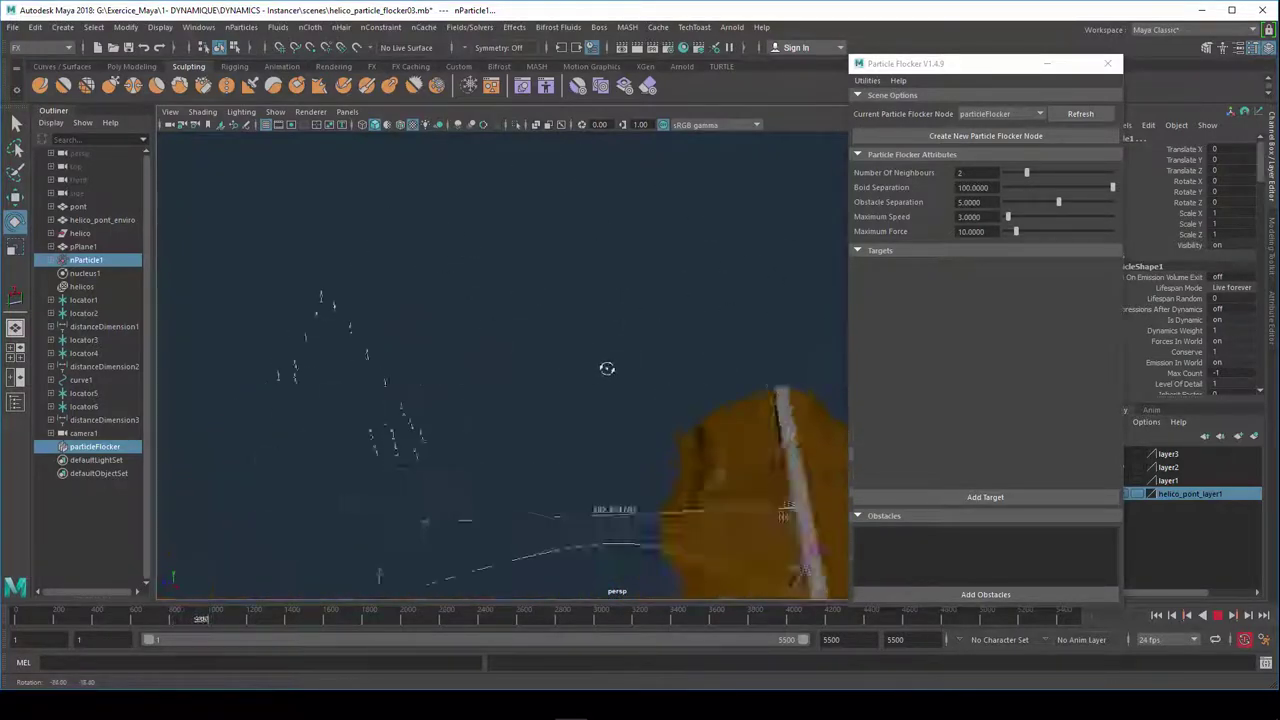
alt+drag(607, 368, 586, 357)
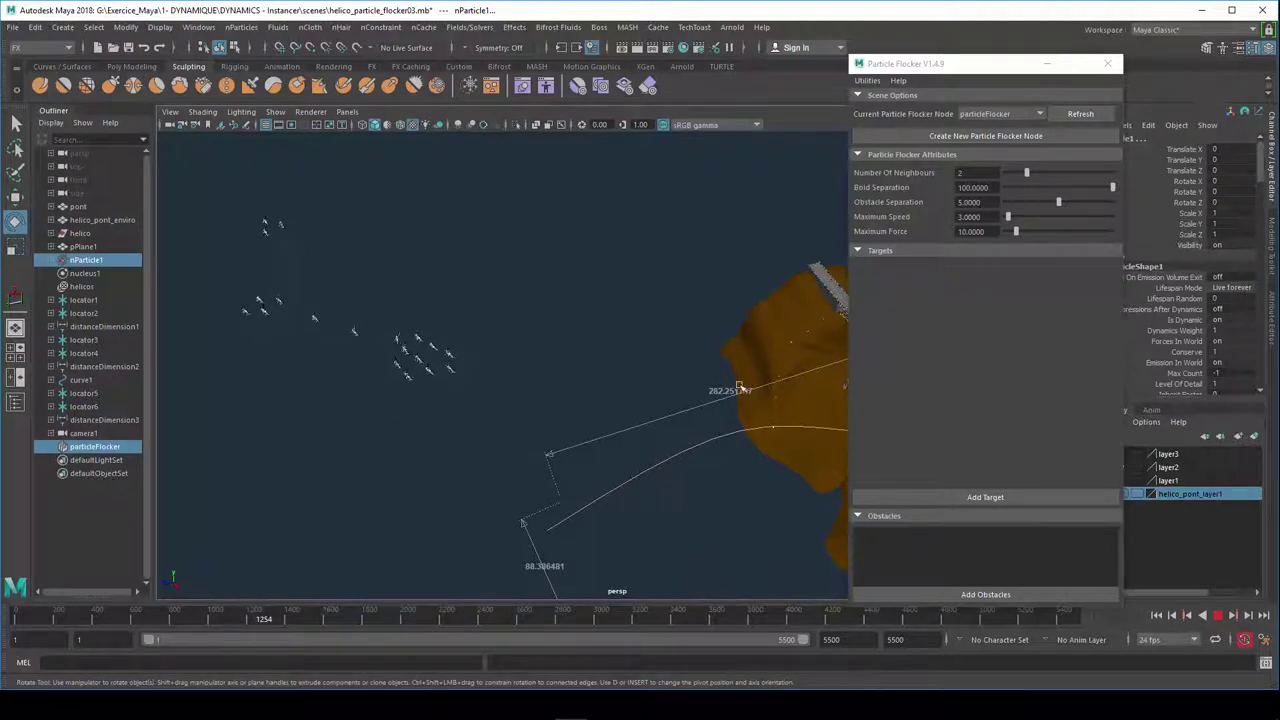
mouse_move(554, 477)
alt+mouse_down()
mouse_move(532, 446)
mouse_move(503, 449)
mouse_move(495, 504)
alt+mouse_up()
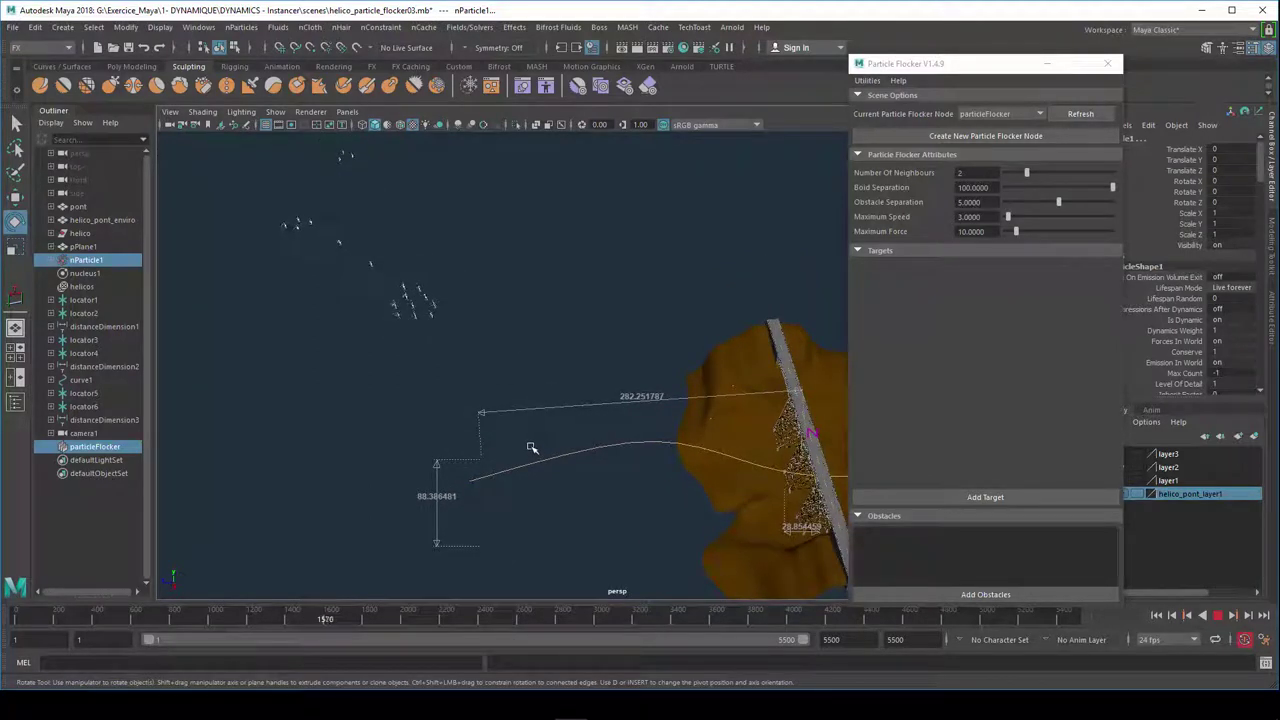
- Stop and rewind the simulation, then set the flocker's Maximum Force to 20
click(1221, 621)
click(1157, 615)
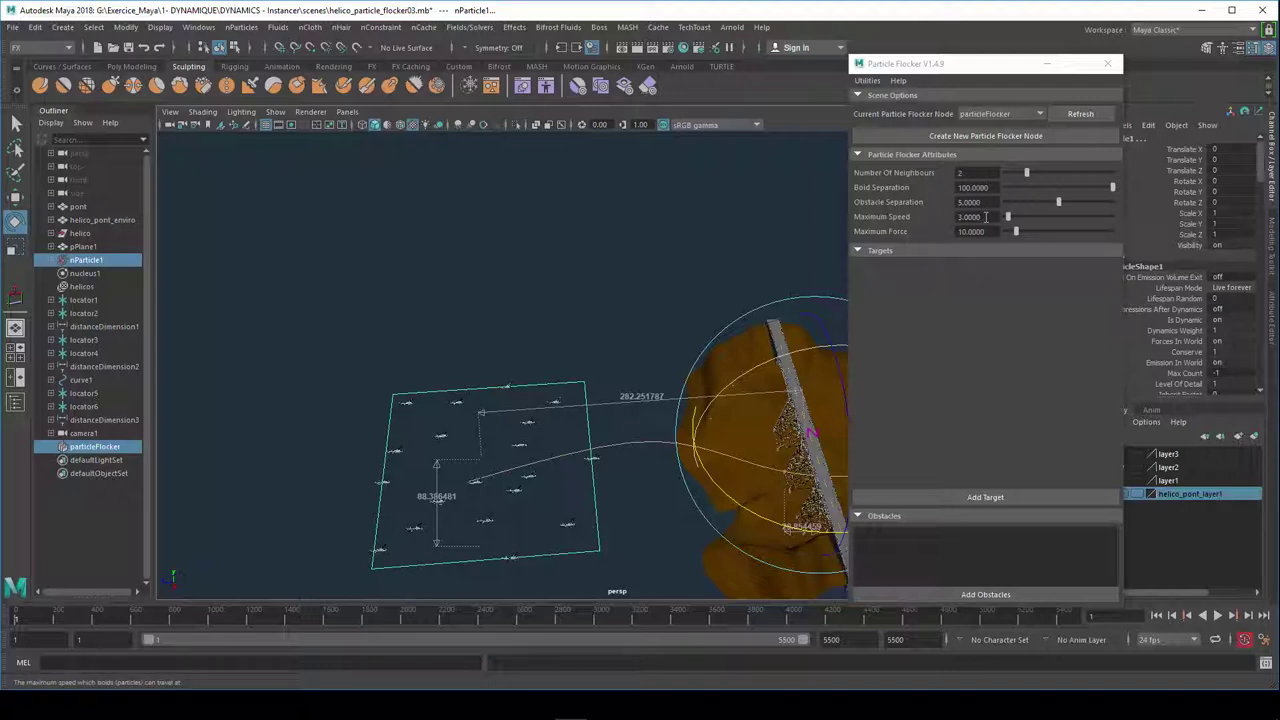
click(985, 217)
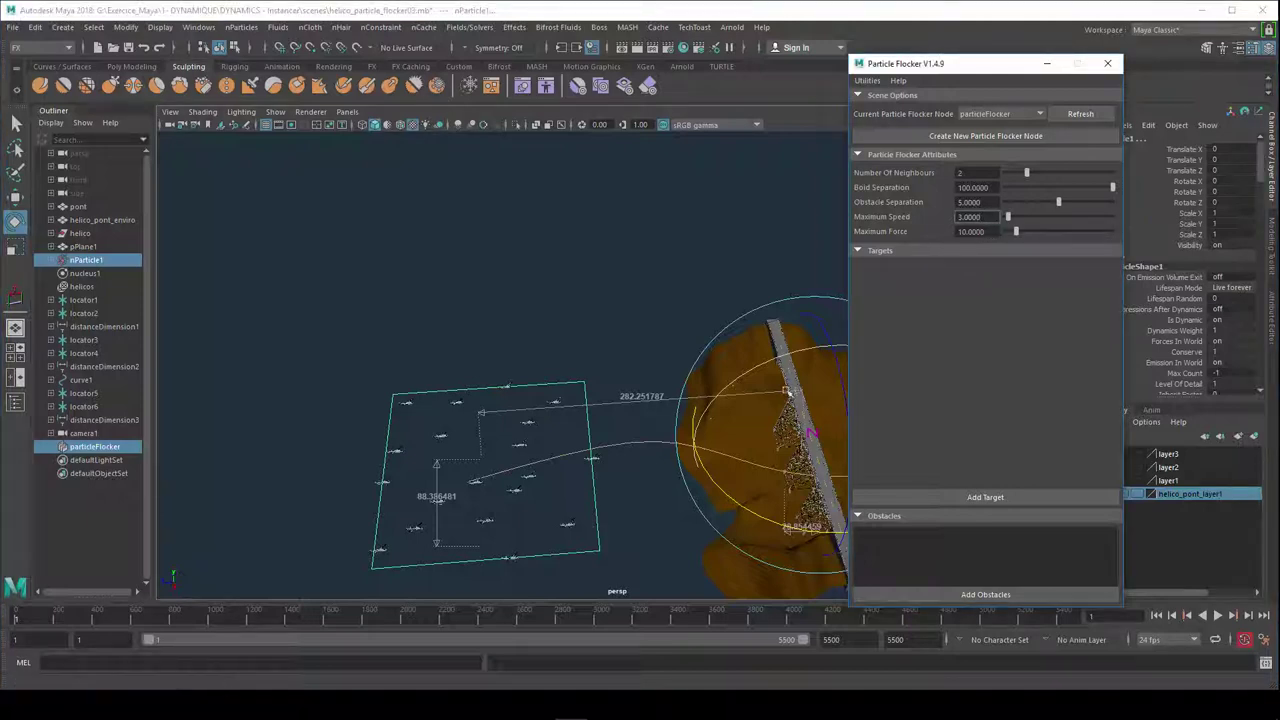
mouse_move(614, 471)
alt+mouse_down()
mouse_move(567, 449)
mouse_move(579, 410)
alt+mouse_up()
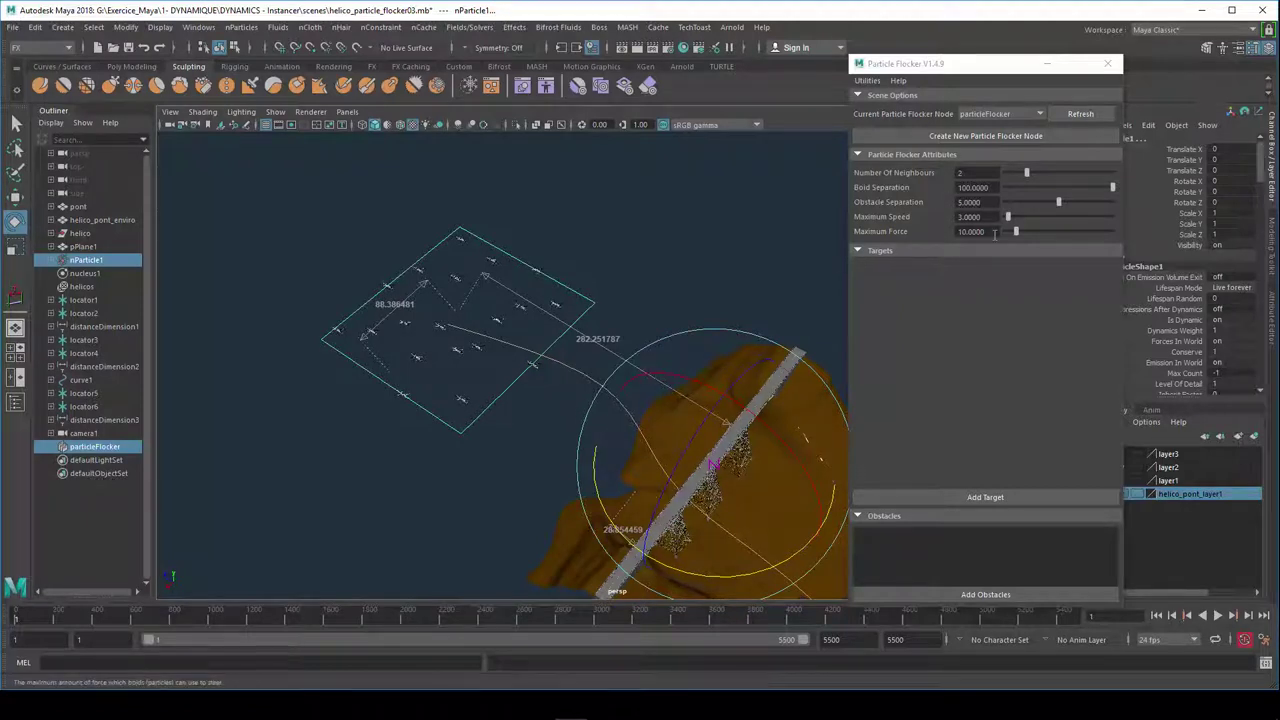
click(908, 249)
text(0)
key(Return)
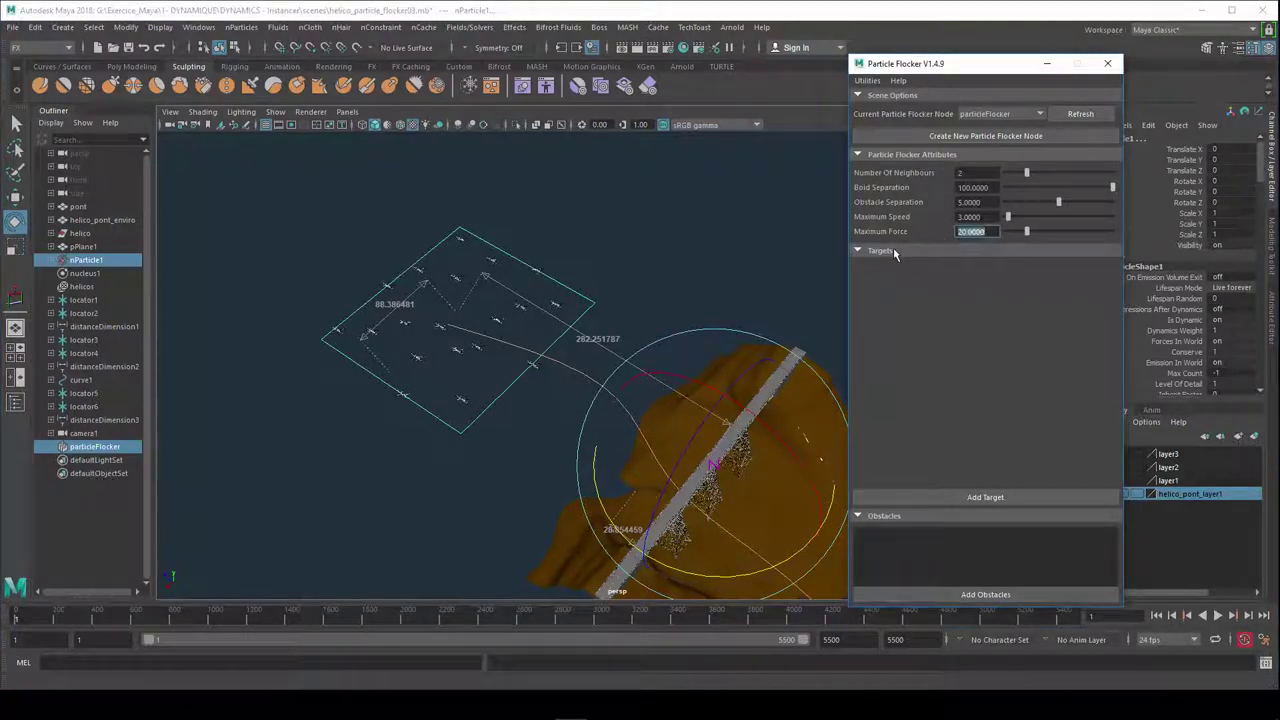
- Play the flock simulation from the start, orbiting to follow the helicopters
click(1156, 612)
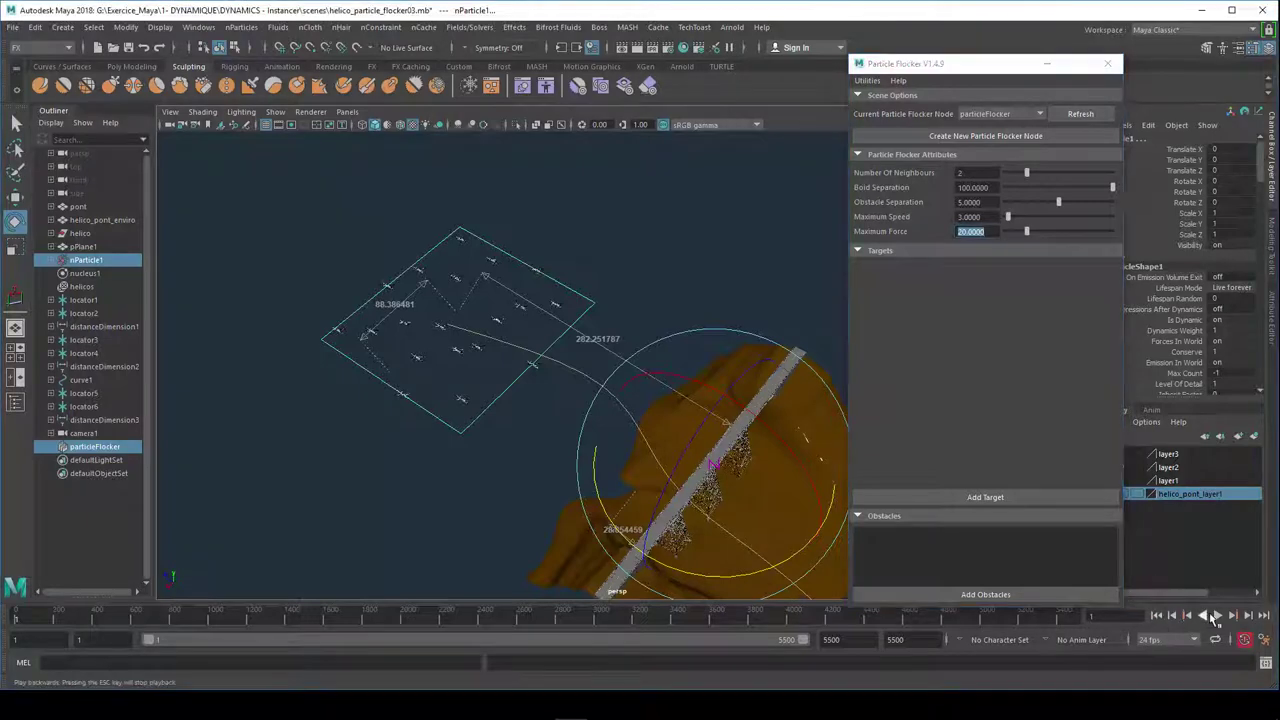
click(1218, 616)
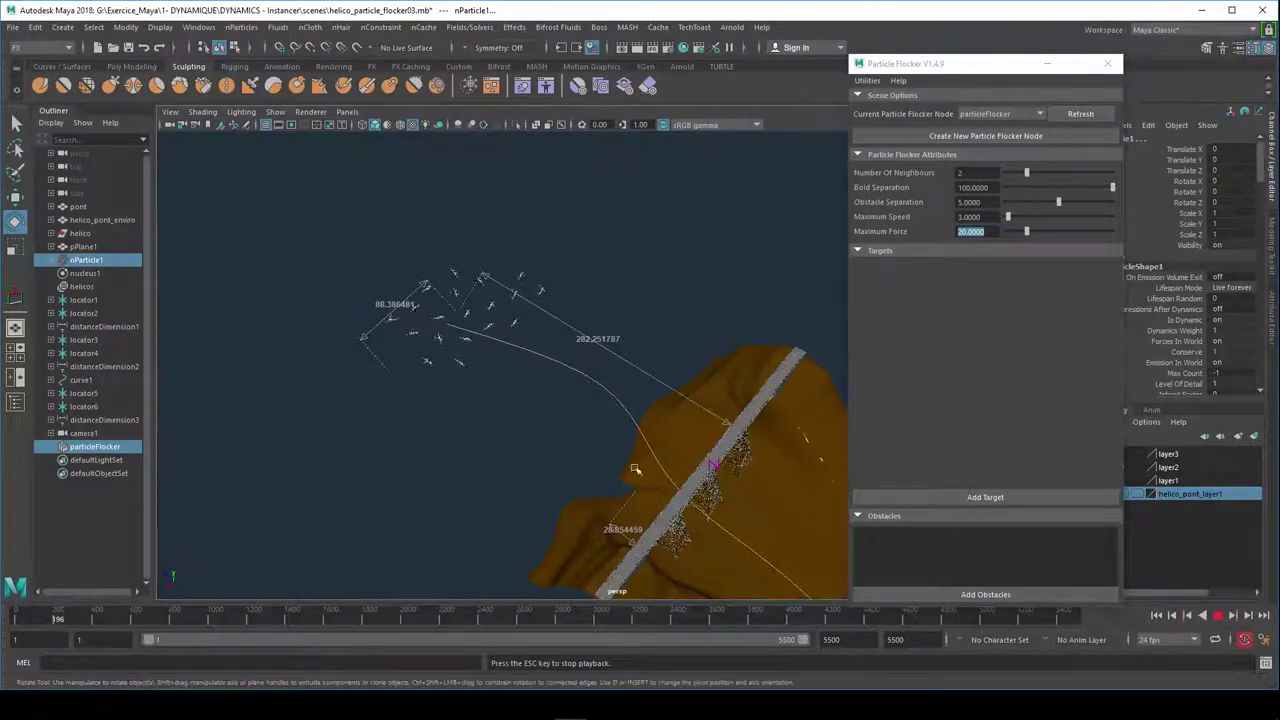
mouse_move(637, 471)
alt+mouse_down()
mouse_move(548, 421)
mouse_move(543, 443)
alt+mouse_up()
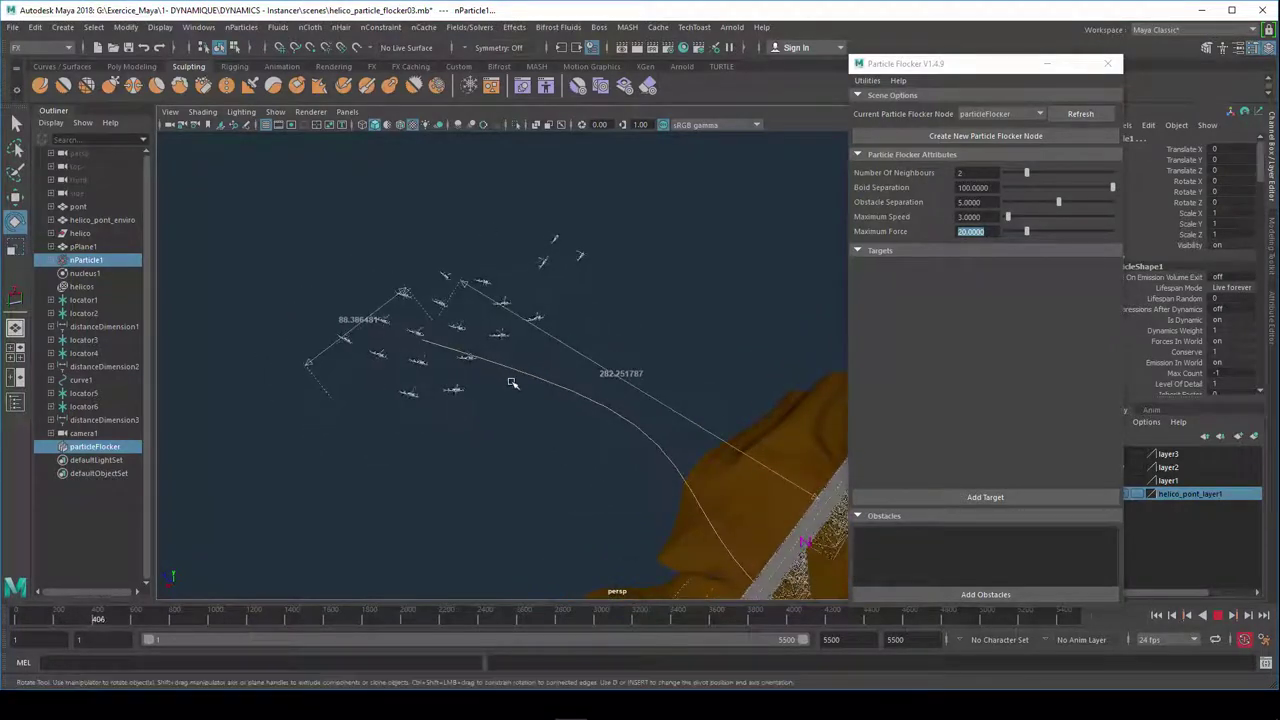
- Set the flocker's Maximum Speed to 10
click(968, 216)
text(10)
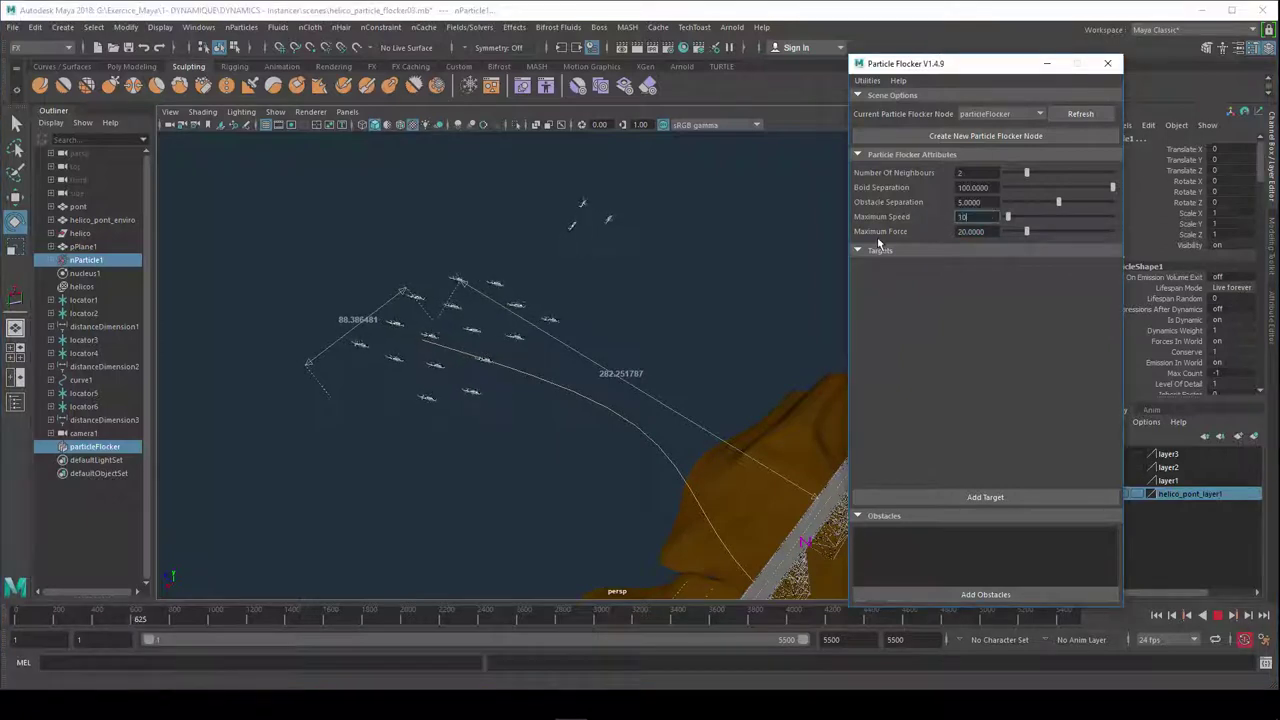
key(Return)
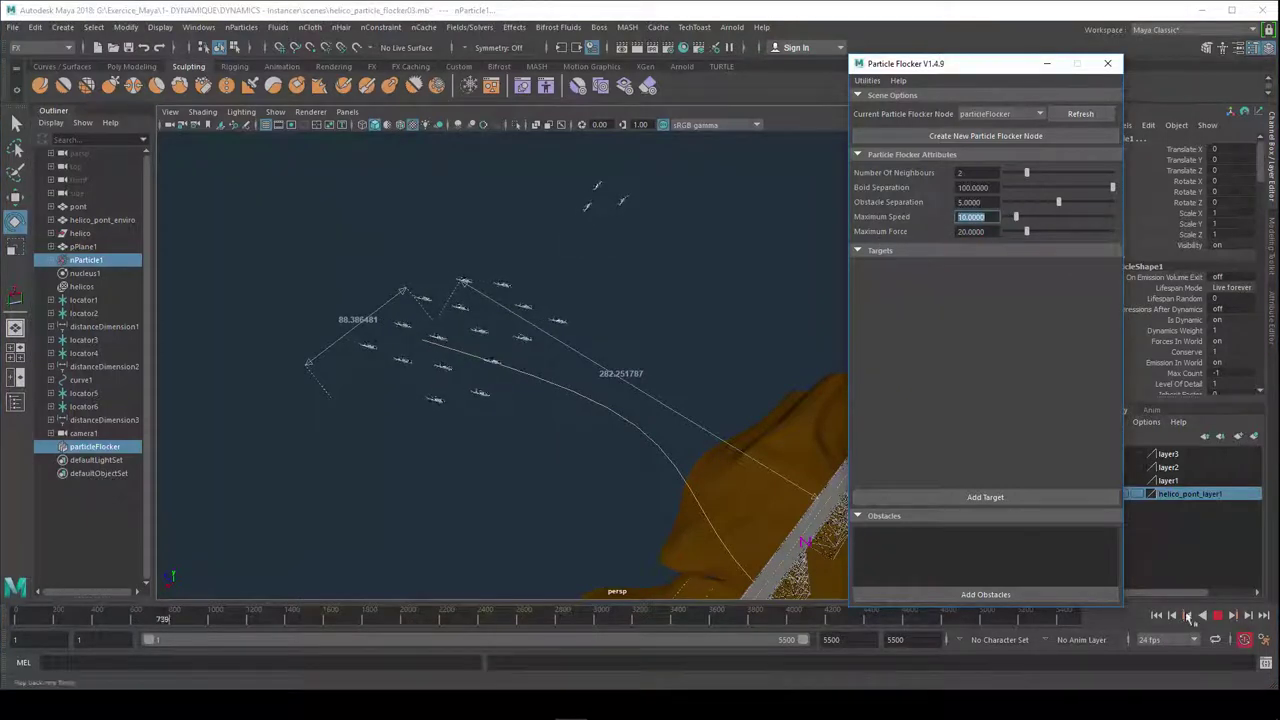
- Replay the simulation from the start, stopping at frame 619 to inspect the flock
click(1216, 616)
click(1157, 616)
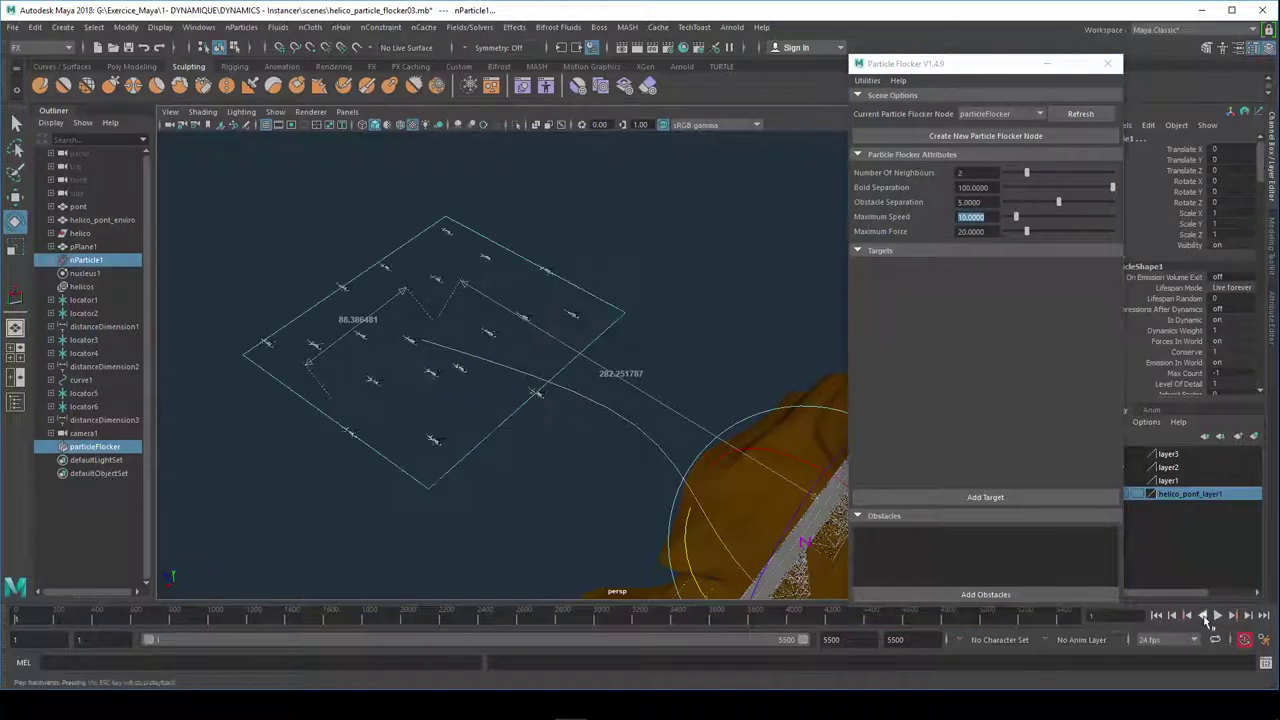
click(1216, 616)
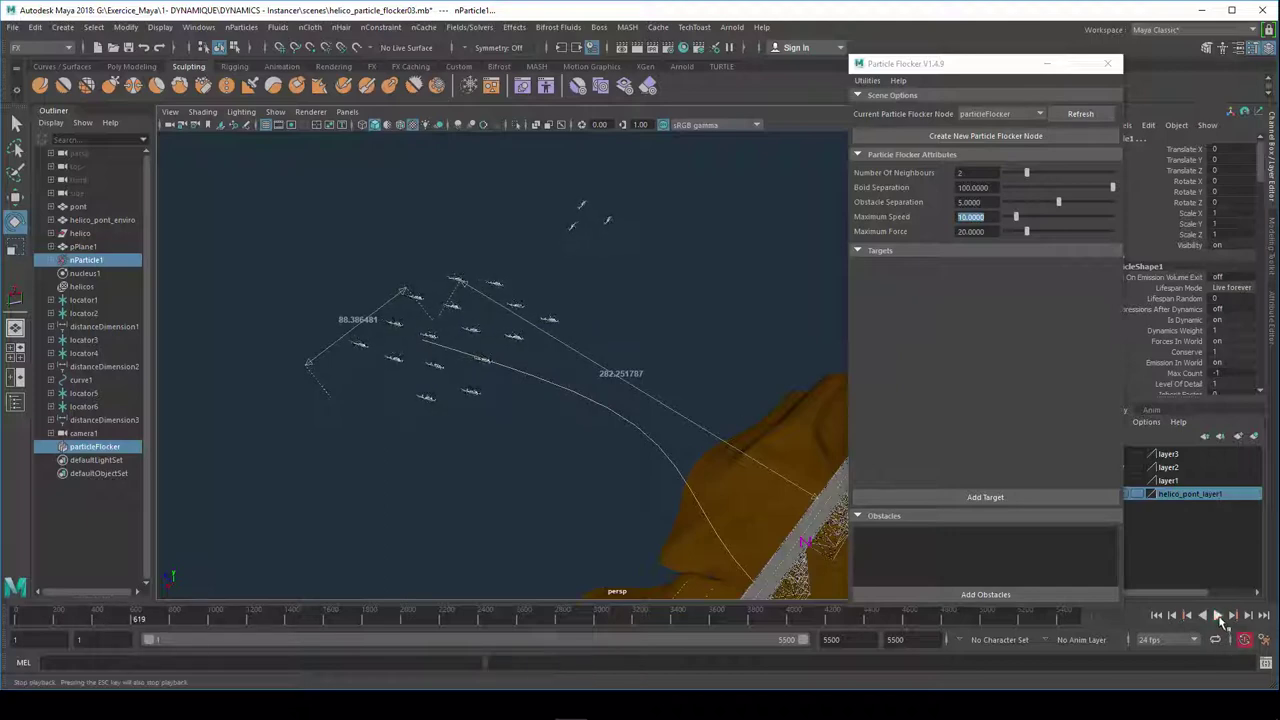
click(1218, 615)
mouse_move(543, 451)
alt+mouse_down()
mouse_move(498, 472)
mouse_move(444, 389)
mouse_move(452, 380)
alt+mouse_up()
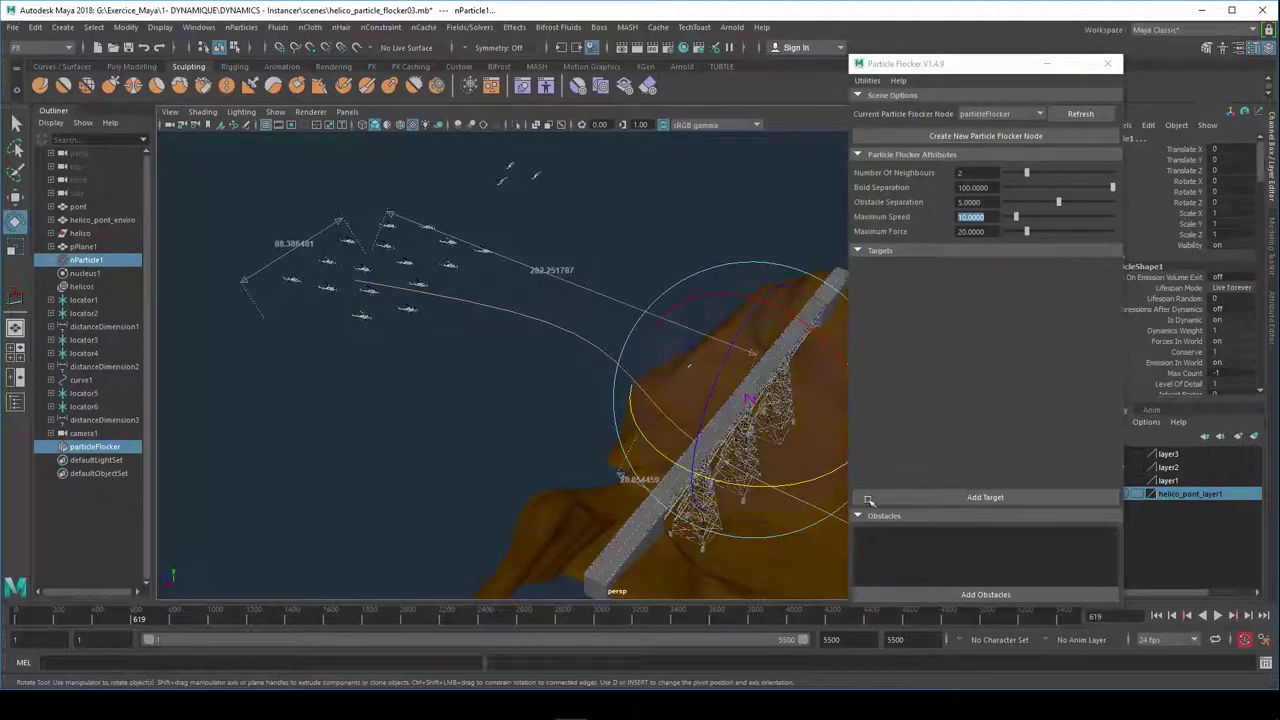
- Add a position target PF_target to the particleFlocker with Seek steering
click(963, 500)
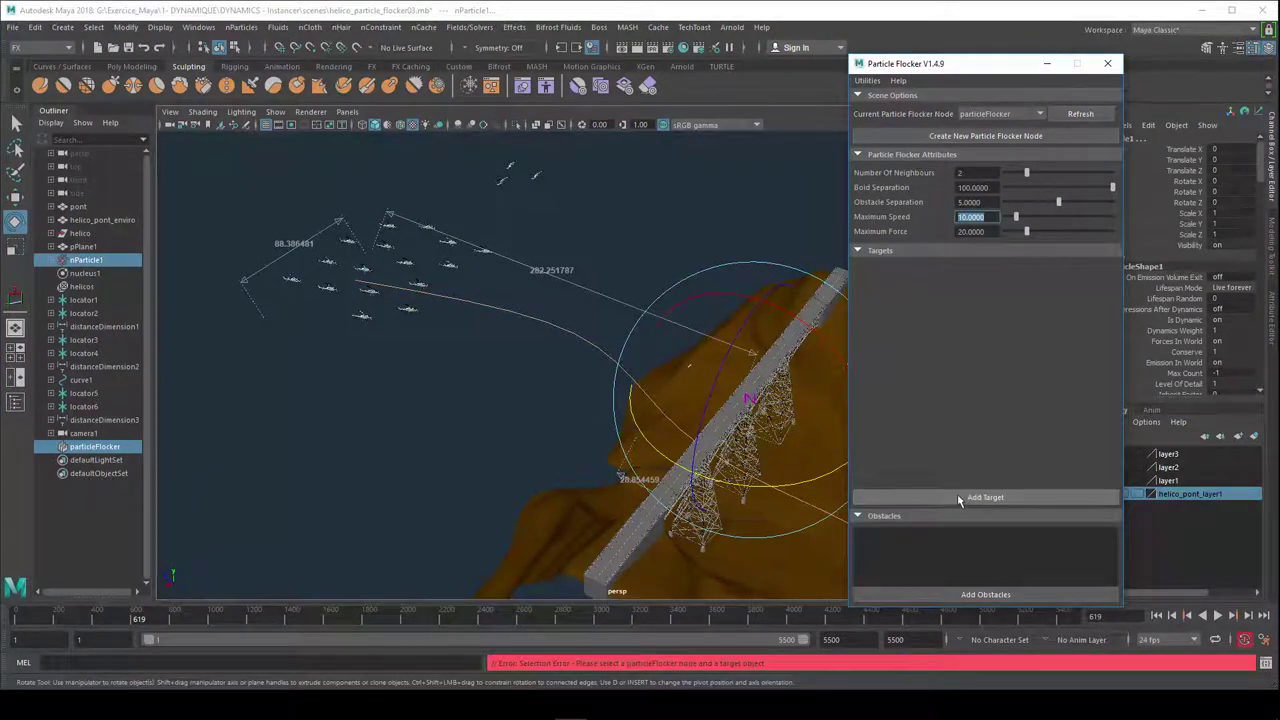
click(101, 449)
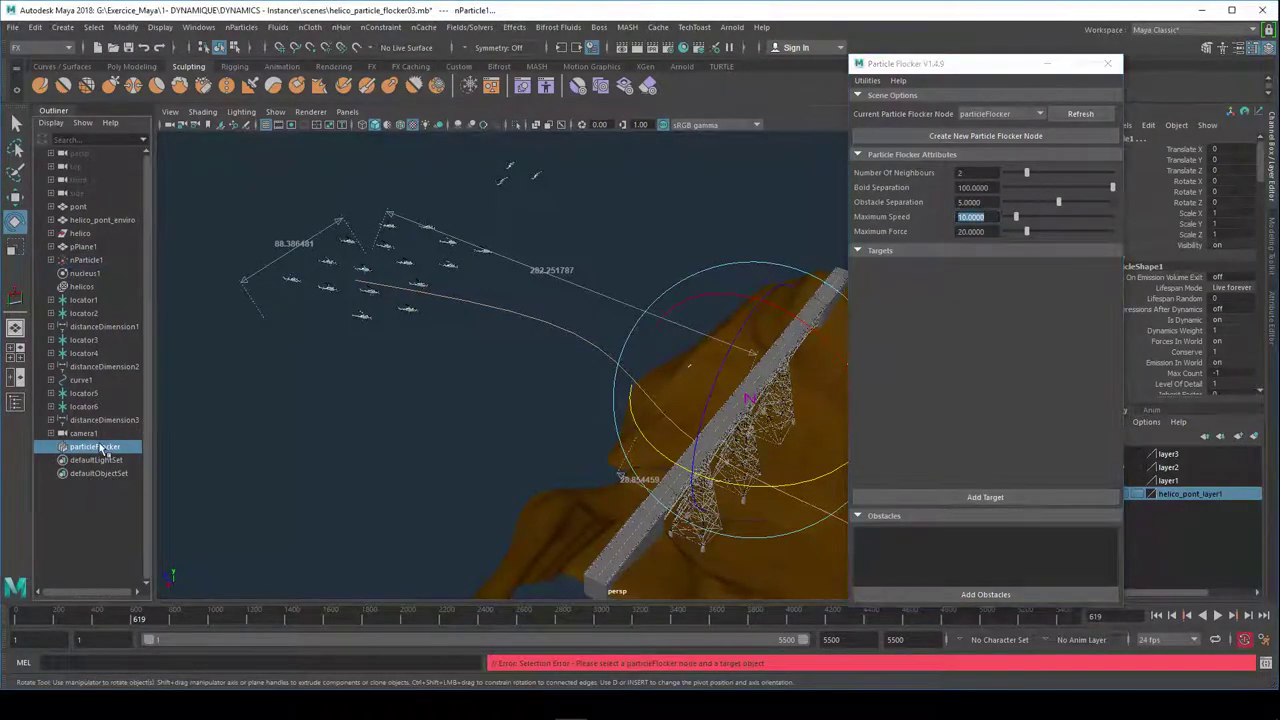
click(962, 497)
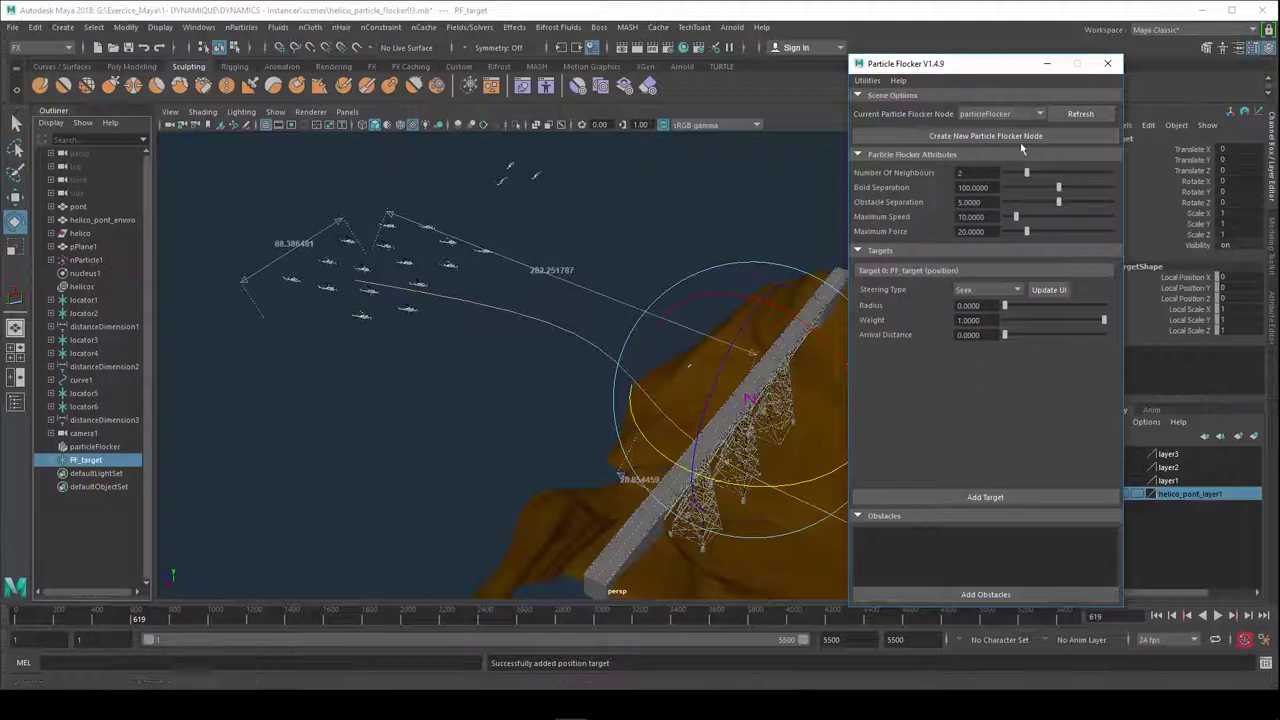
click(985, 292)
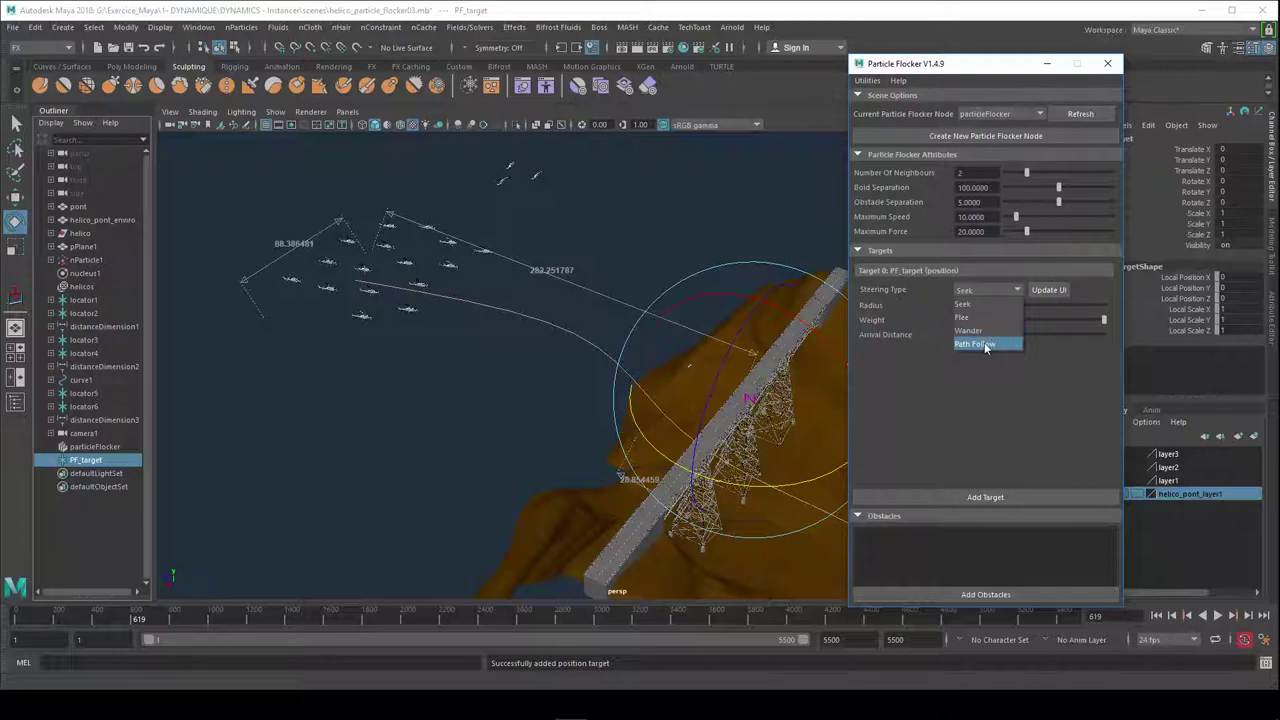
click(965, 377)
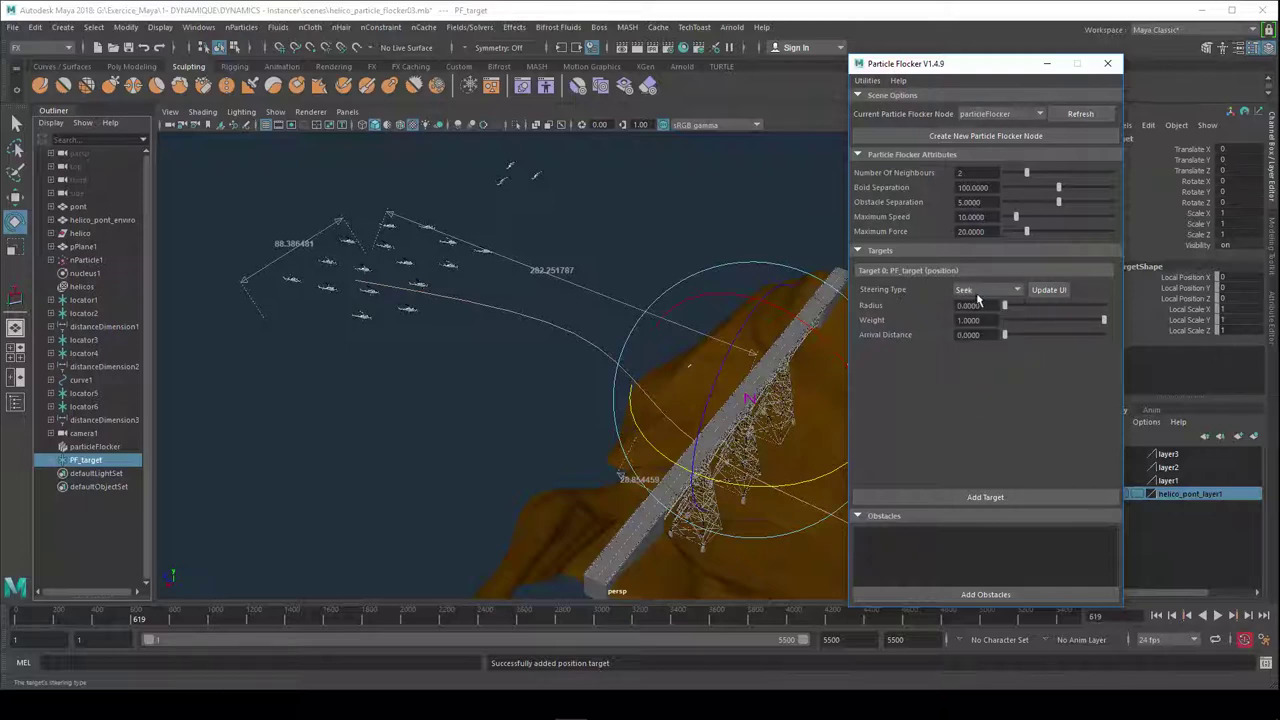
click(1046, 290)
- Move PF_target toward the flight path curve and scale it up to about 35
key(w)
mouse_move(705, 381)
mouse_down()
mouse_move(629, 352)
mouse_move(717, 312)
mouse_move(714, 388)
mouse_up()
key(r)
click(719, 345)
- Replay from the start, stop at frame 316, view the flock over the bridge, and select PF_target
click(1157, 615)
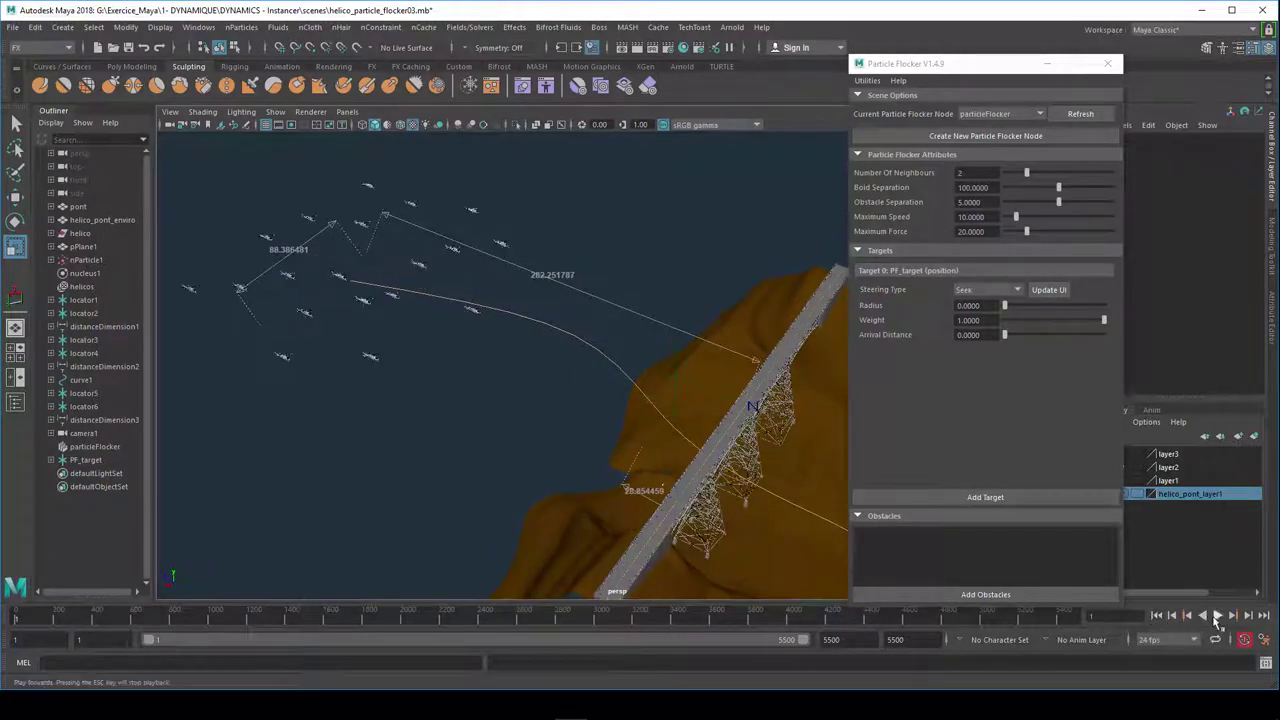
click(1218, 615)
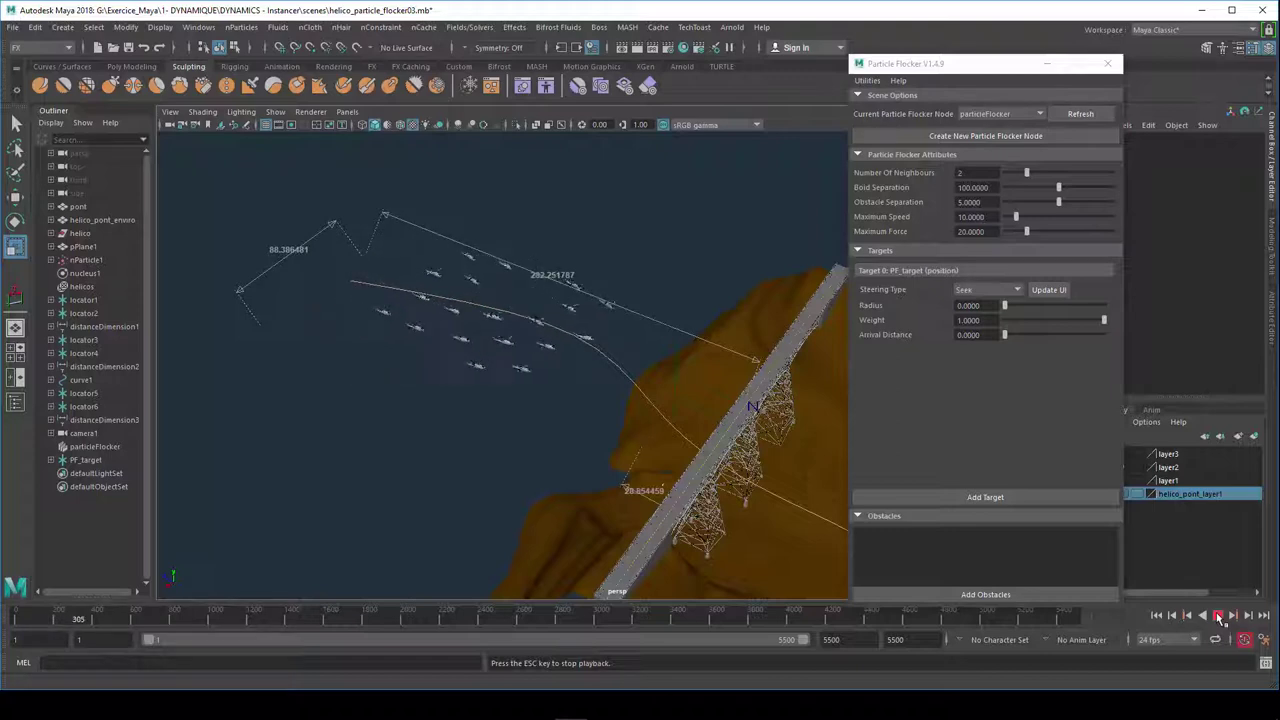
click(1218, 615)
mouse_move(814, 514)
alt+mouse_down()
mouse_move(663, 422)
mouse_move(574, 407)
alt+mouse_up()
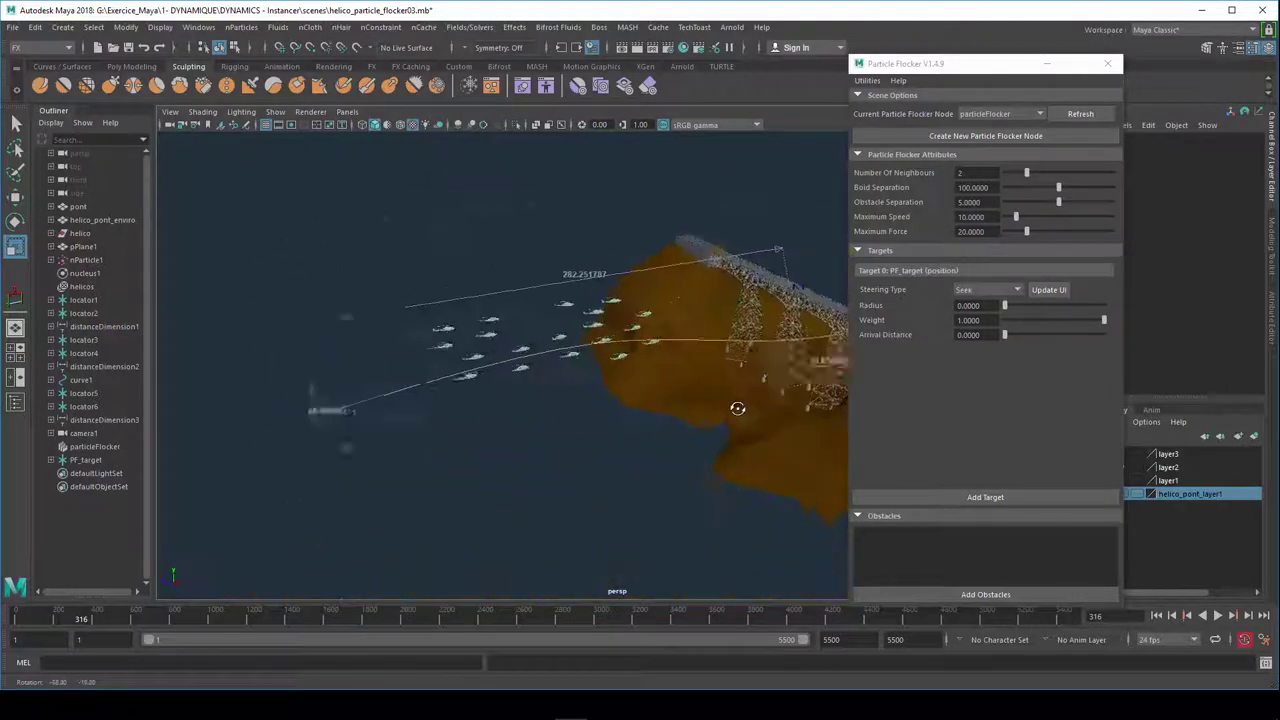
alt+drag(574, 407, 628, 417)
alt+drag(503, 433, 499, 401)
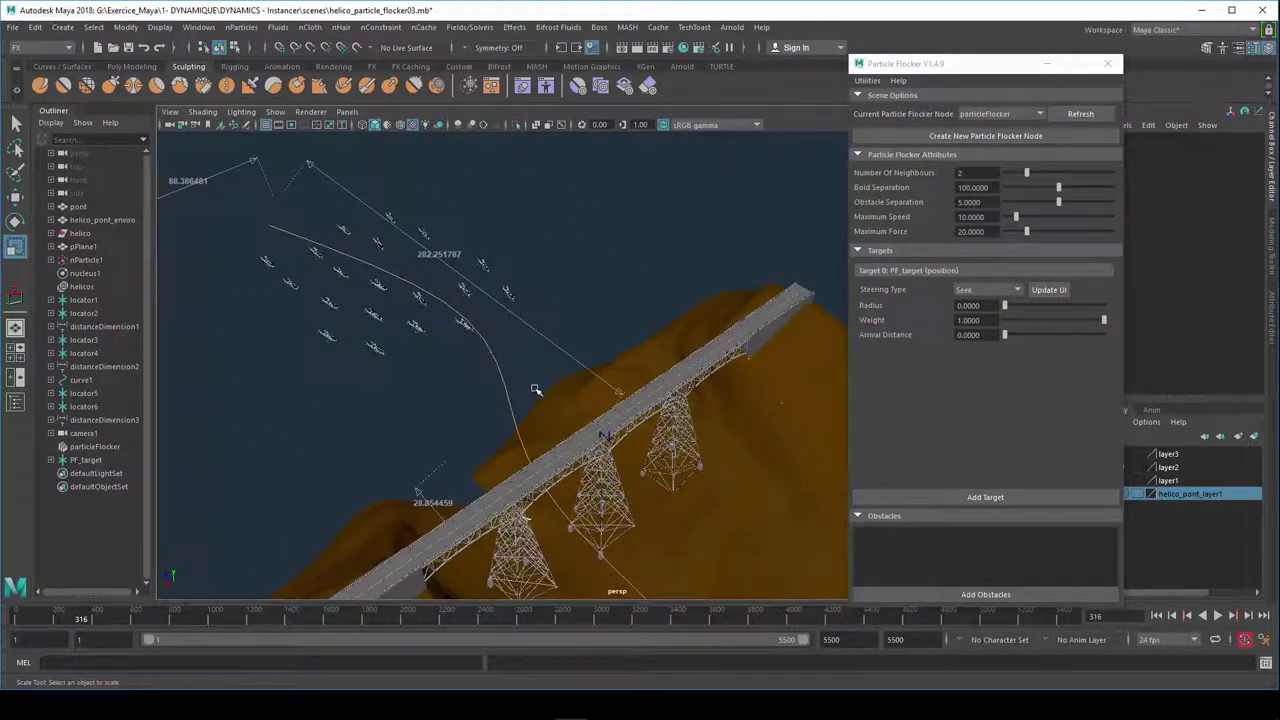
click(535, 389)
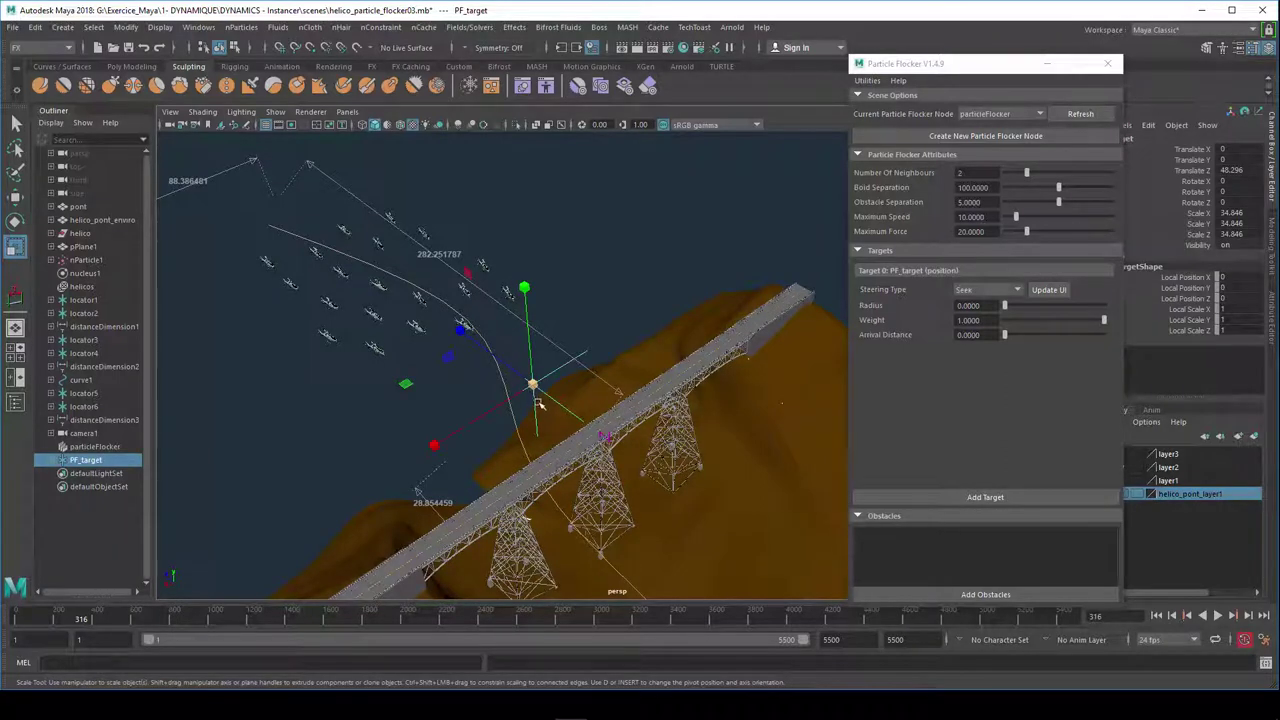
- Change PF_target's steering type to Flee and play the simulation until frame 606
click(966, 290)
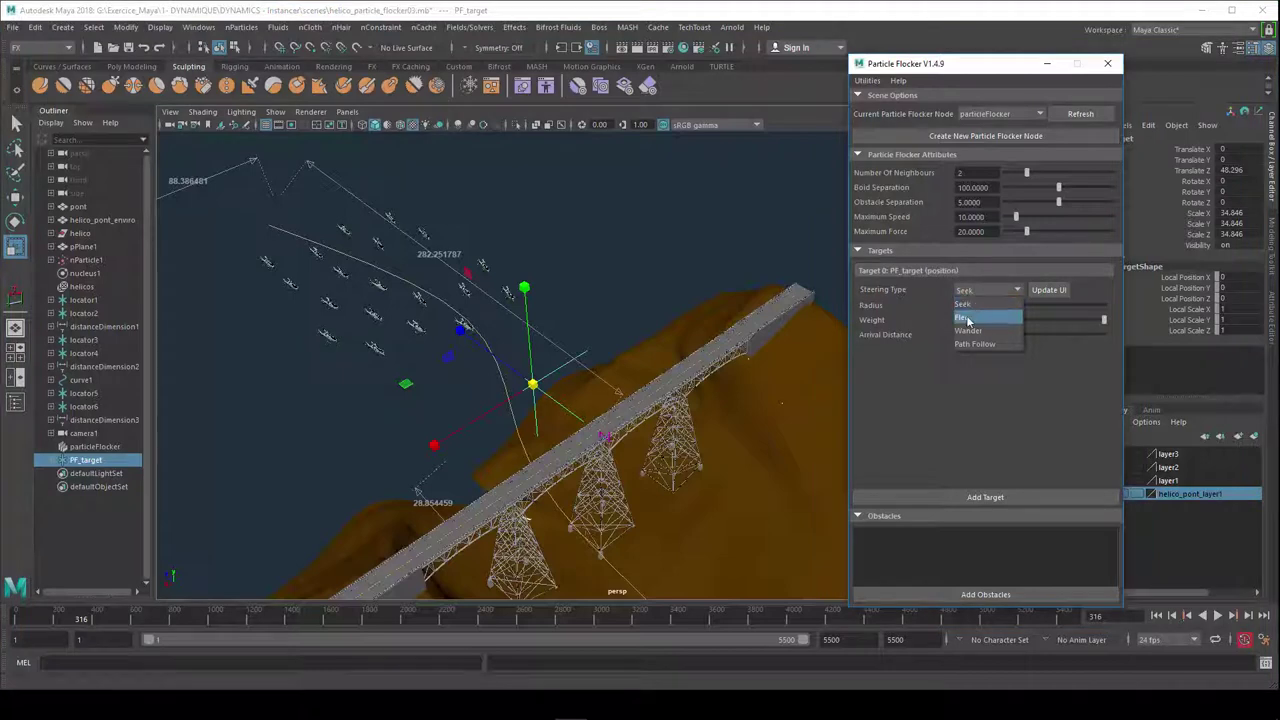
click(967, 319)
click(1046, 290)
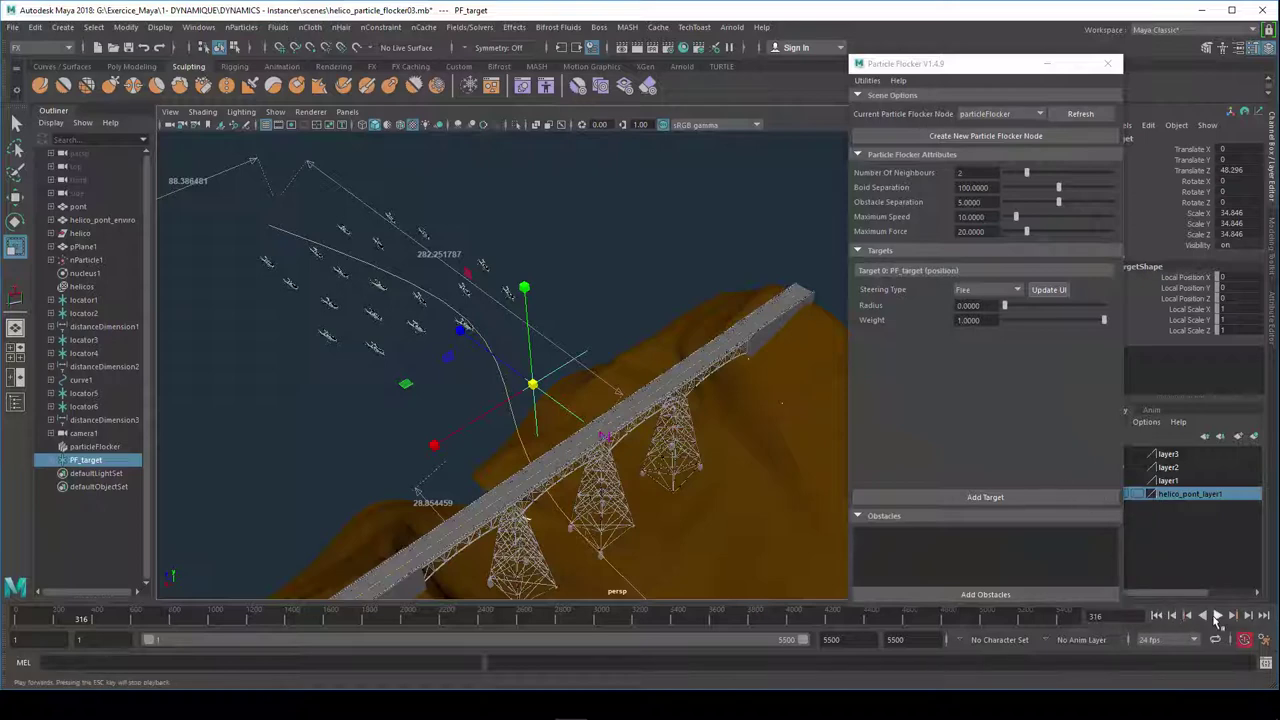
click(1216, 617)
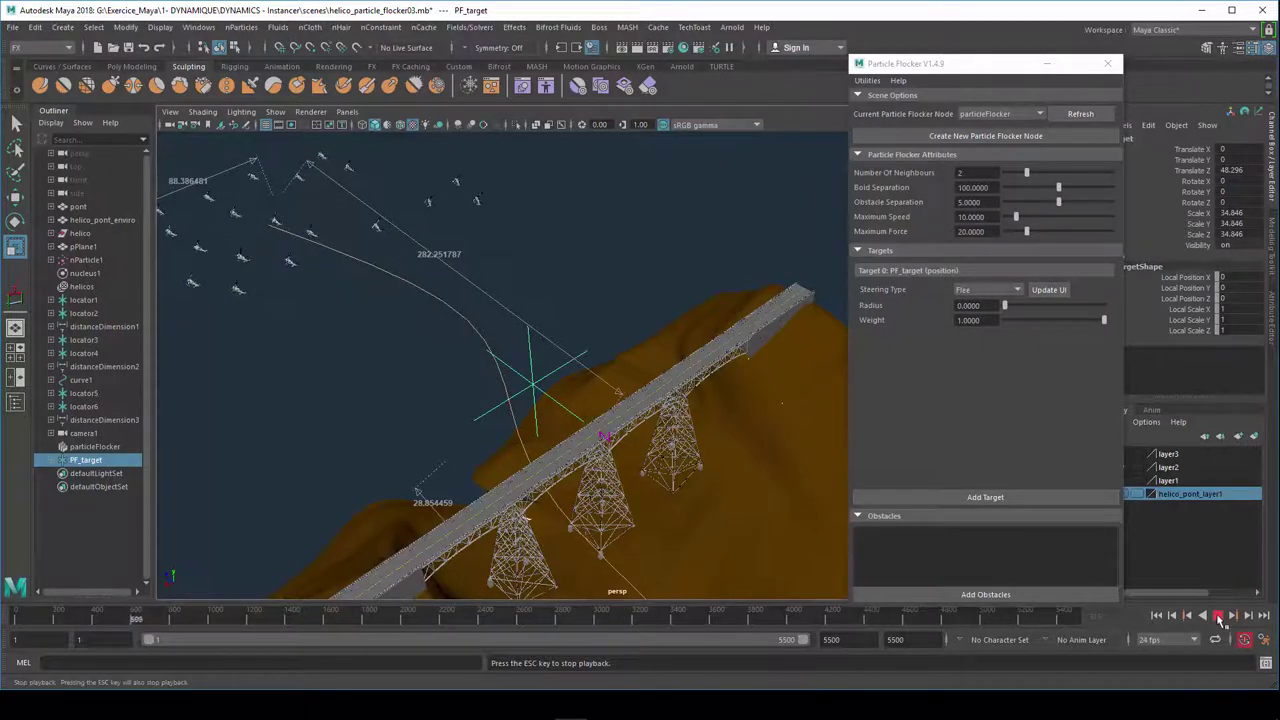
click(1218, 617)
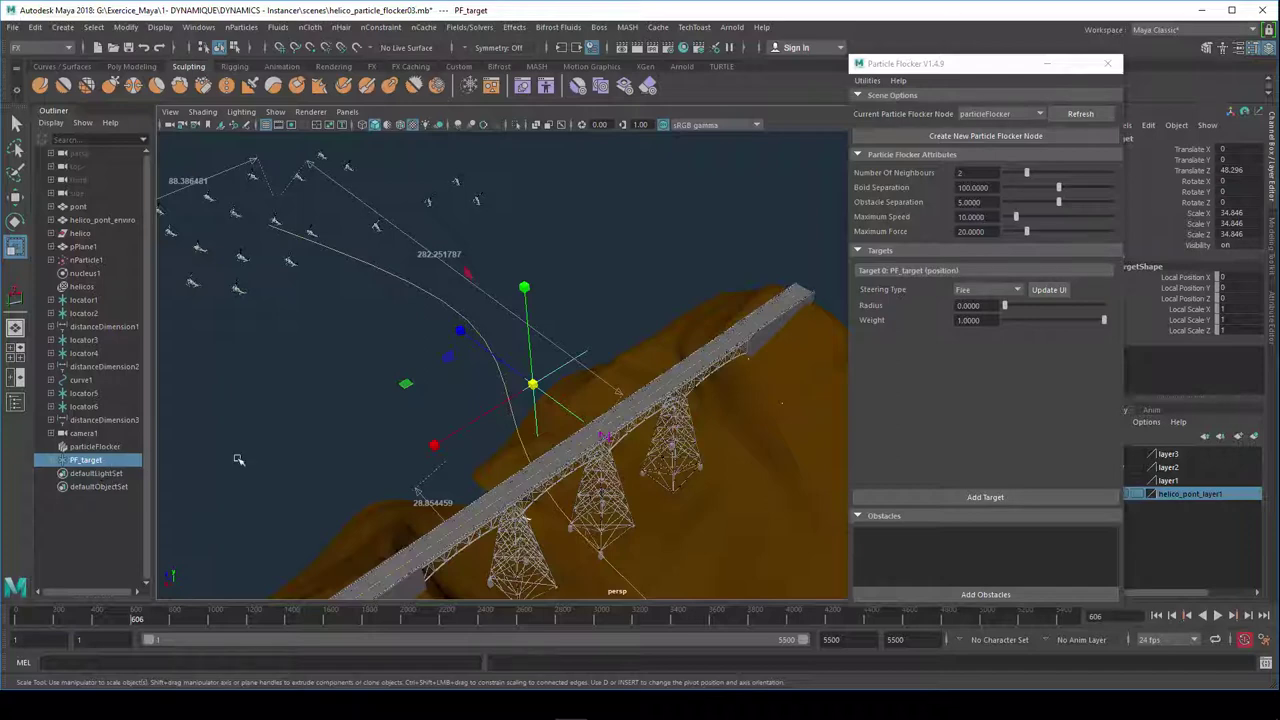
click(983, 290)
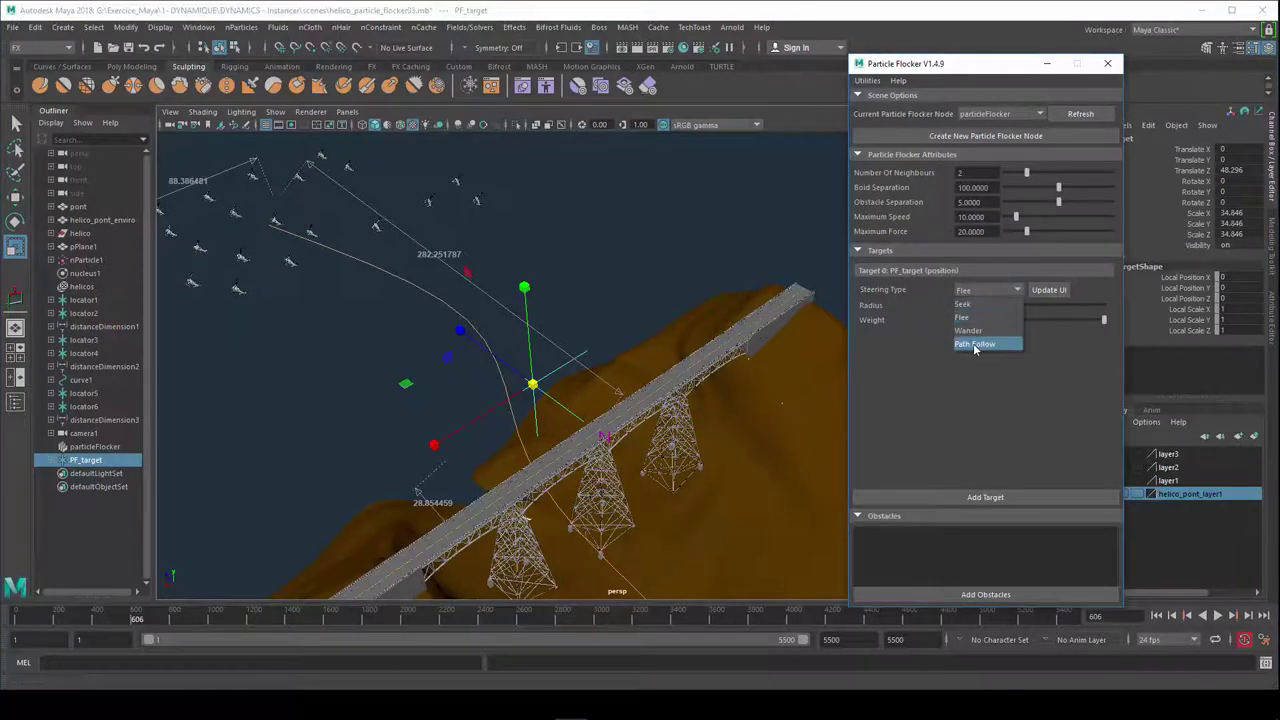
- Remove PF_target and add curve1 as the flocker's Path Follow target
click(732, 266)
click(598, 287)
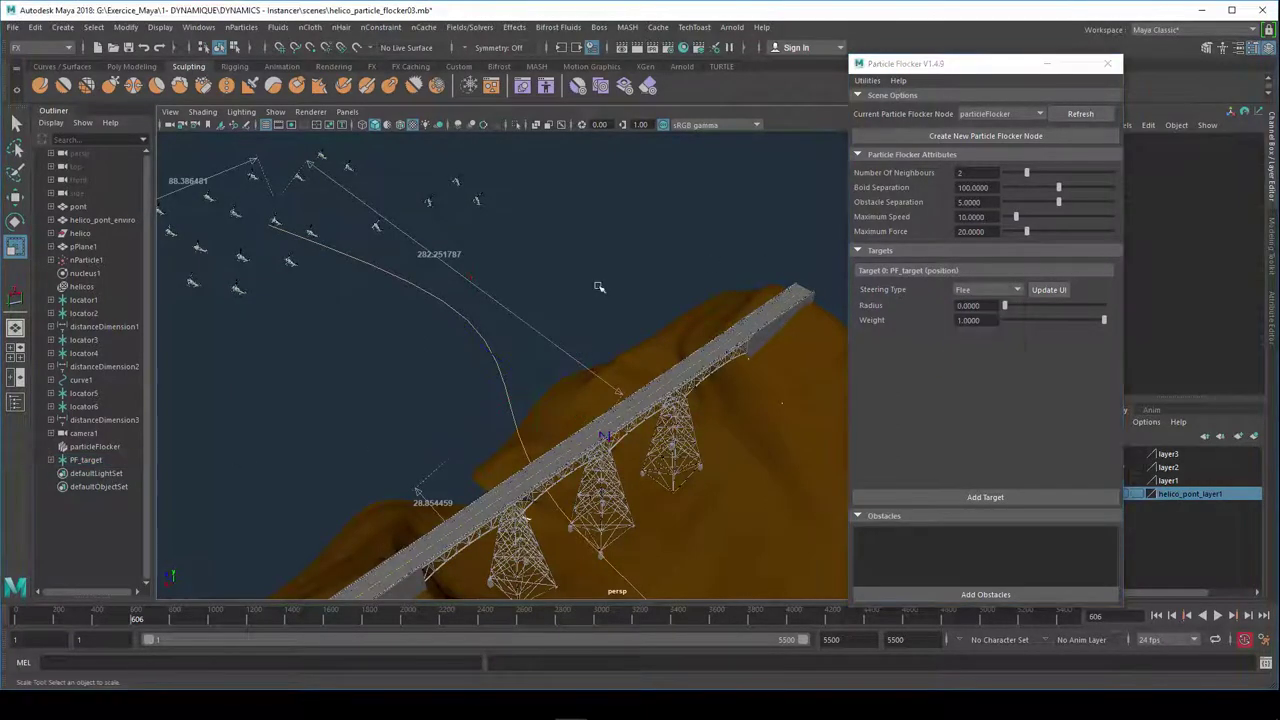
click(86, 461)
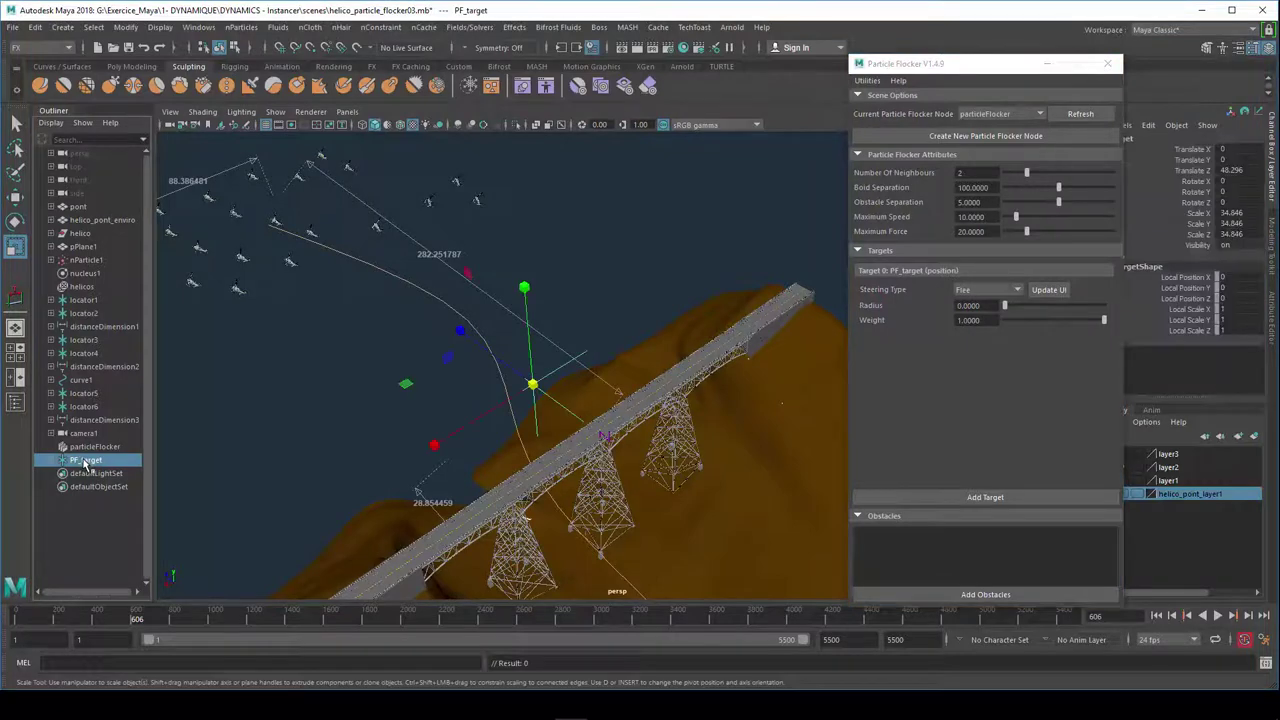
click(92, 447)
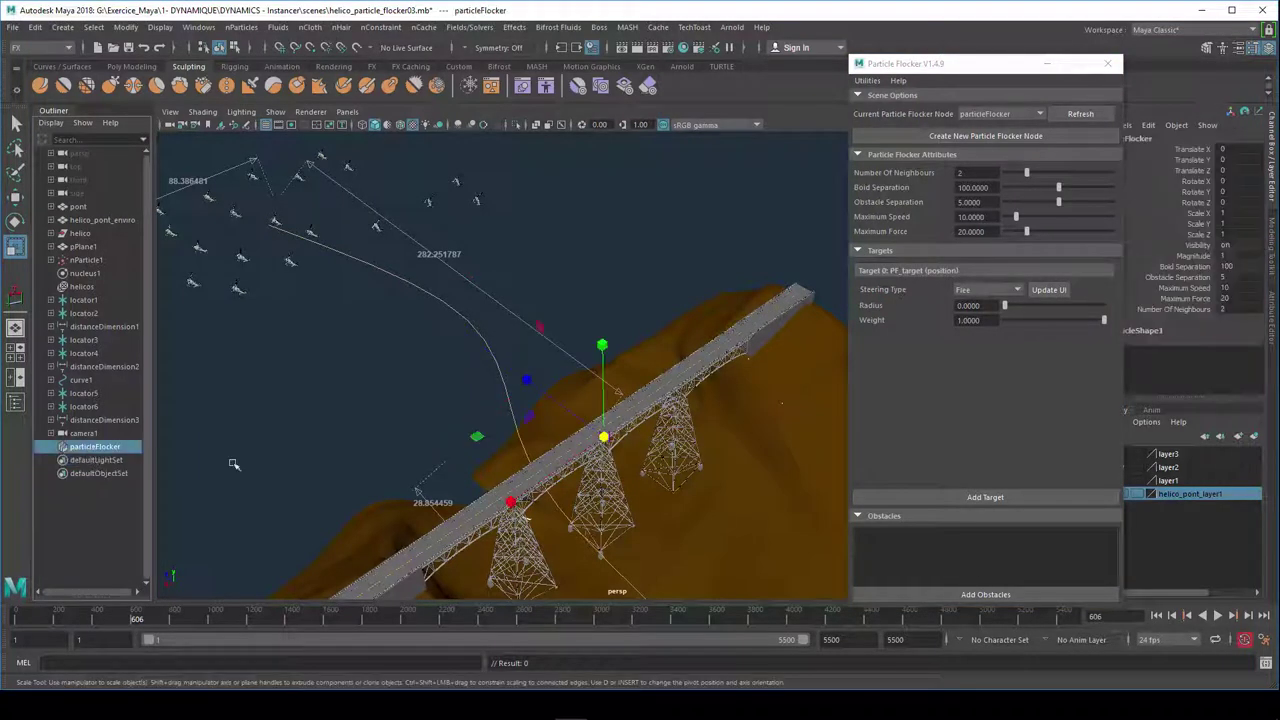
click(1078, 114)
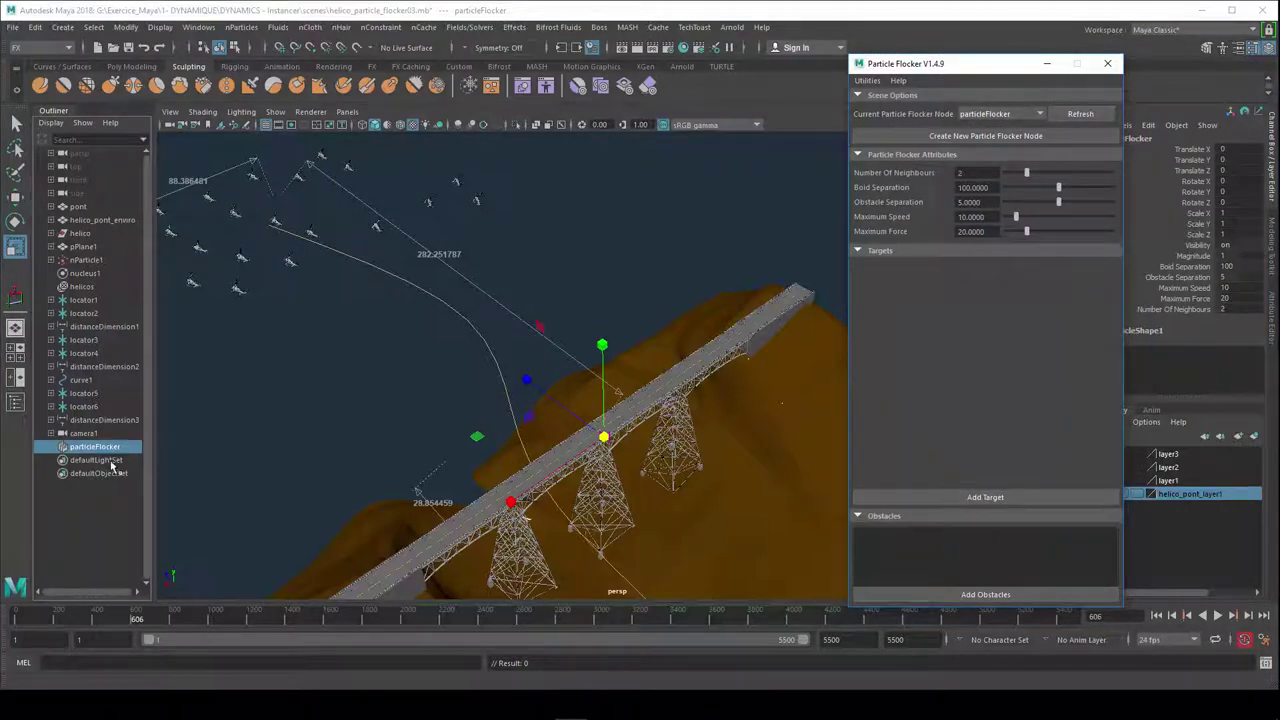
ctrl+click(80, 380)
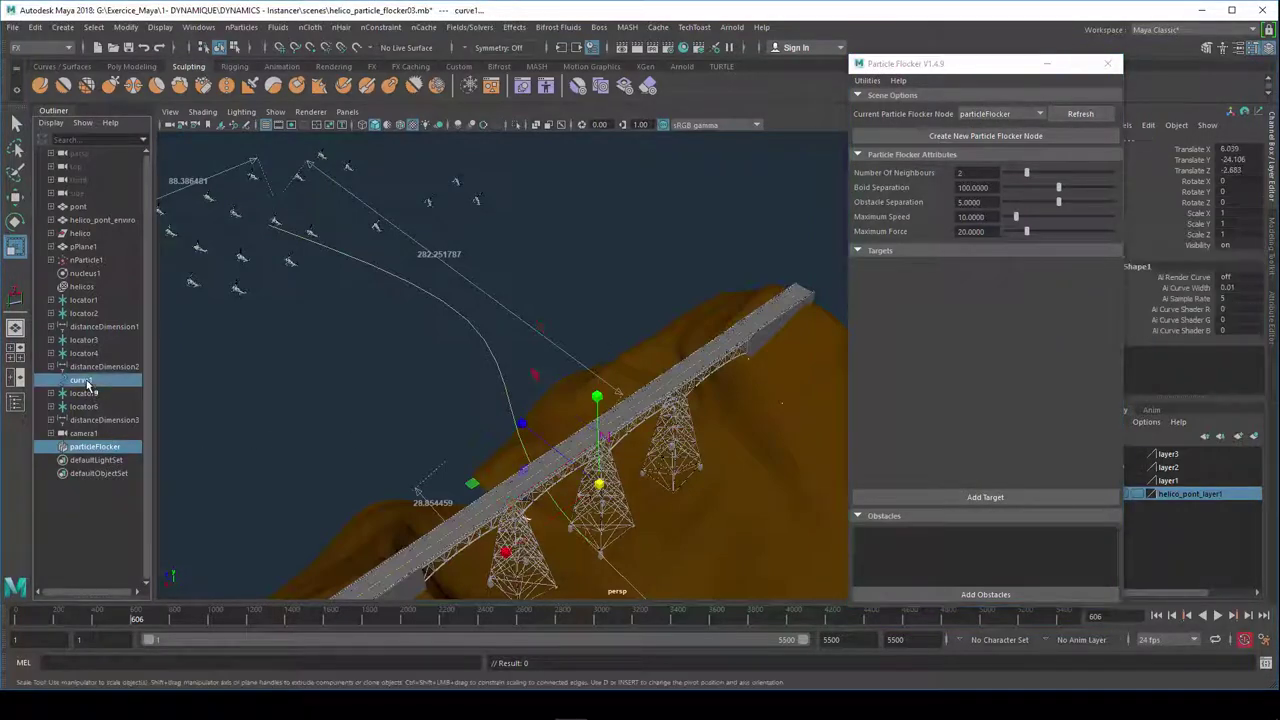
click(985, 497)
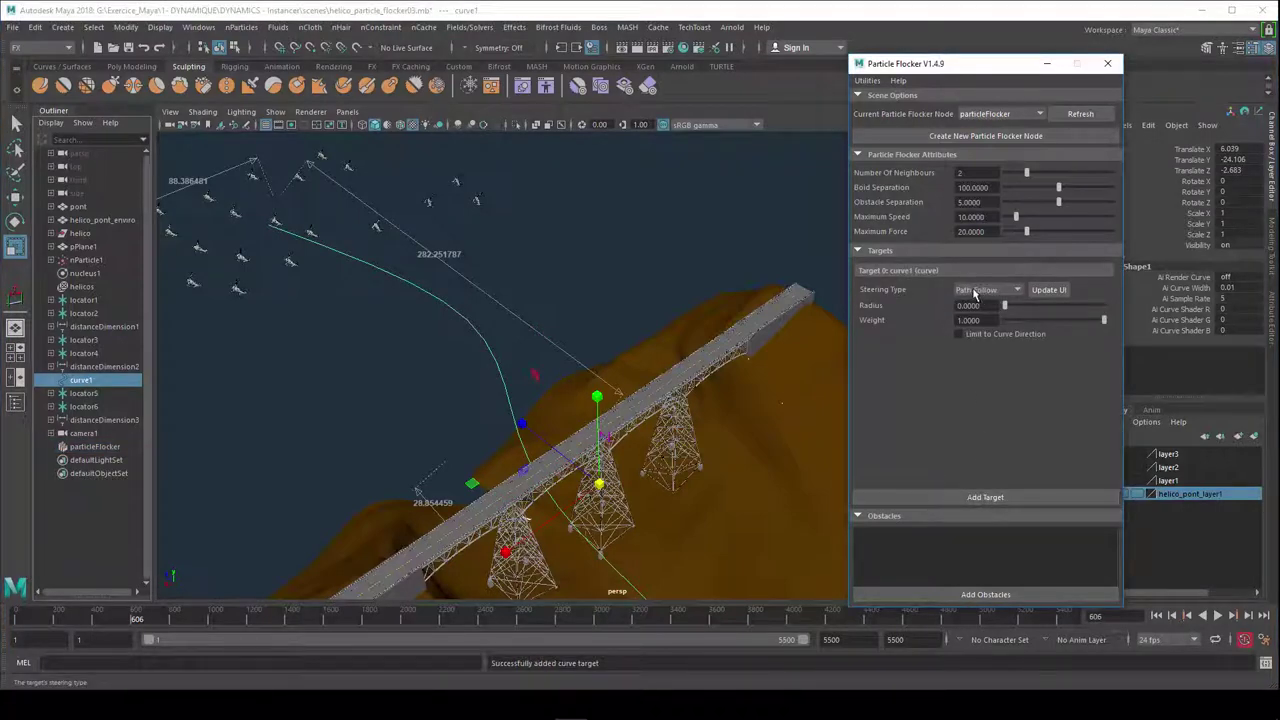
- Replay the flock along curve1 from frame 1, stopping at frame 928 to view the bridge
click(1157, 616)
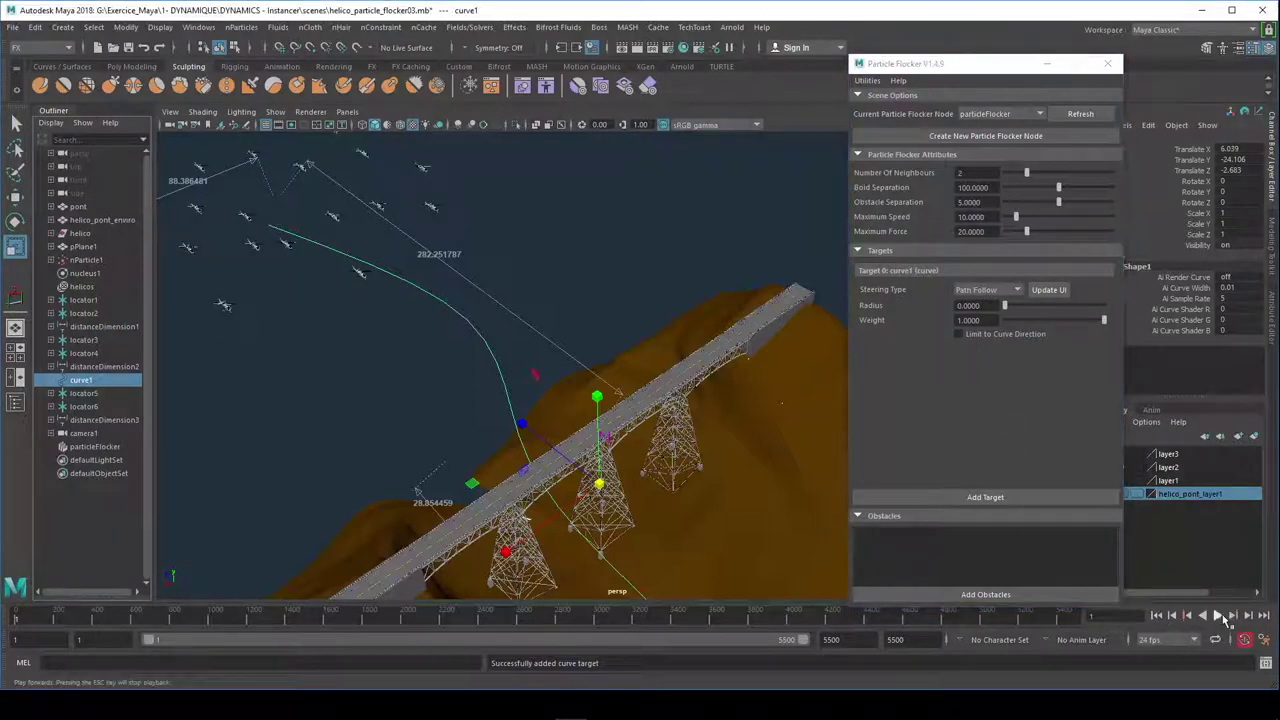
click(1217, 616)
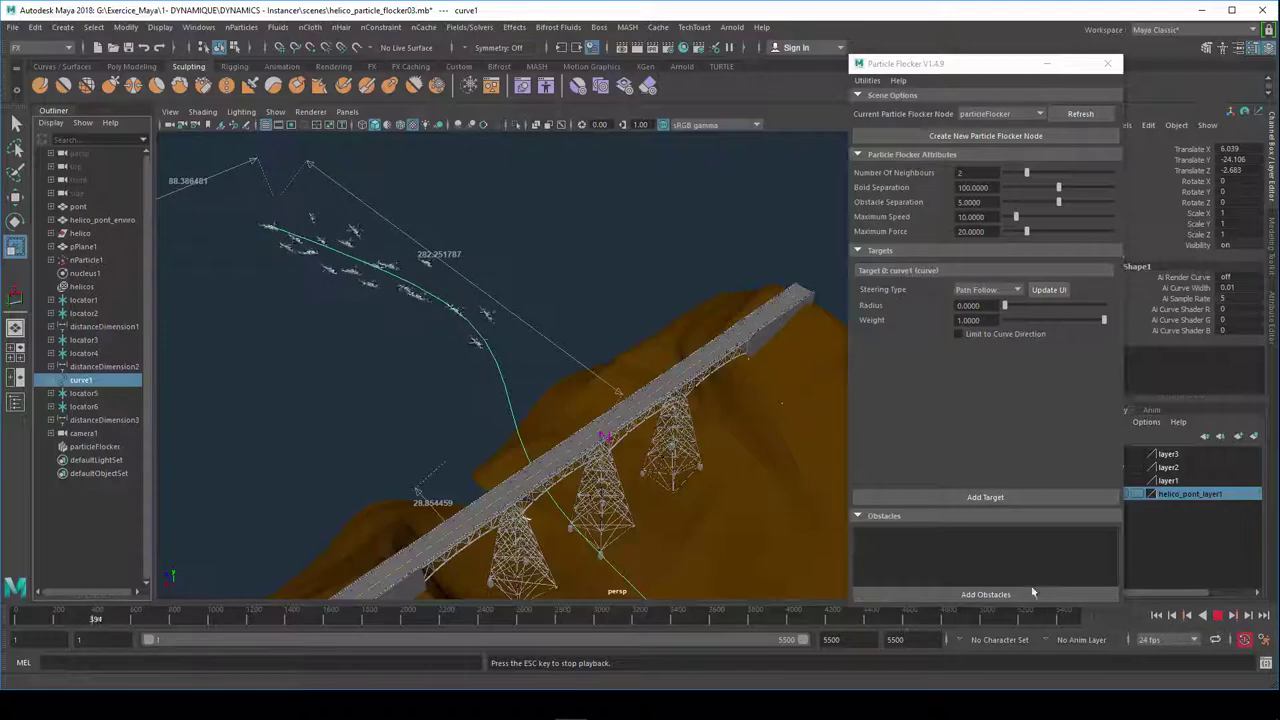
mouse_move(533, 432)
alt+mouse_down()
mouse_move(686, 447)
mouse_move(440, 416)
alt+mouse_up()
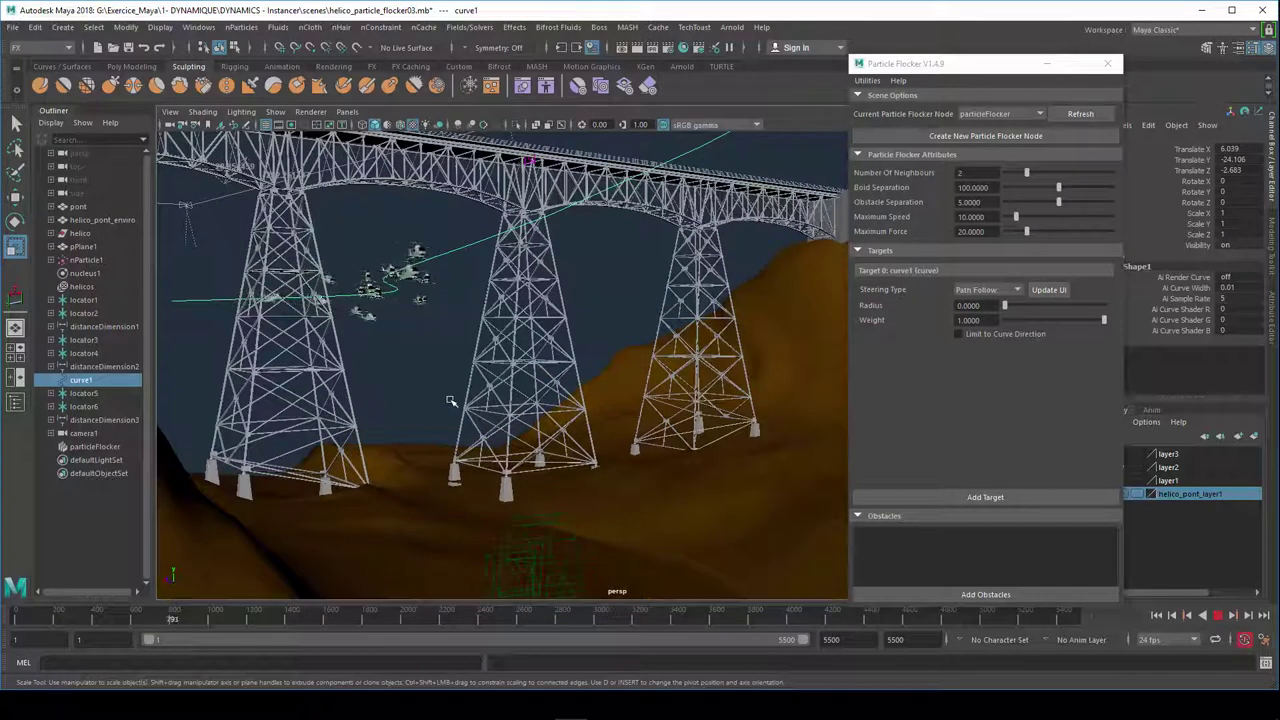
click(1216, 615)
alt+drag(547, 365, 667, 367)
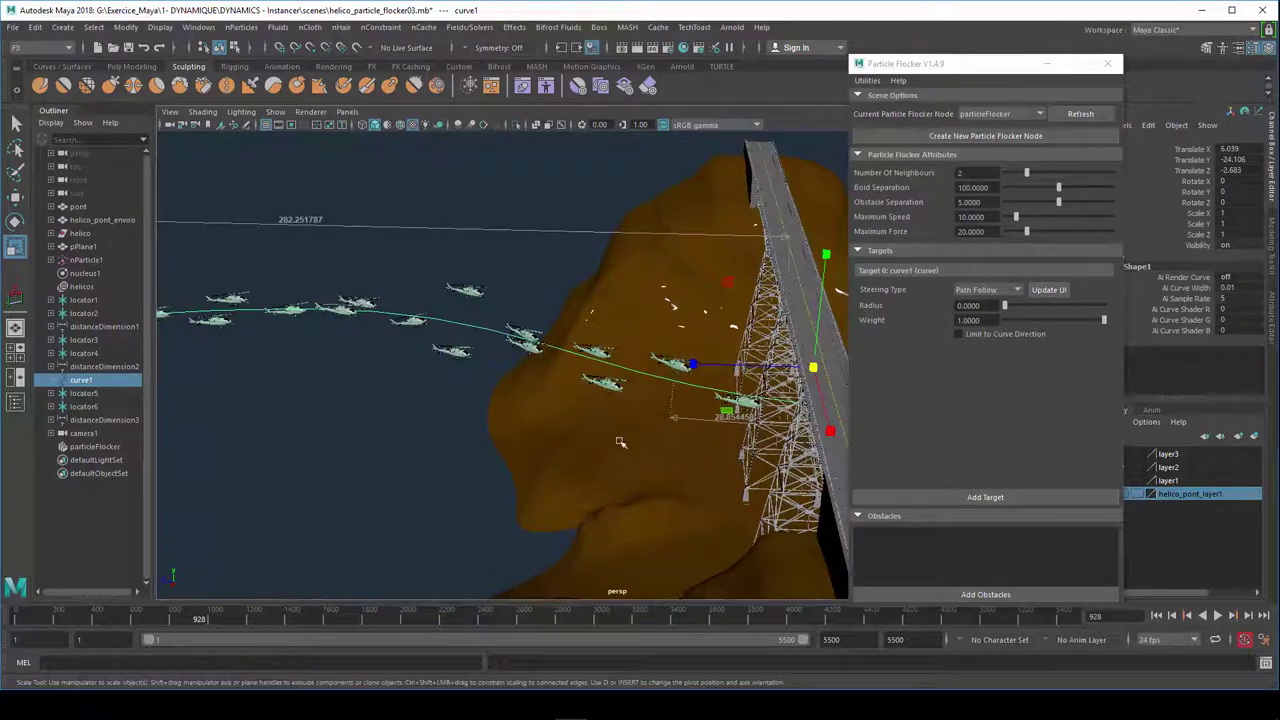
alt+drag(636, 437, 478, 316)
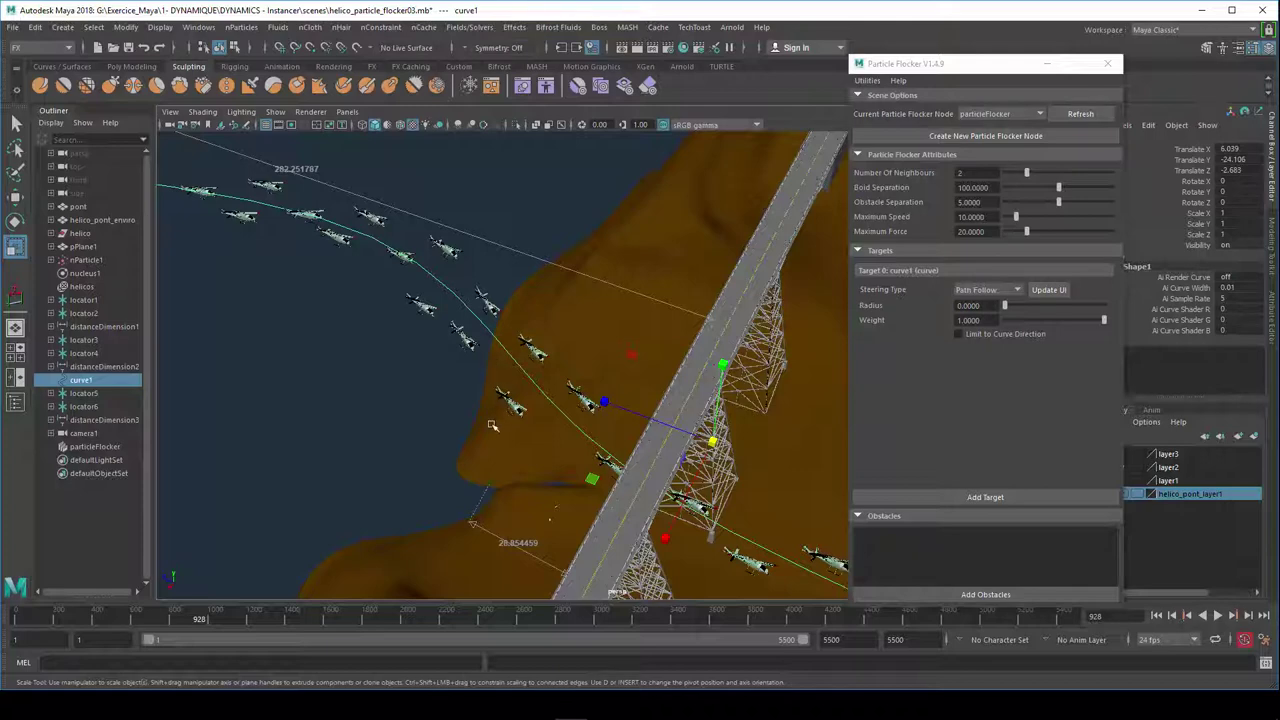
- Add a second position target, PF_target, to the particleFlocker with Flee steering
click(96, 447)
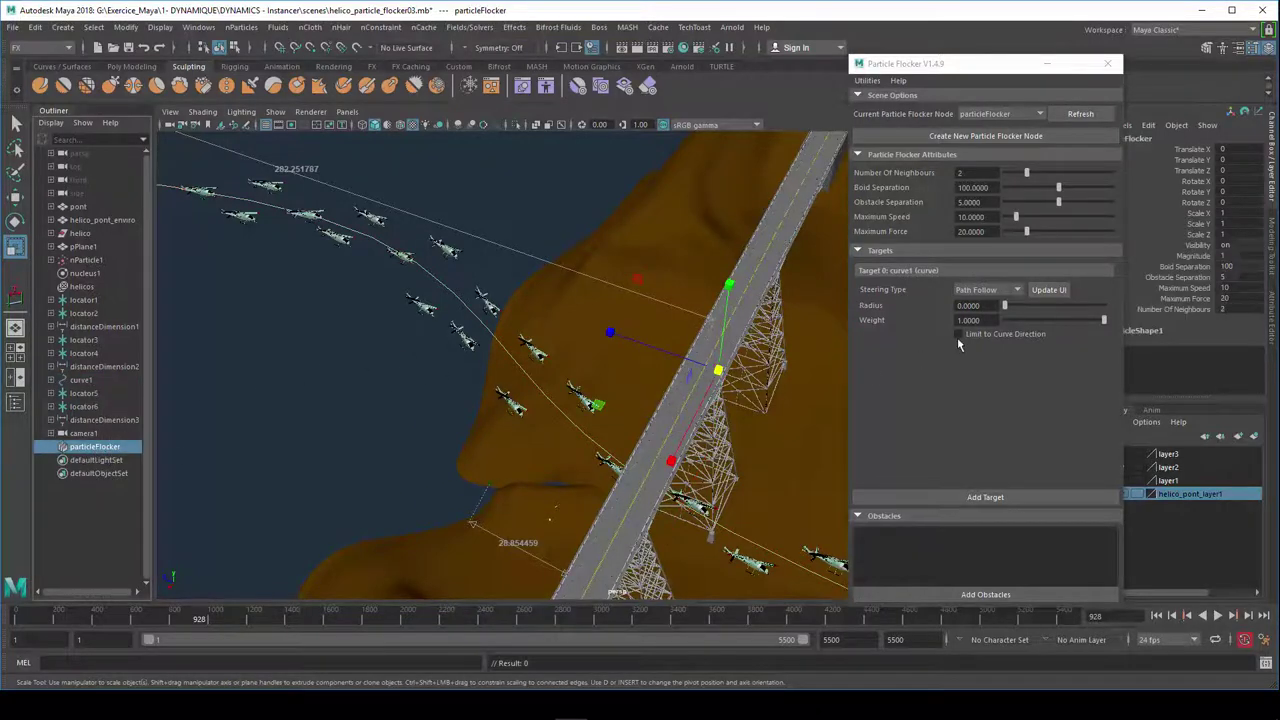
click(958, 498)
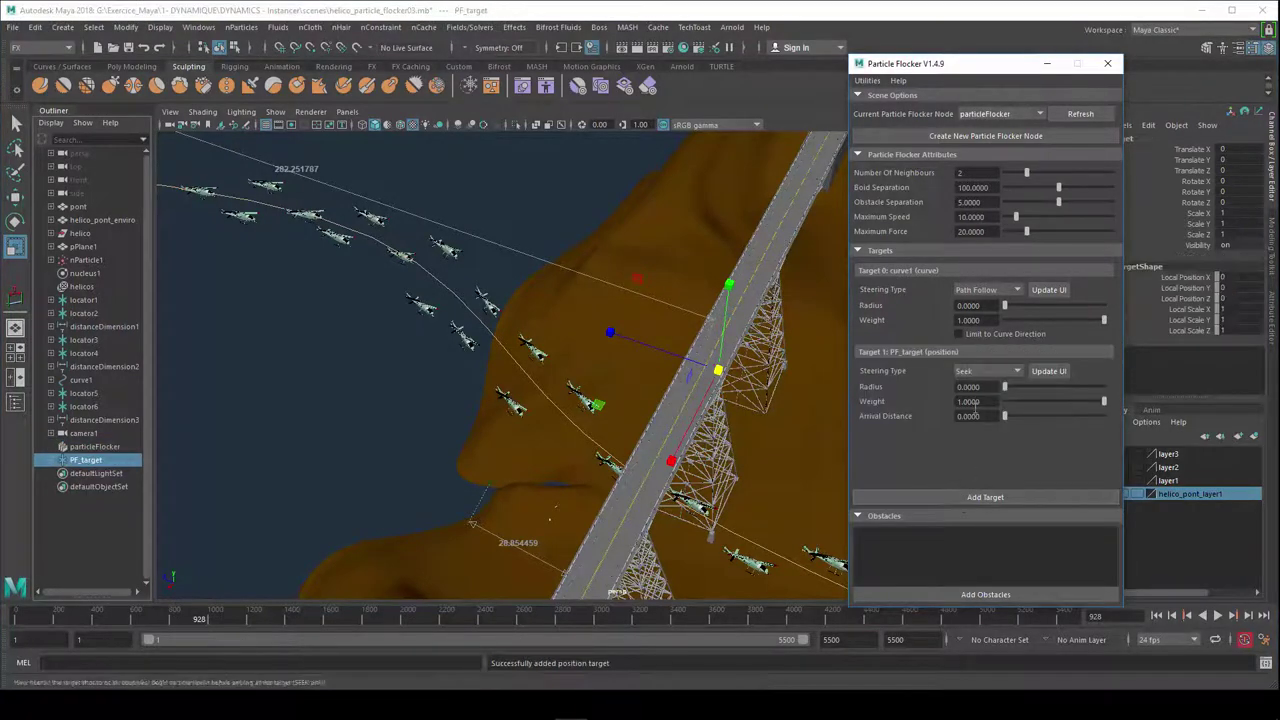
click(985, 371)
click(970, 392)
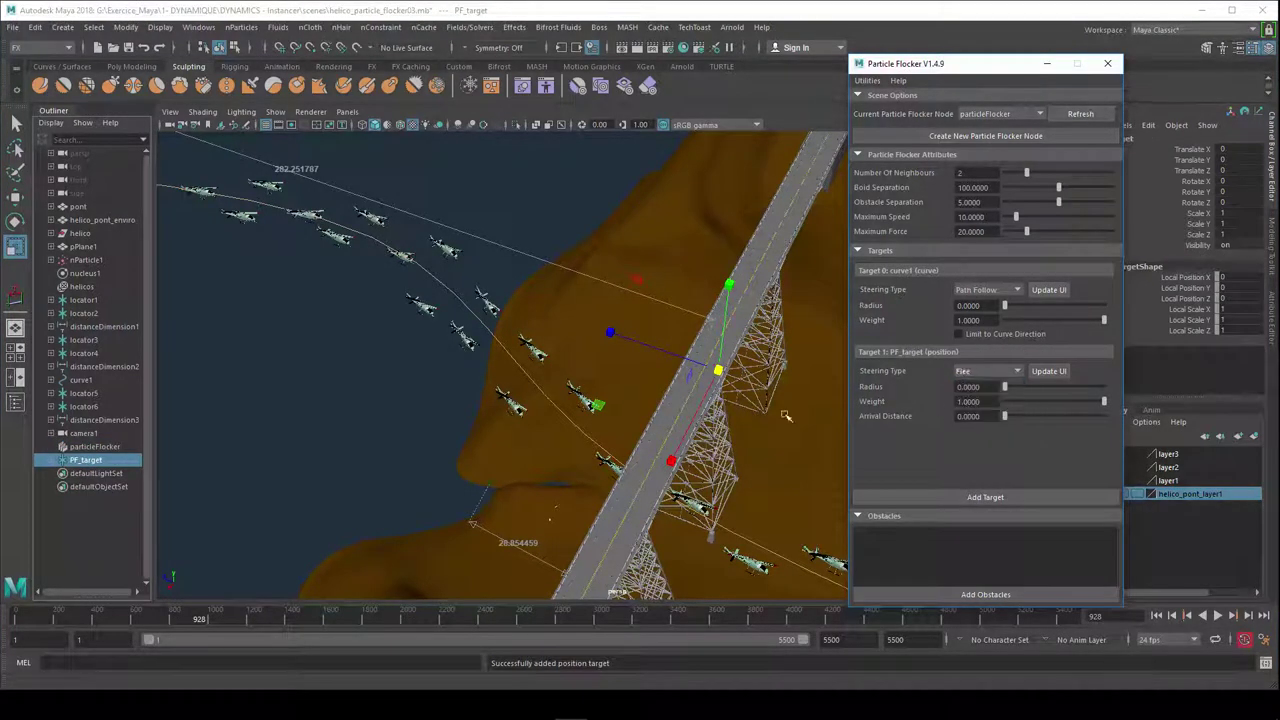
click(793, 121)
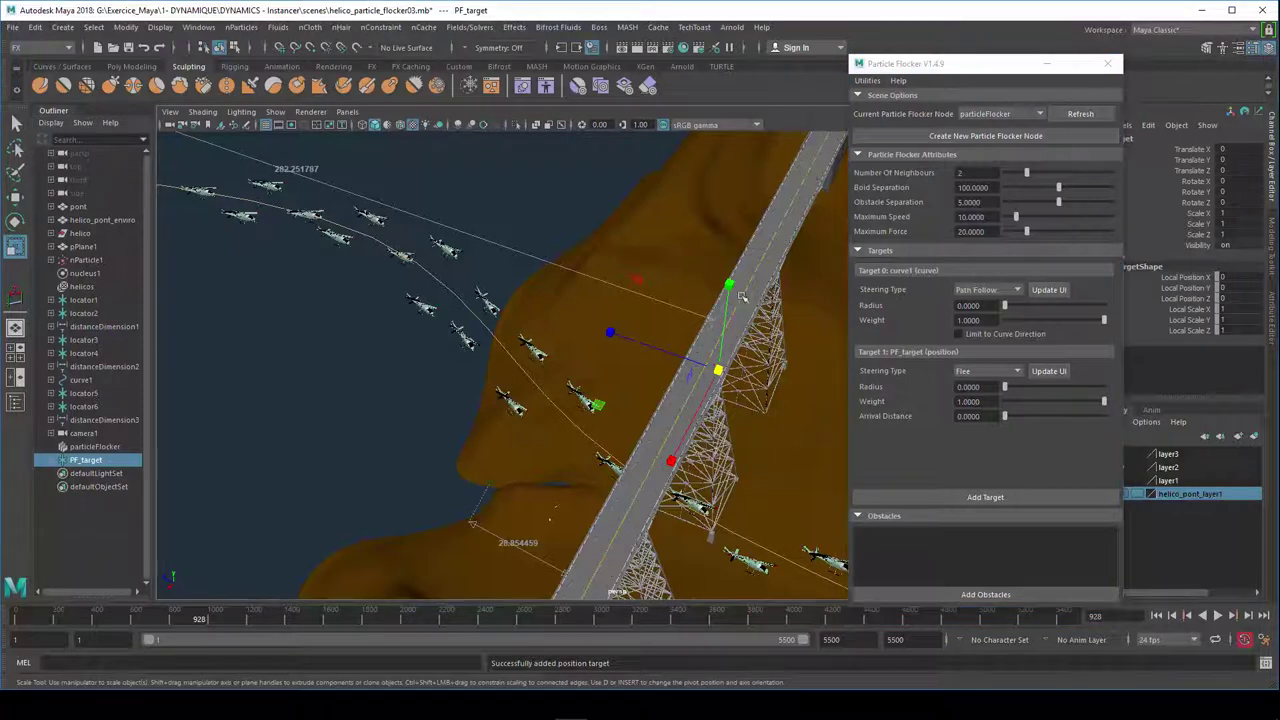
- Position PF_target beside the flight path and set its Radius to 50
key(w)
drag(706, 401, 690, 418)
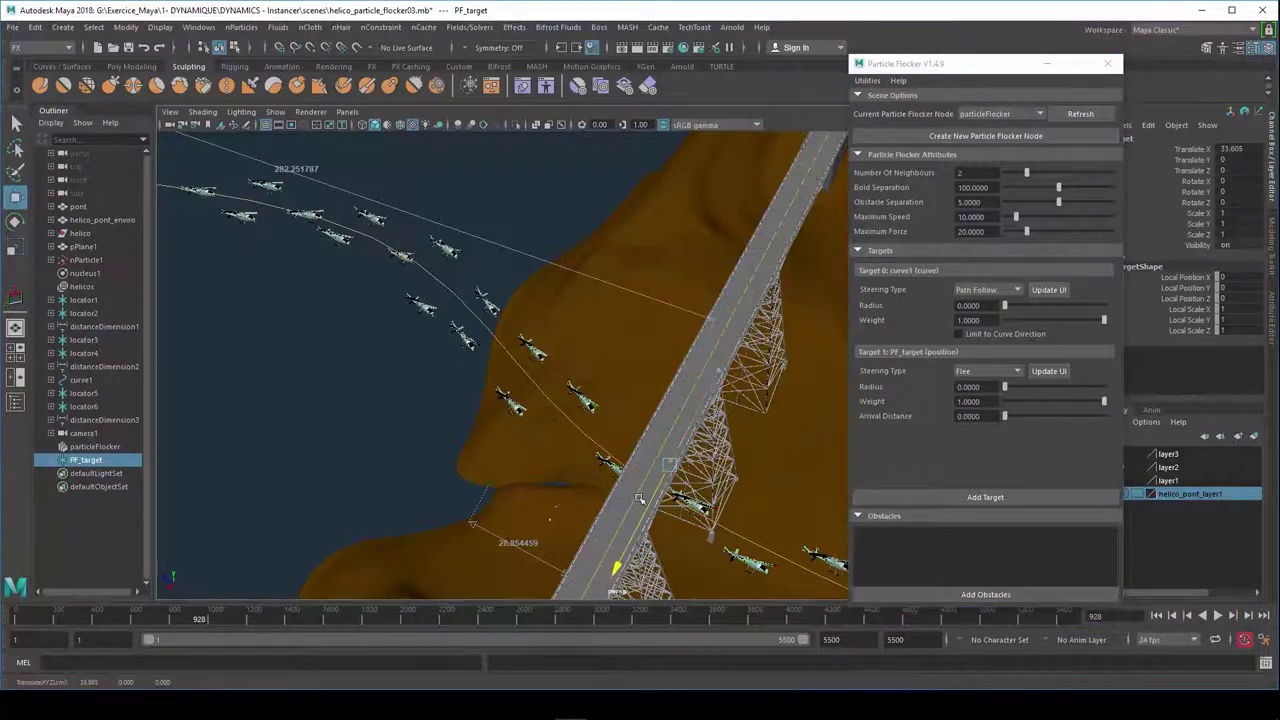
mouse_move(632, 455)
mouse_down()
mouse_move(543, 428)
mouse_move(614, 250)
mouse_up()
drag(621, 150, 624, 196)
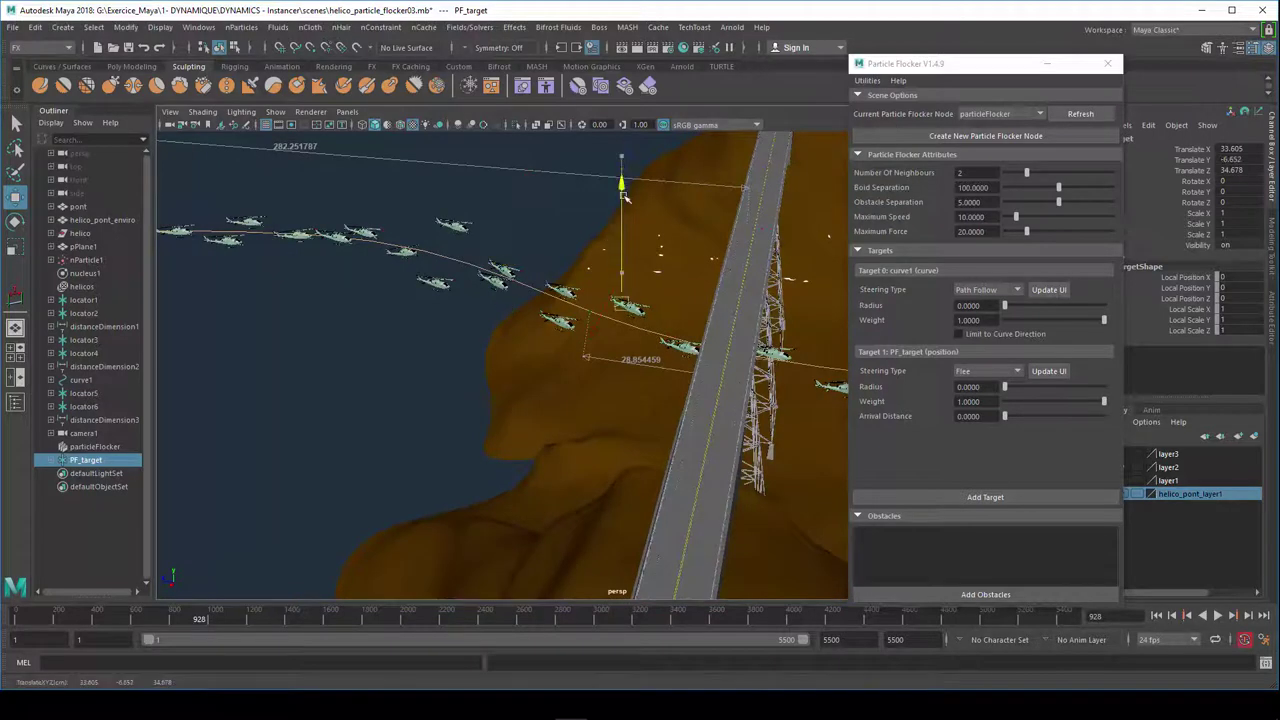
mouse_move(660, 315)
alt+mouse_down()
mouse_move(629, 492)
mouse_move(507, 479)
alt+mouse_up()
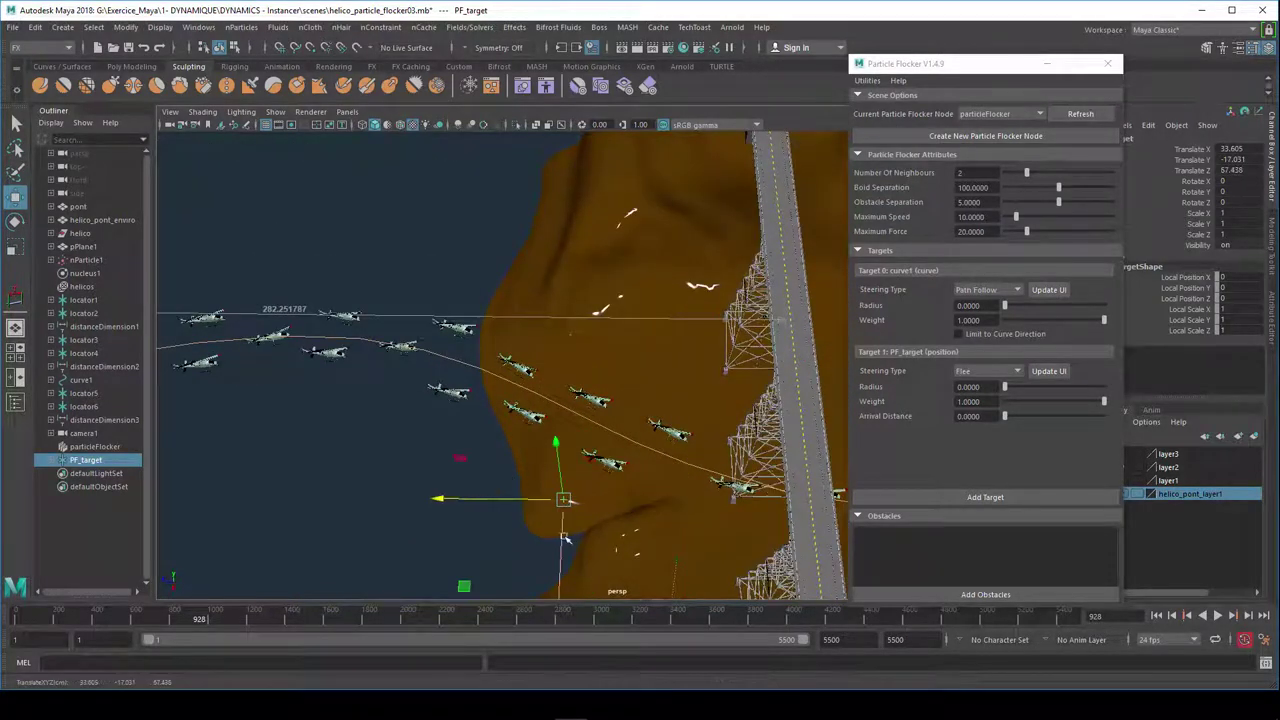
double_click(970, 387)
text(50.0000)
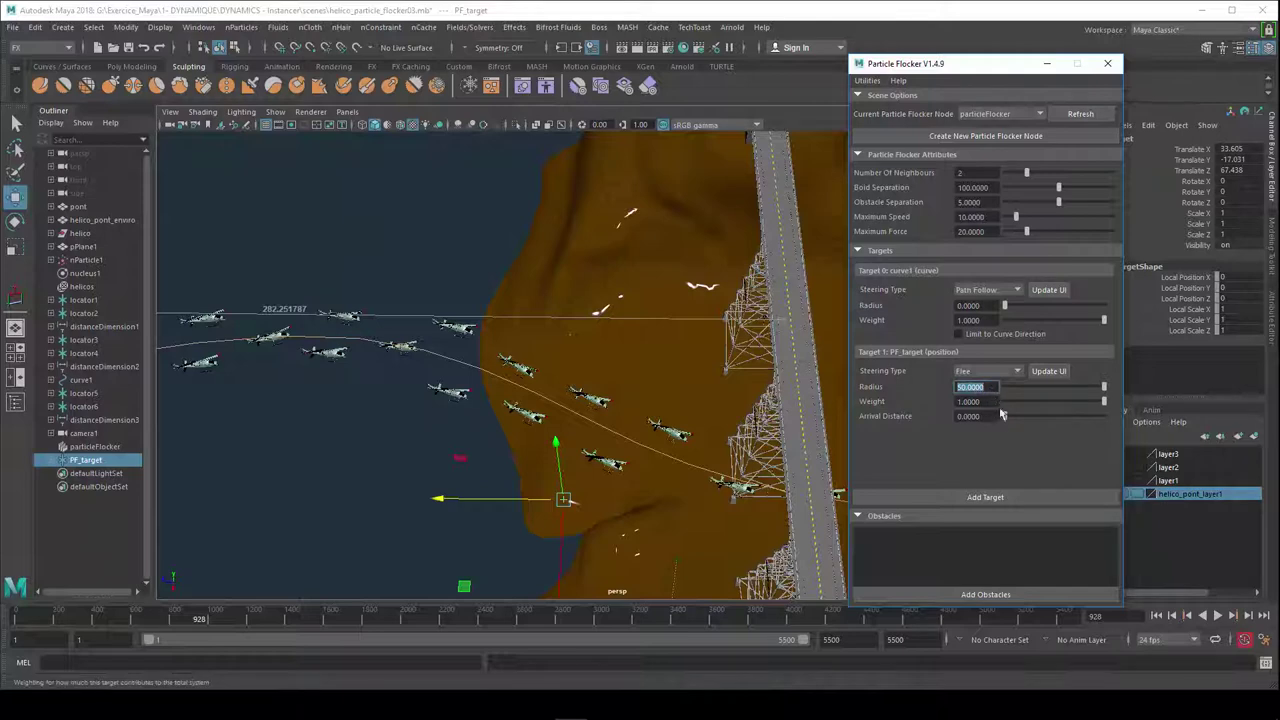
click(1048, 371)
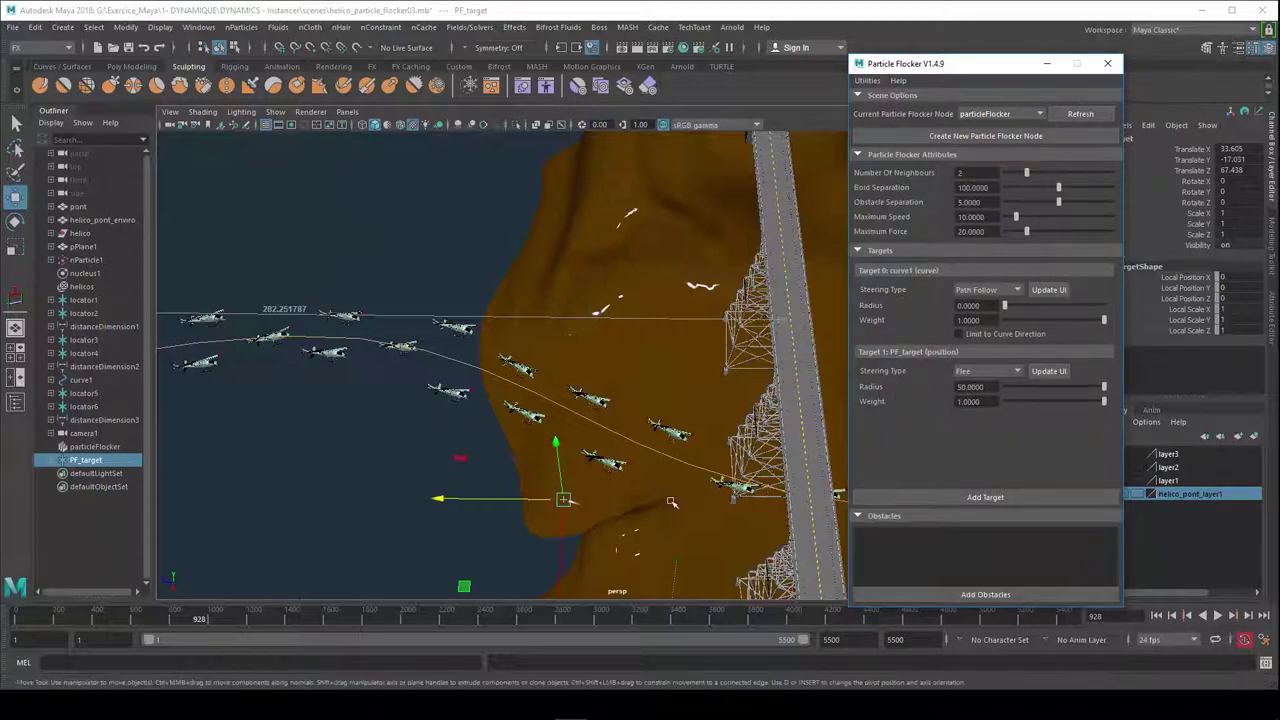
- Play the simulation and orbit around the bridge to watch the helicopters react to PF_target
alt+drag(603, 517, 566, 516)
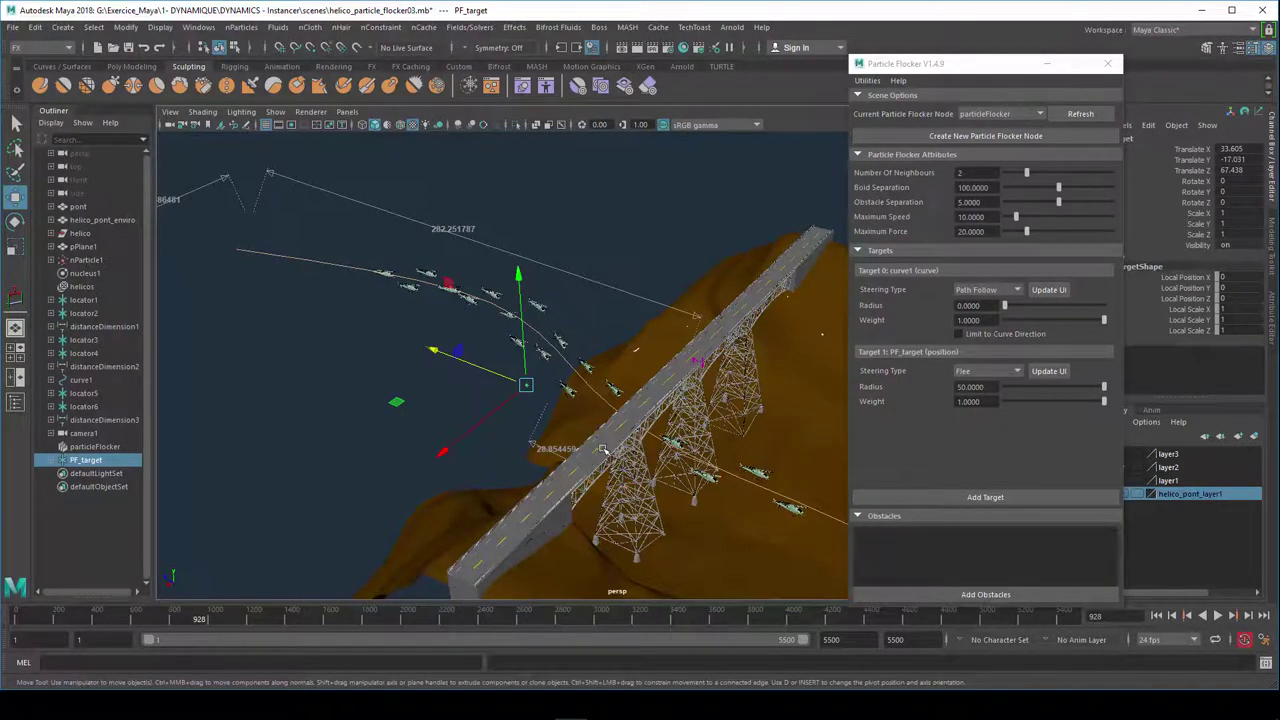
alt+drag(603, 450, 423, 455)
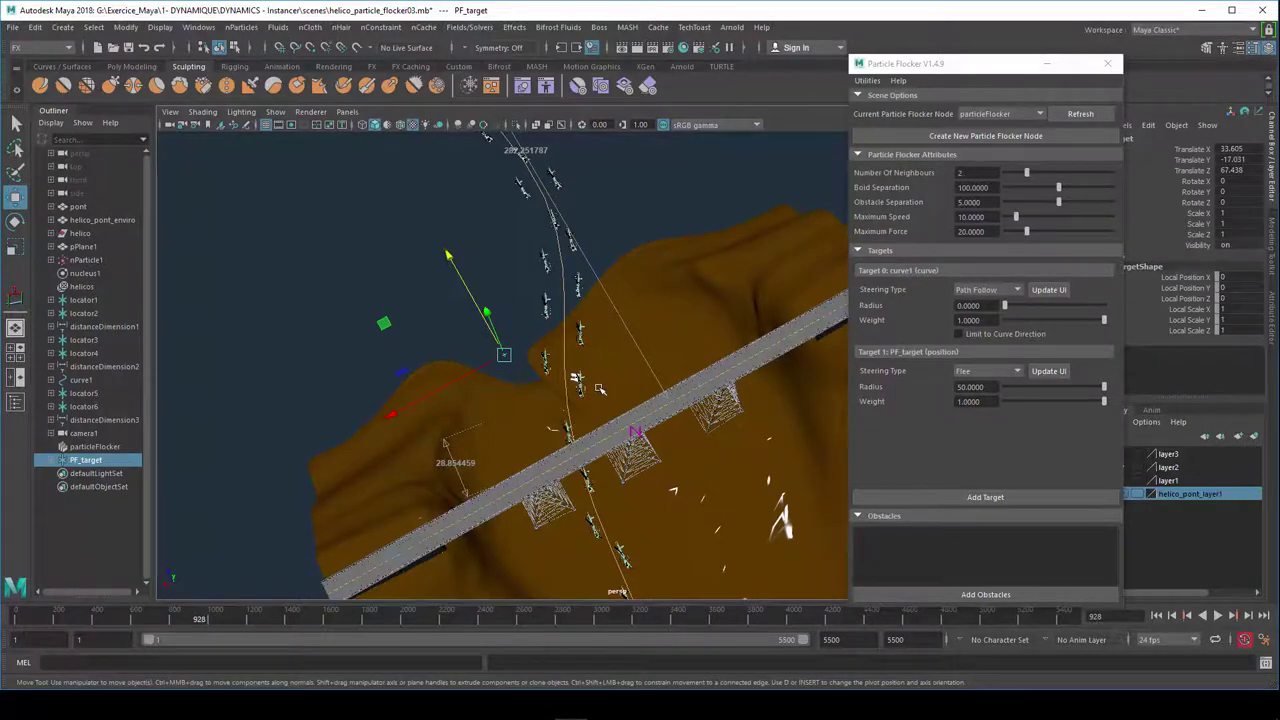
alt+drag(600, 390, 740, 400)
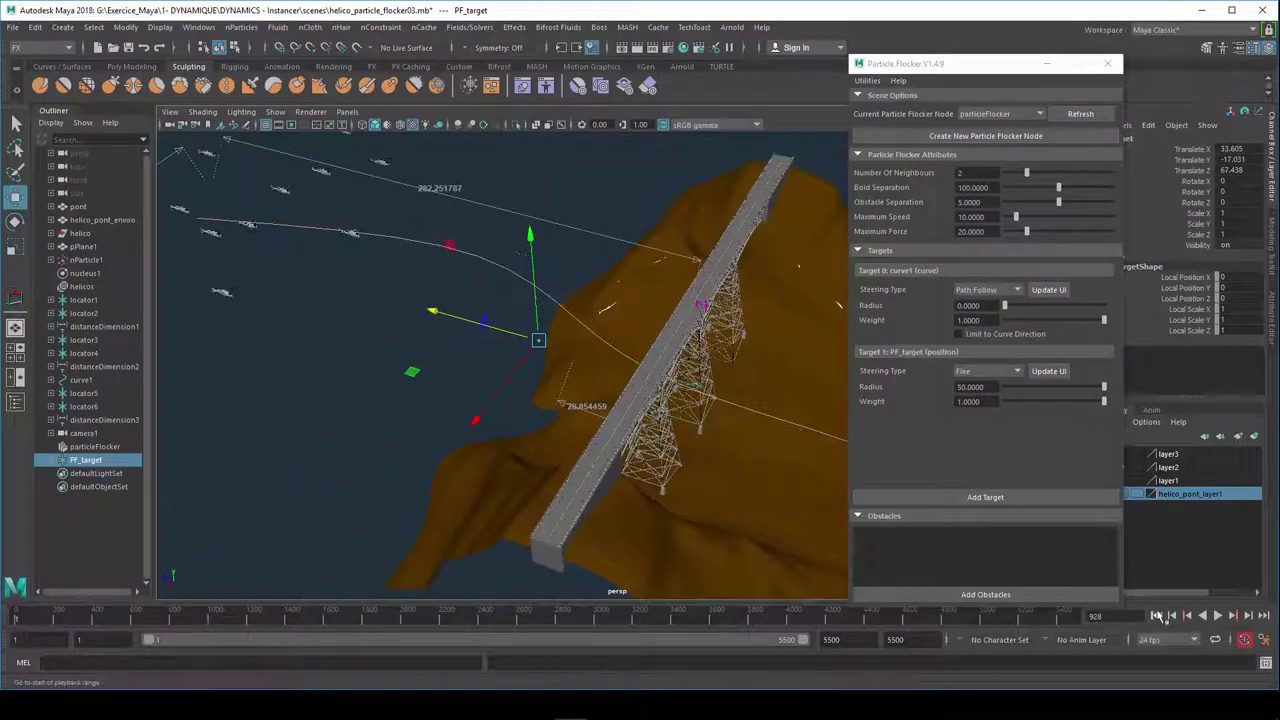
click(1218, 620)
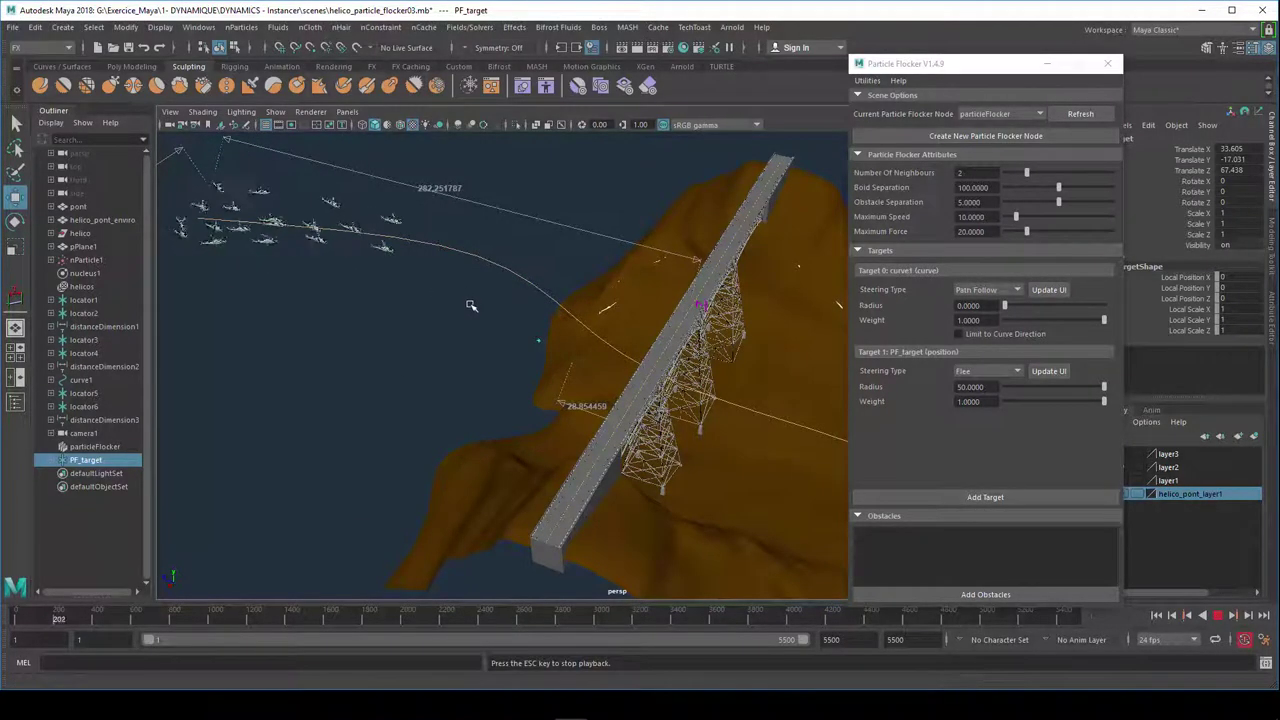
alt+drag(473, 296, 521, 298)
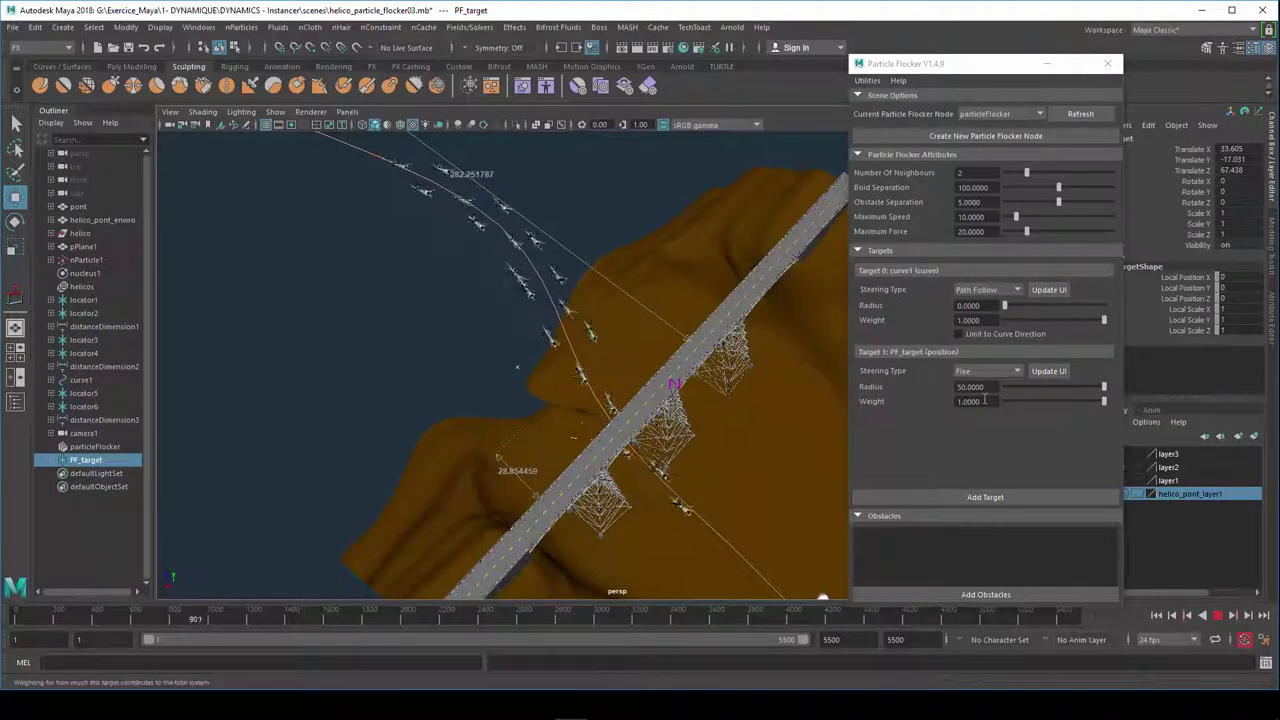
- Set Target 1 Radius to 100 and orbit to a side-on view of the towers
drag(988, 388, 920, 388)
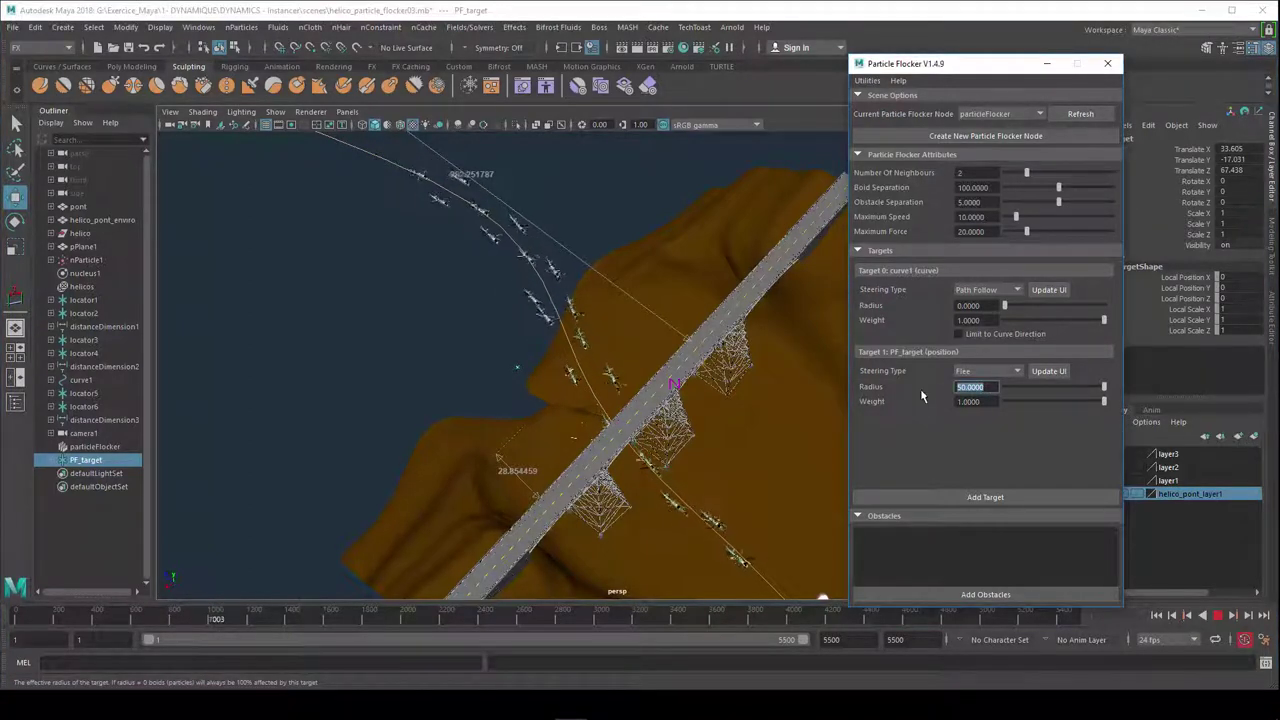
text(100)
key(Return)
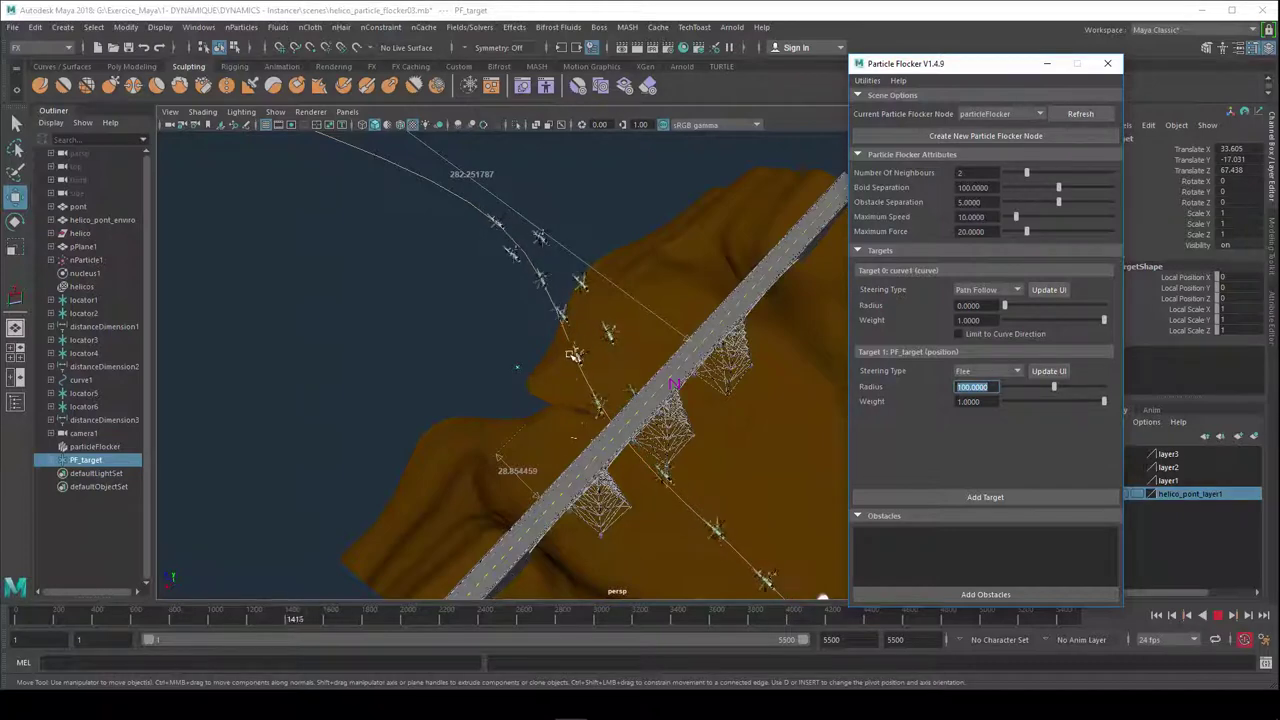
mouse_move(632, 397)
alt+mouse_down()
mouse_move(405, 575)
mouse_move(163, 551)
mouse_move(543, 580)
mouse_move(594, 320)
mouse_move(453, 320)
alt+mouse_up()
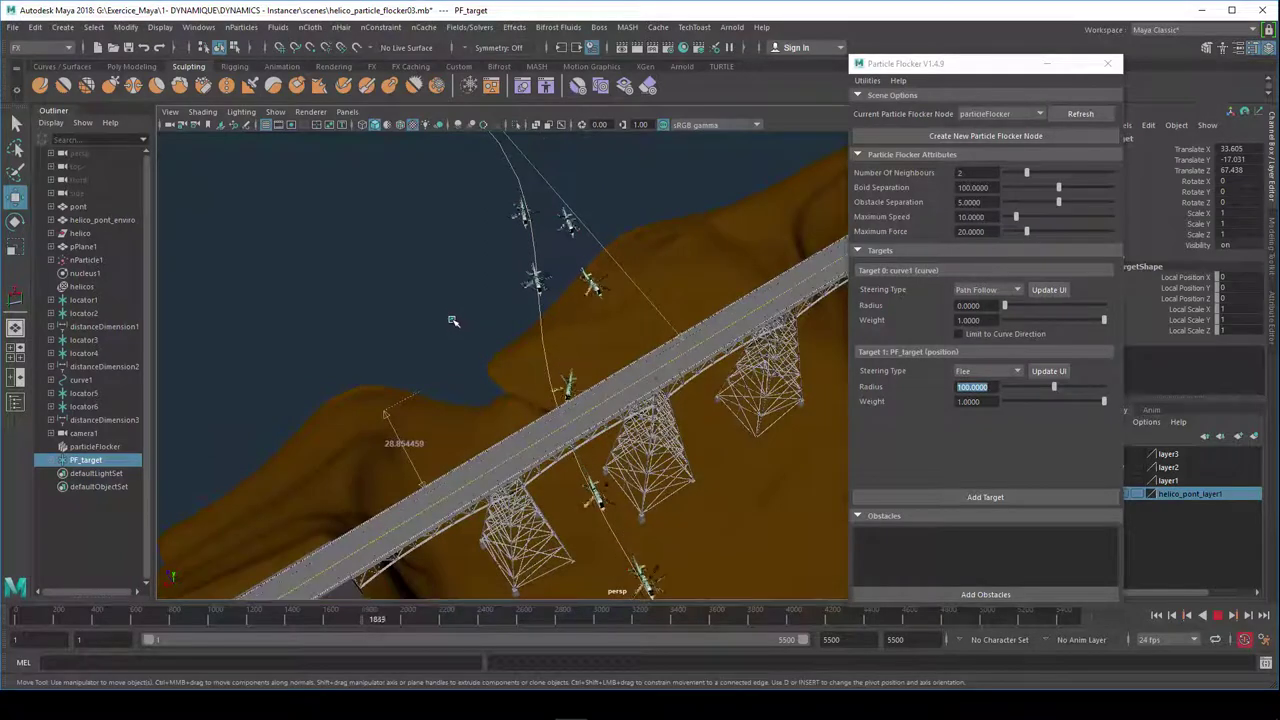
- Stop playback and reposition PF_target along X and Z near the flight path
click(1222, 614)
drag(413, 341, 440, 339)
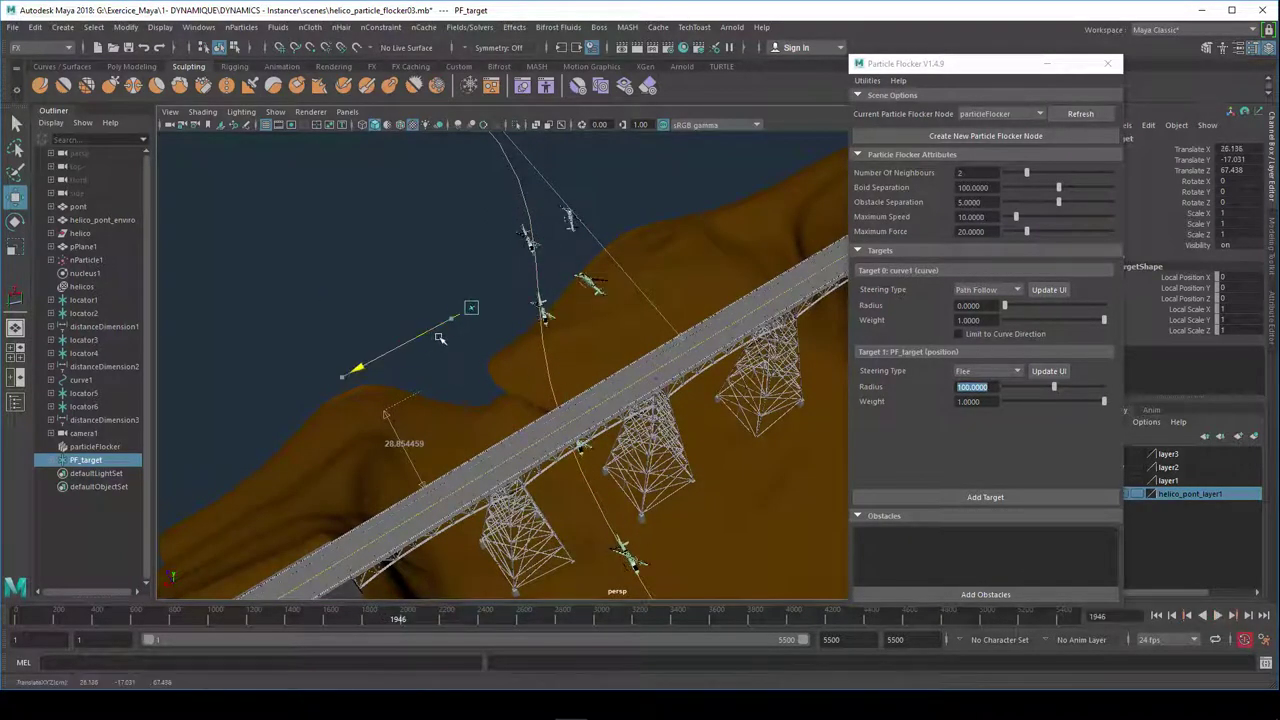
mouse_move(457, 296)
mouse_down()
mouse_move(434, 256)
mouse_move(487, 327)
mouse_up()
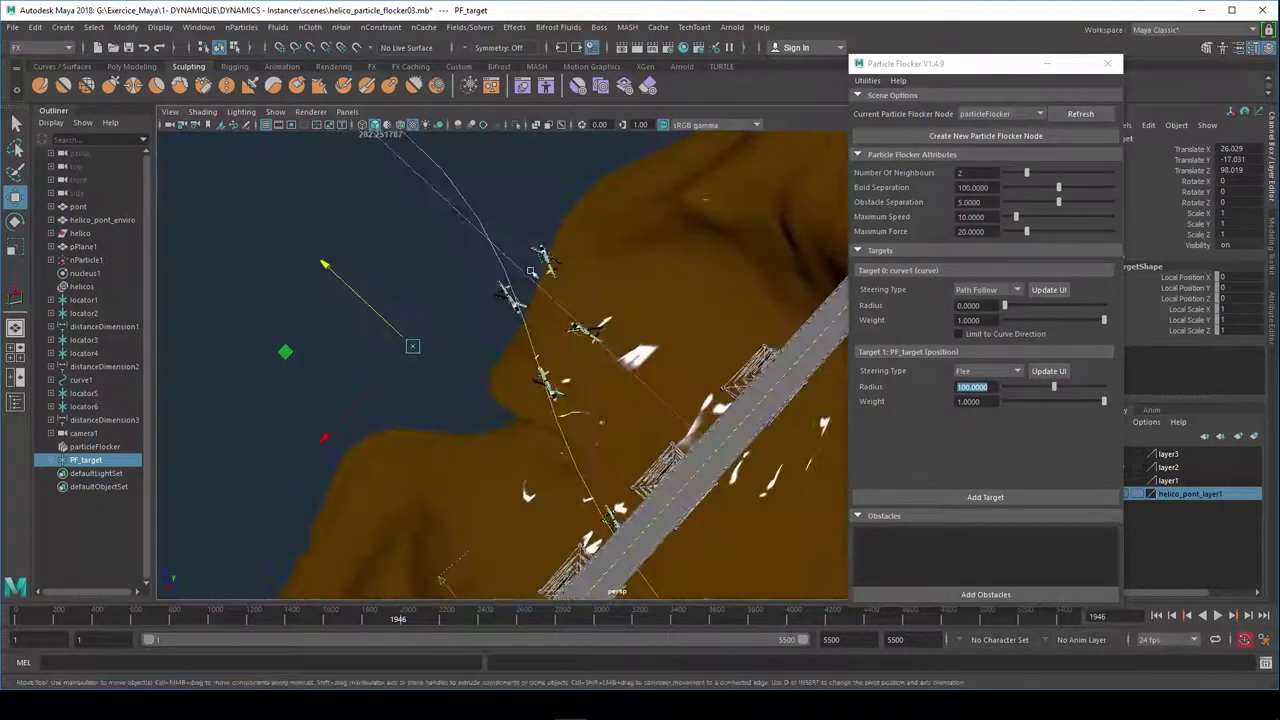
mouse_move(535, 331)
alt+mouse_down()
mouse_move(455, 238)
mouse_move(420, 140)
alt+mouse_up()
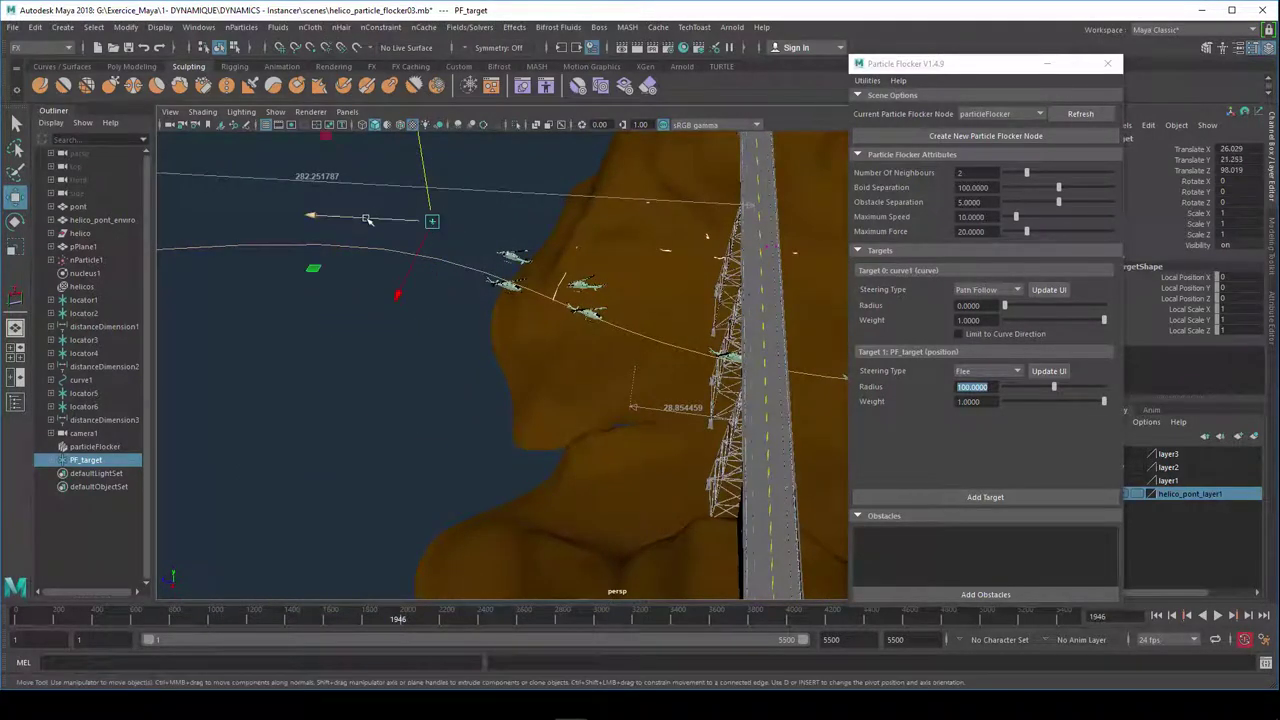
drag(371, 219, 395, 224)
alt+drag(558, 353, 520, 330)
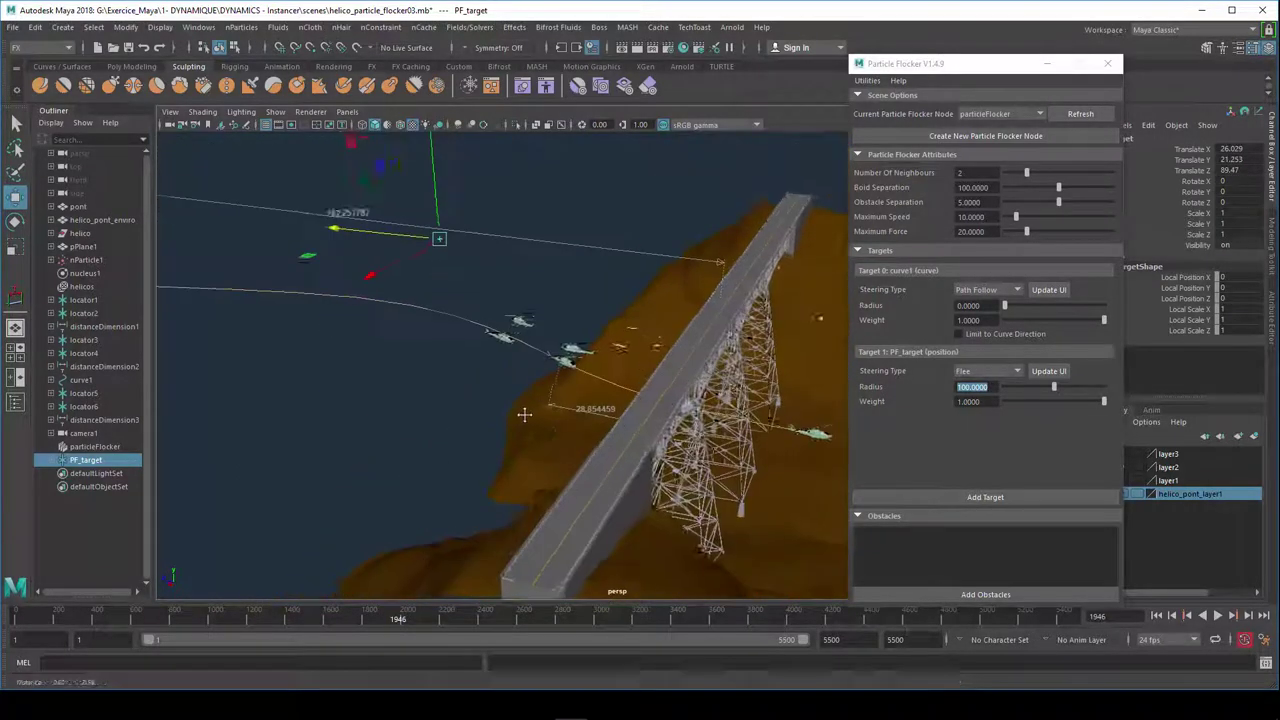
- Replay the flock from the start, orbiting to face the bridge towers head-on
click(1156, 616)
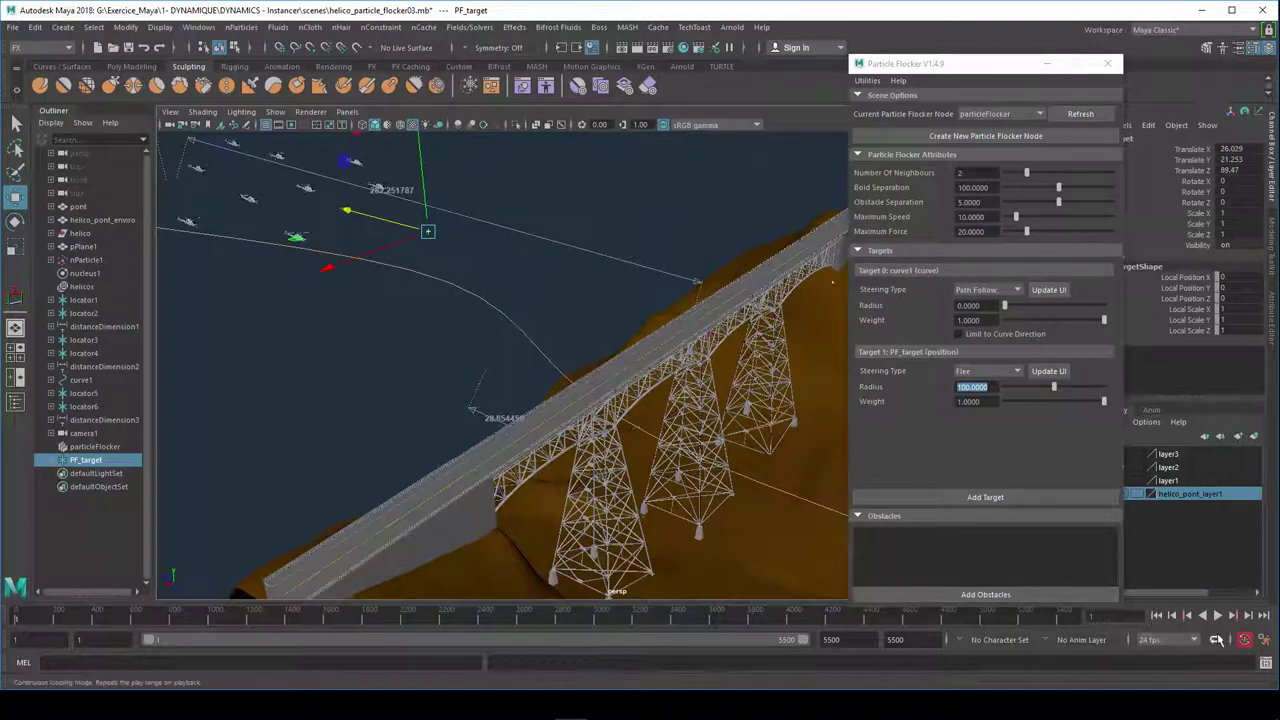
click(1217, 615)
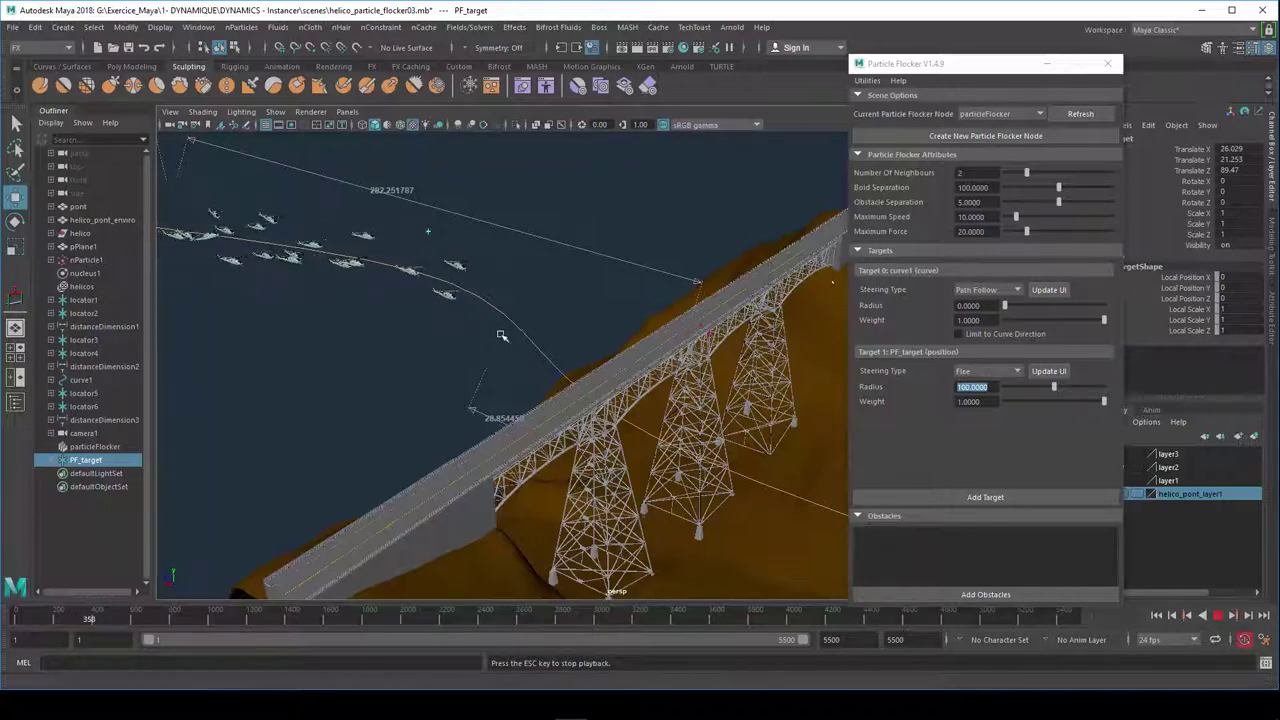
alt+drag(500, 326, 577, 330)
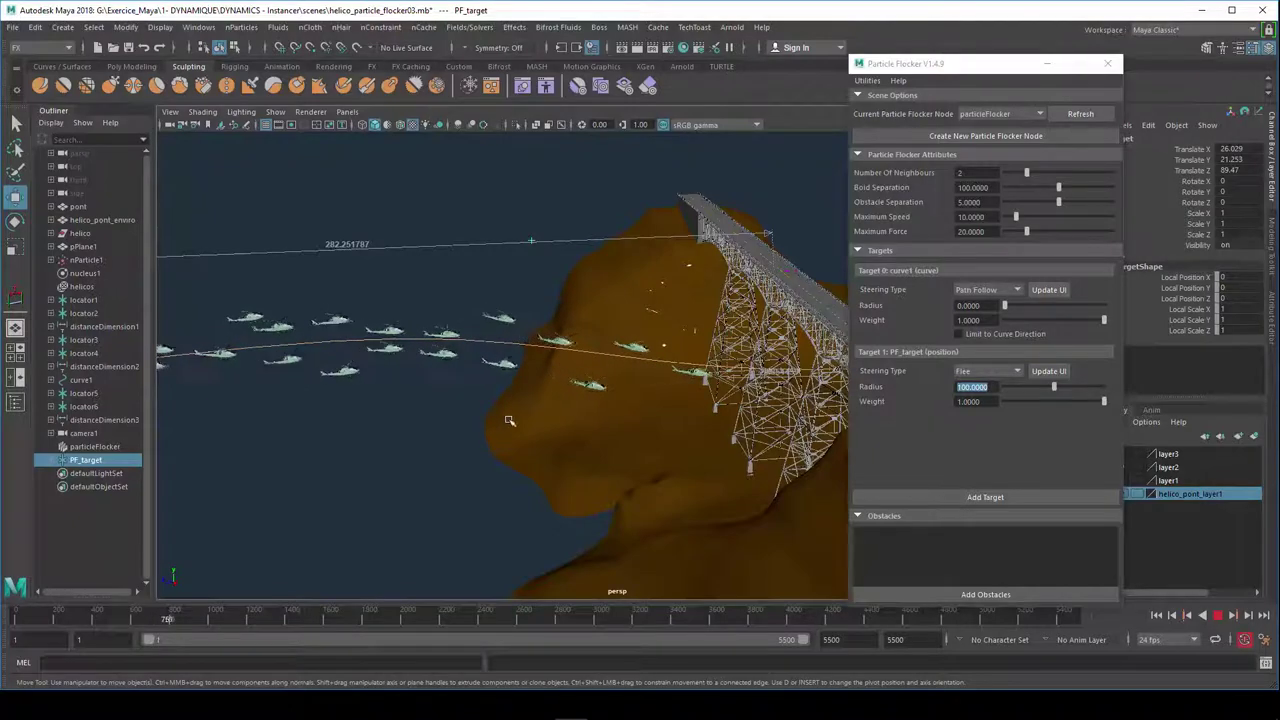
mouse_move(489, 413)
alt+mouse_down()
mouse_move(490, 426)
mouse_move(463, 429)
alt+mouse_up()
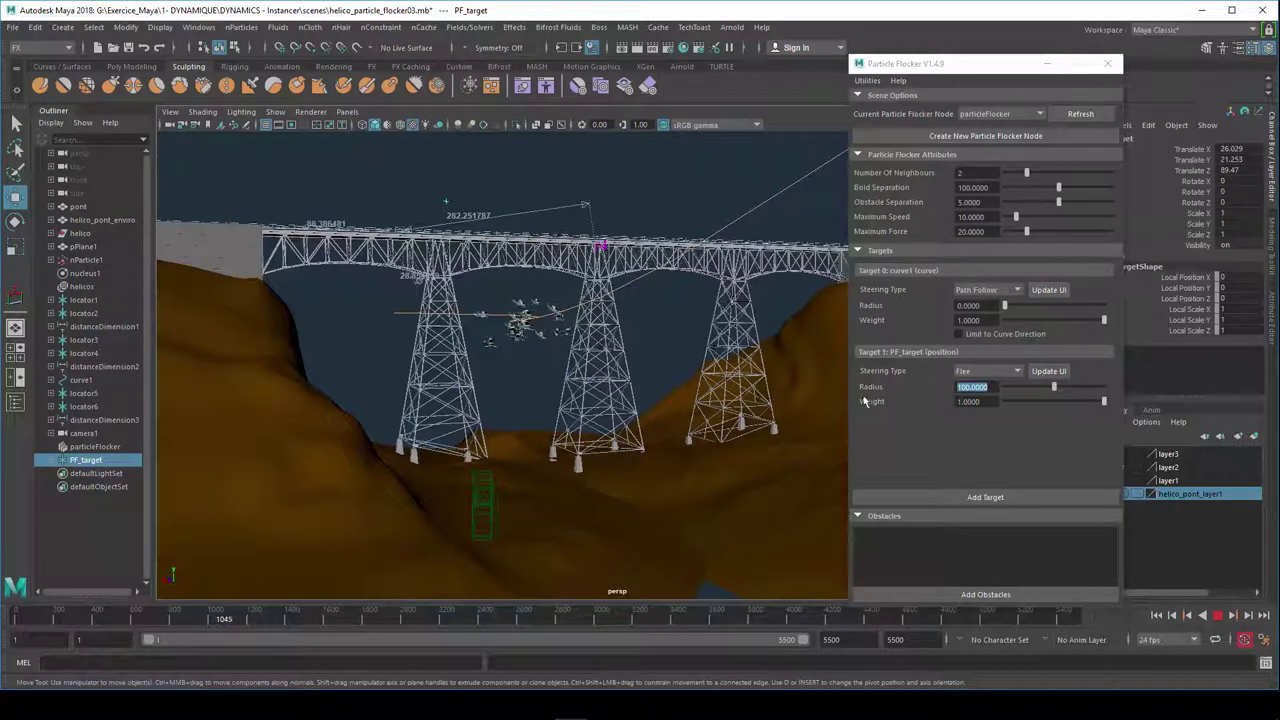
- Lower PF_target's weight to about 0.47, watch the flock from several angles, then stop playback
click(1051, 401)
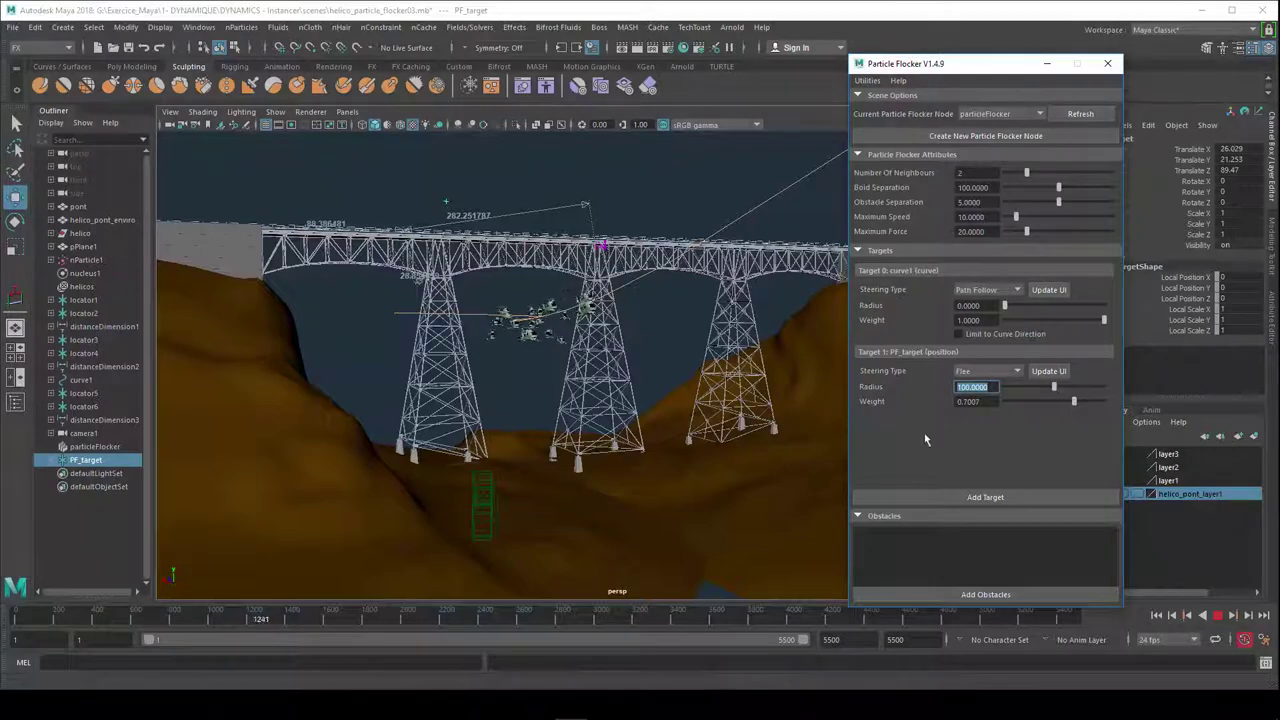
alt+drag(617, 401, 615, 417)
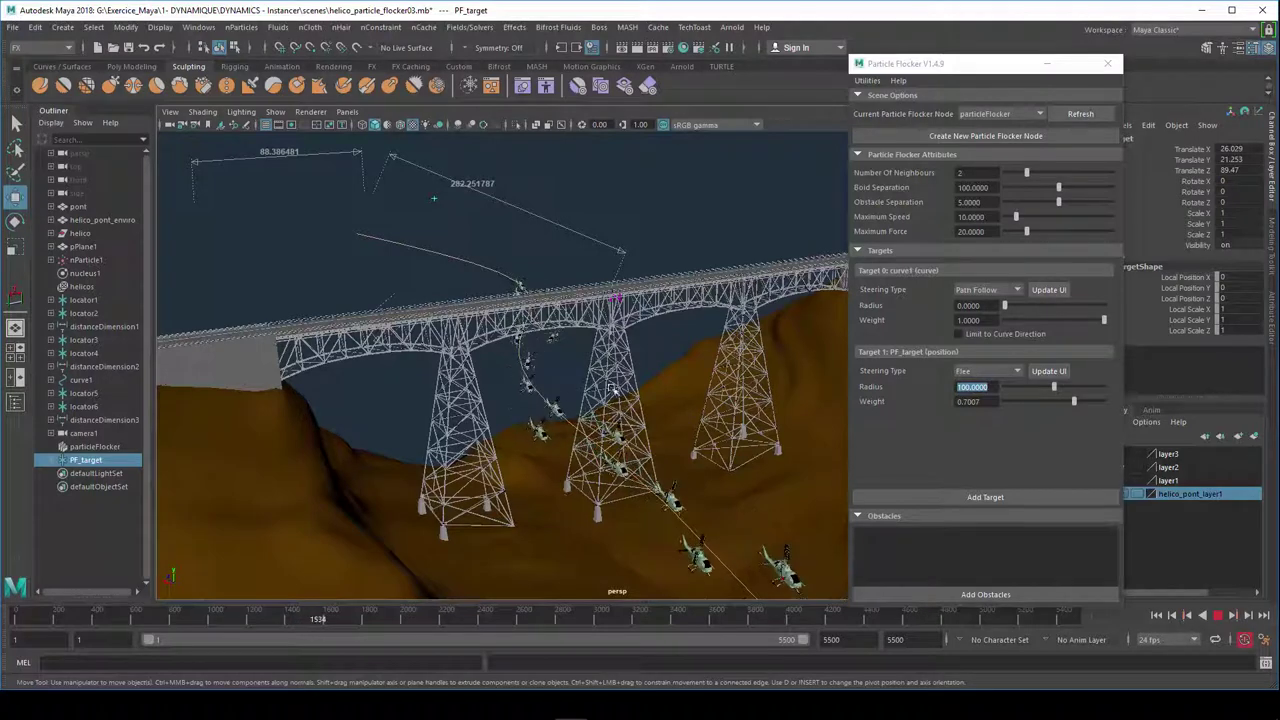
alt+drag(614, 417, 619, 381)
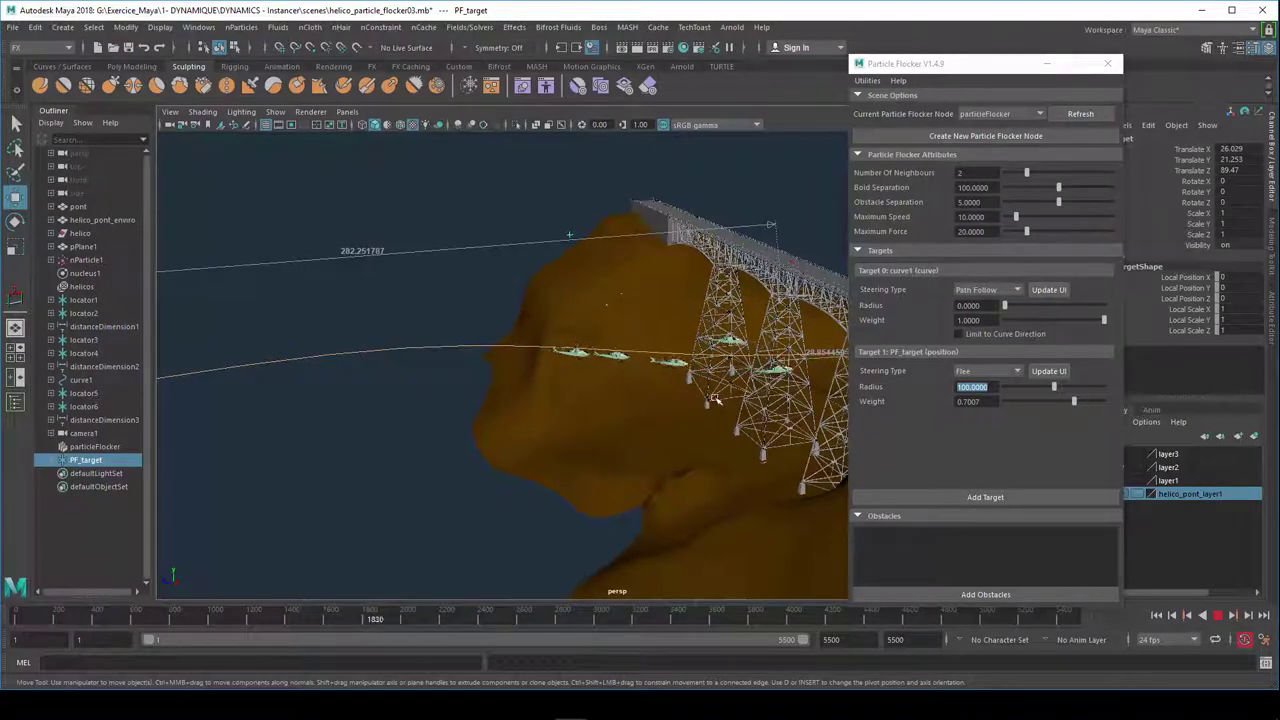
alt+drag(761, 419, 603, 405)
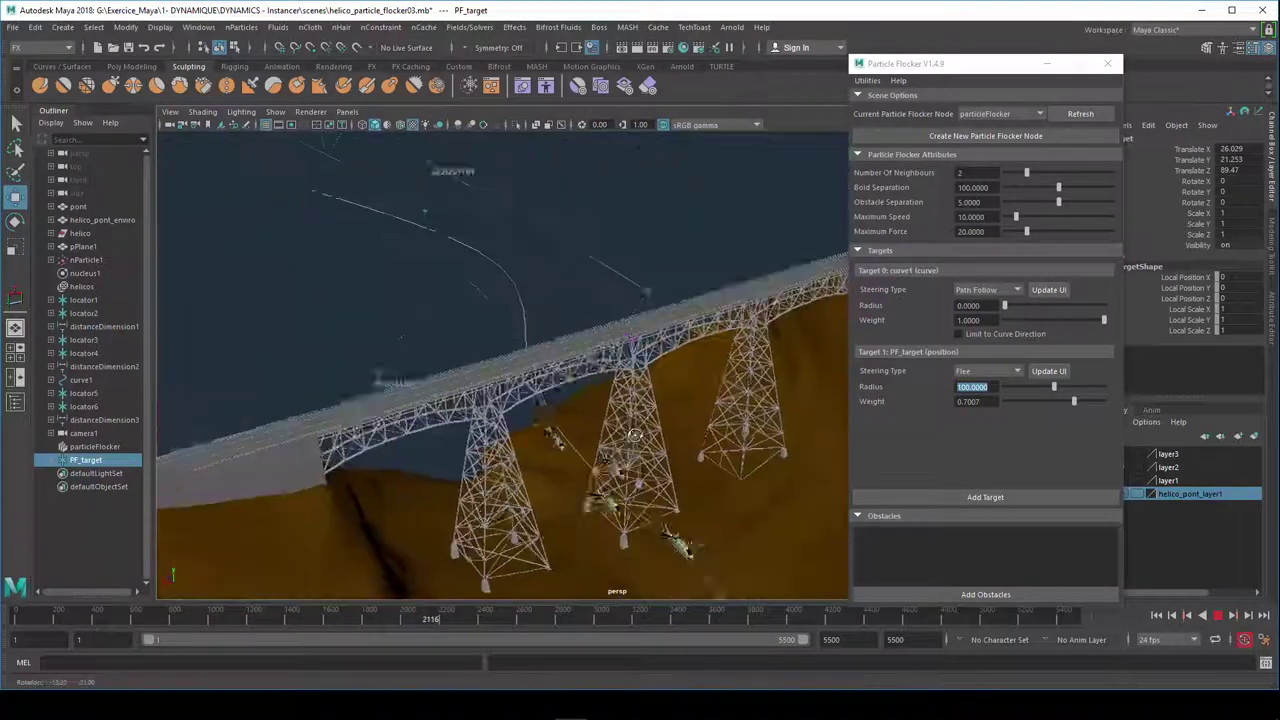
alt+drag(640, 420, 690, 430)
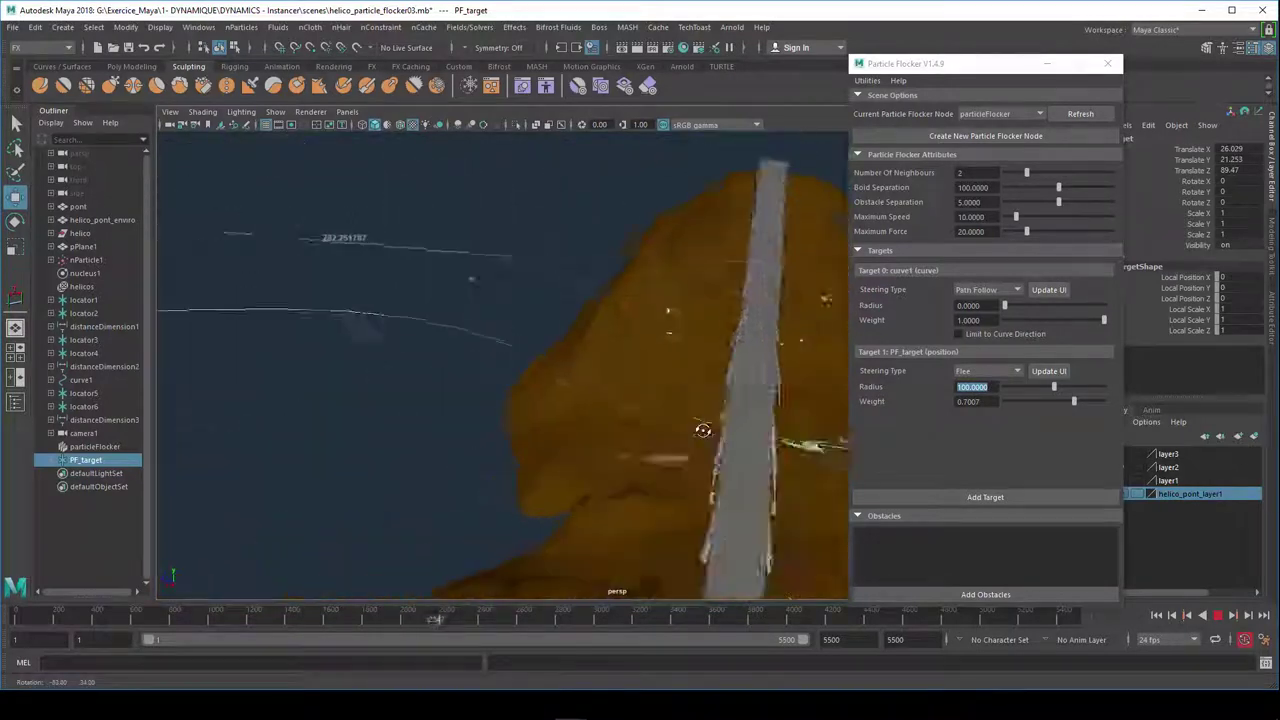
click(1220, 617)
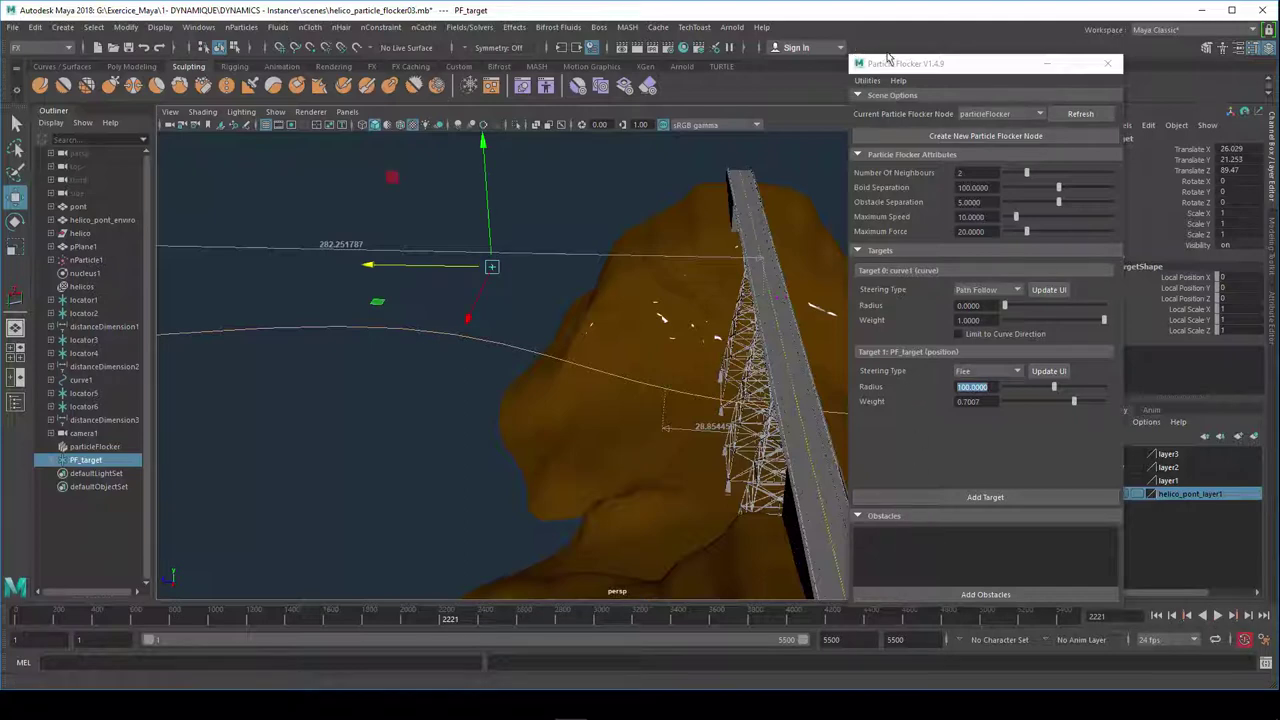
drag(888, 63, 892, 32)
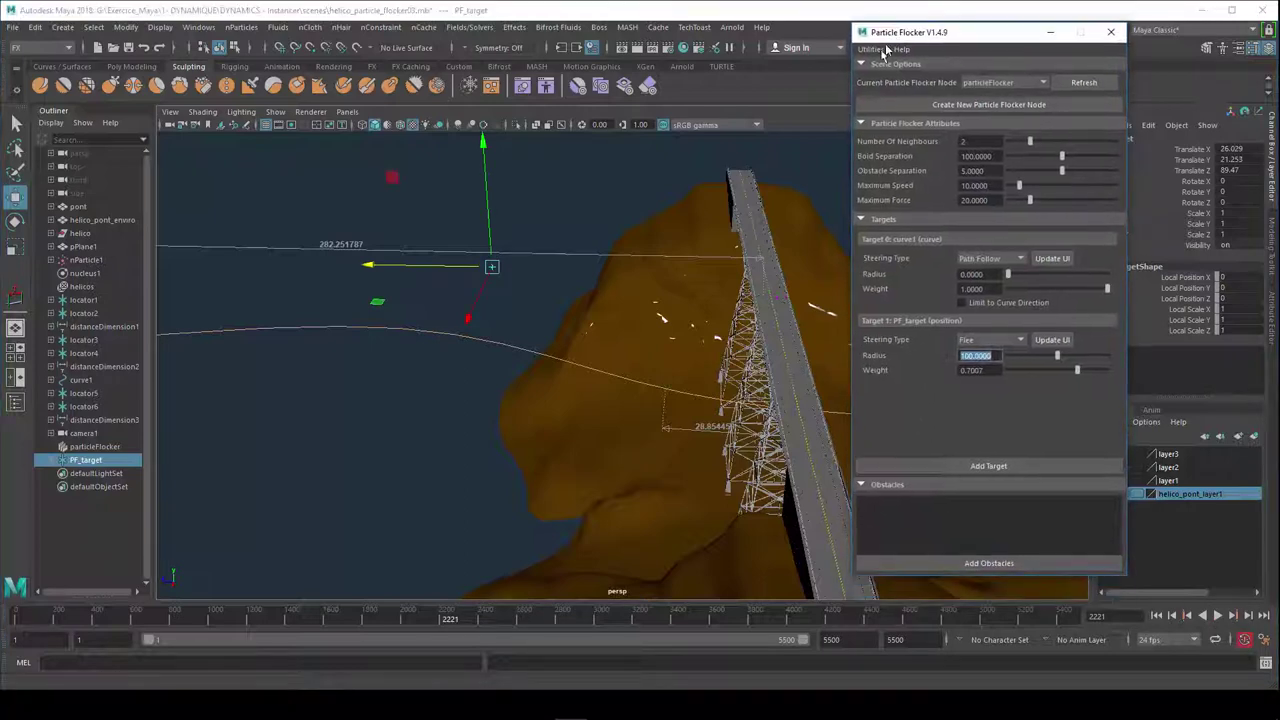
- Create a polygon sphere and scale it up uniformly to about 22.7
click(62, 27)
mouse_move(103, 74)
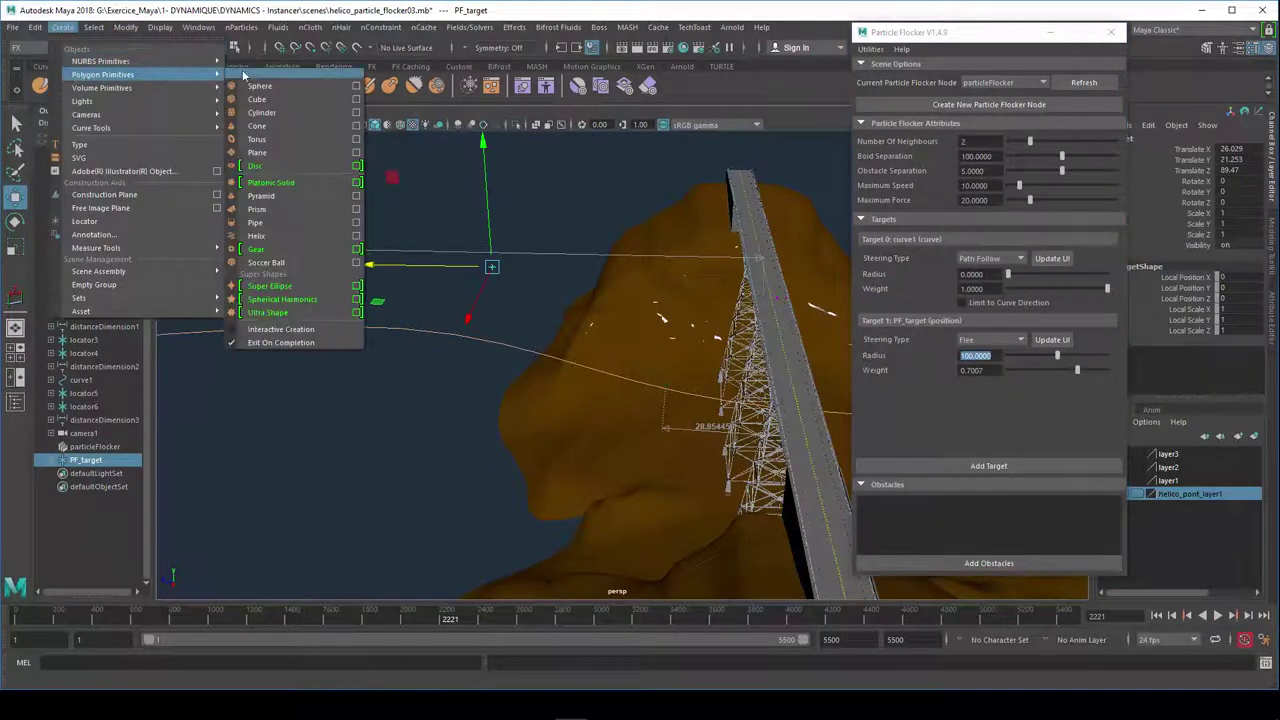
click(252, 73)
key(r)
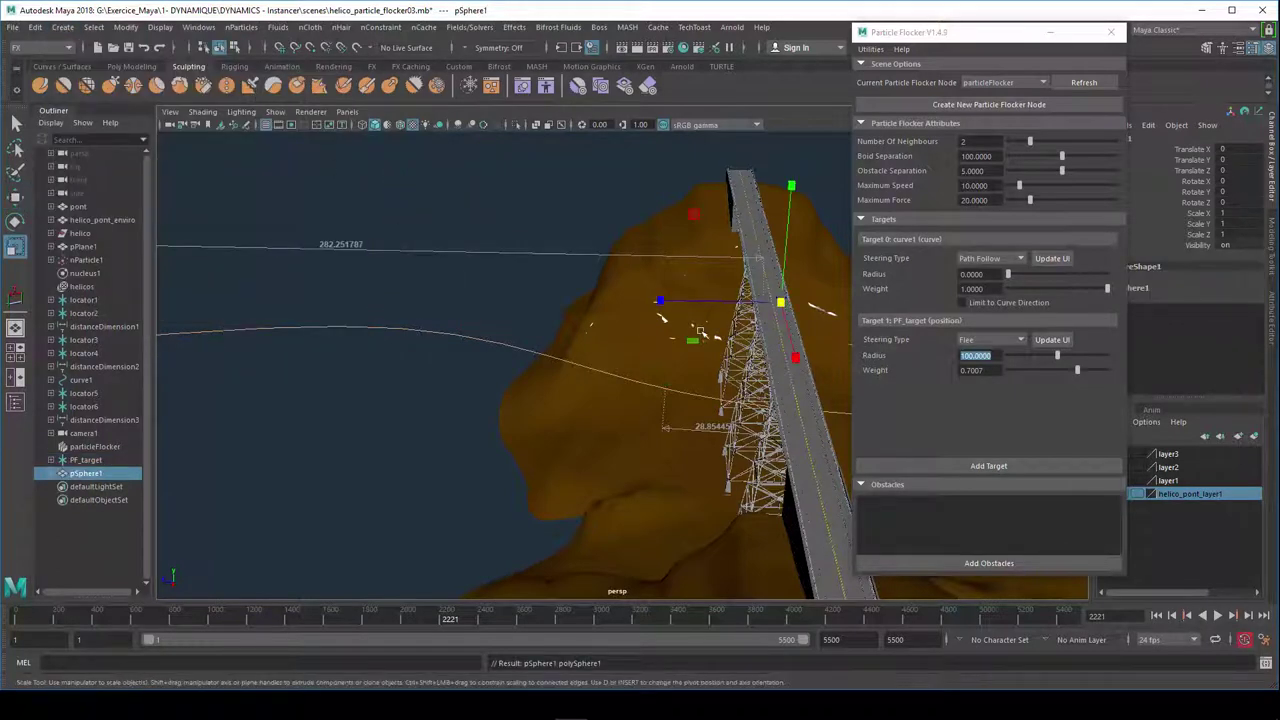
drag(778, 303, 820, 300)
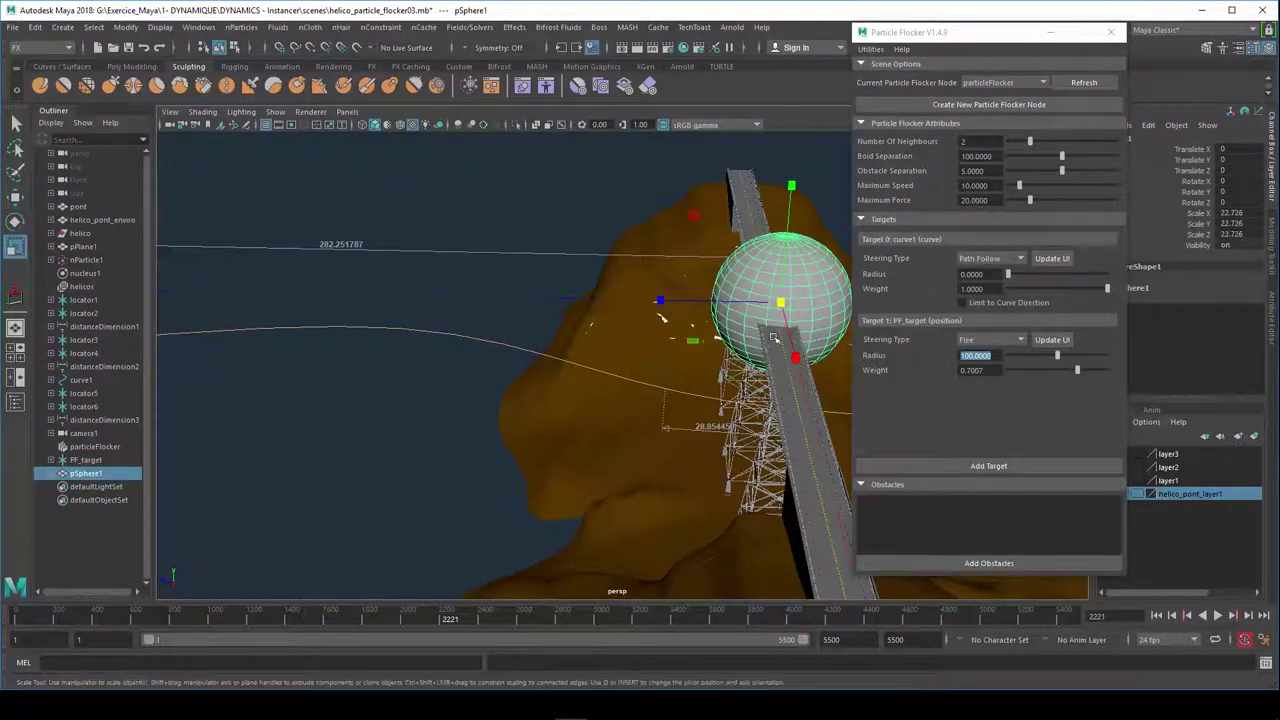
- Move the sphere down among the bridge pillars into the helicopters' flight path
key(w)
mouse_move(718, 306)
mouse_down()
mouse_move(316, 312)
mouse_move(318, 350)
mouse_up()
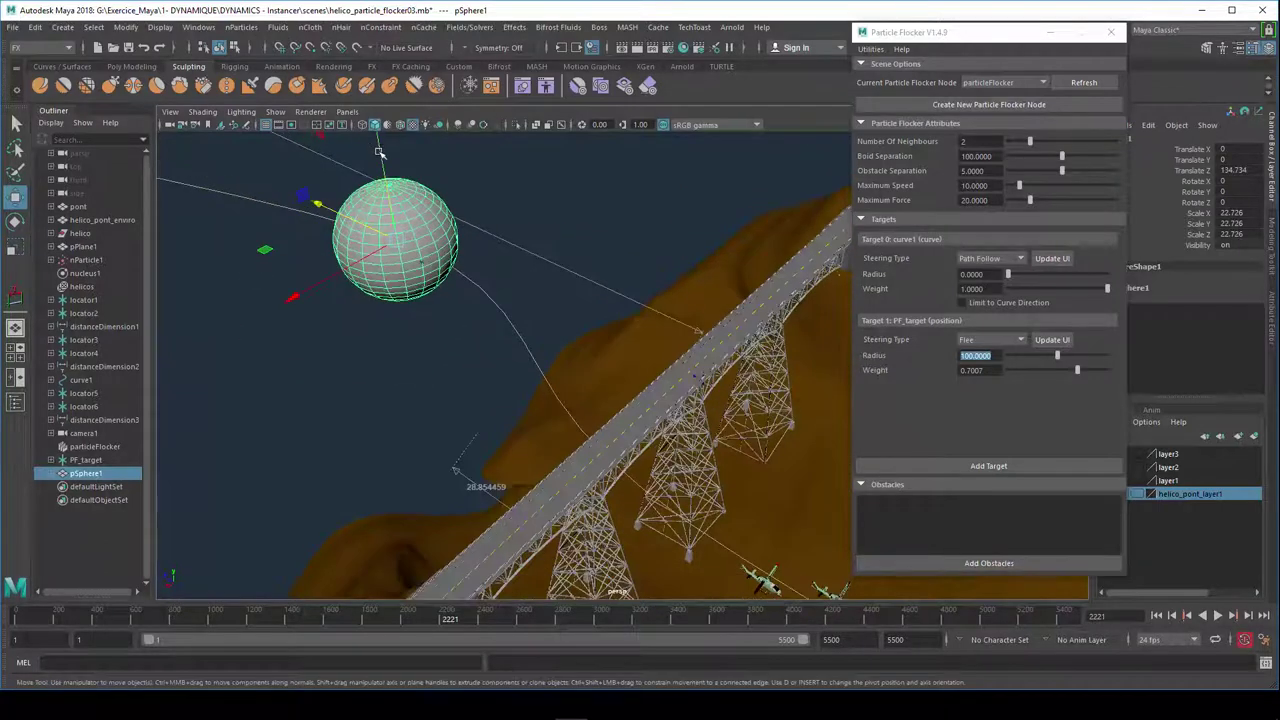
drag(379, 151, 384, 213)
mouse_move(354, 281)
mouse_down()
mouse_move(708, 520)
mouse_move(625, 472)
mouse_move(598, 438)
mouse_up()
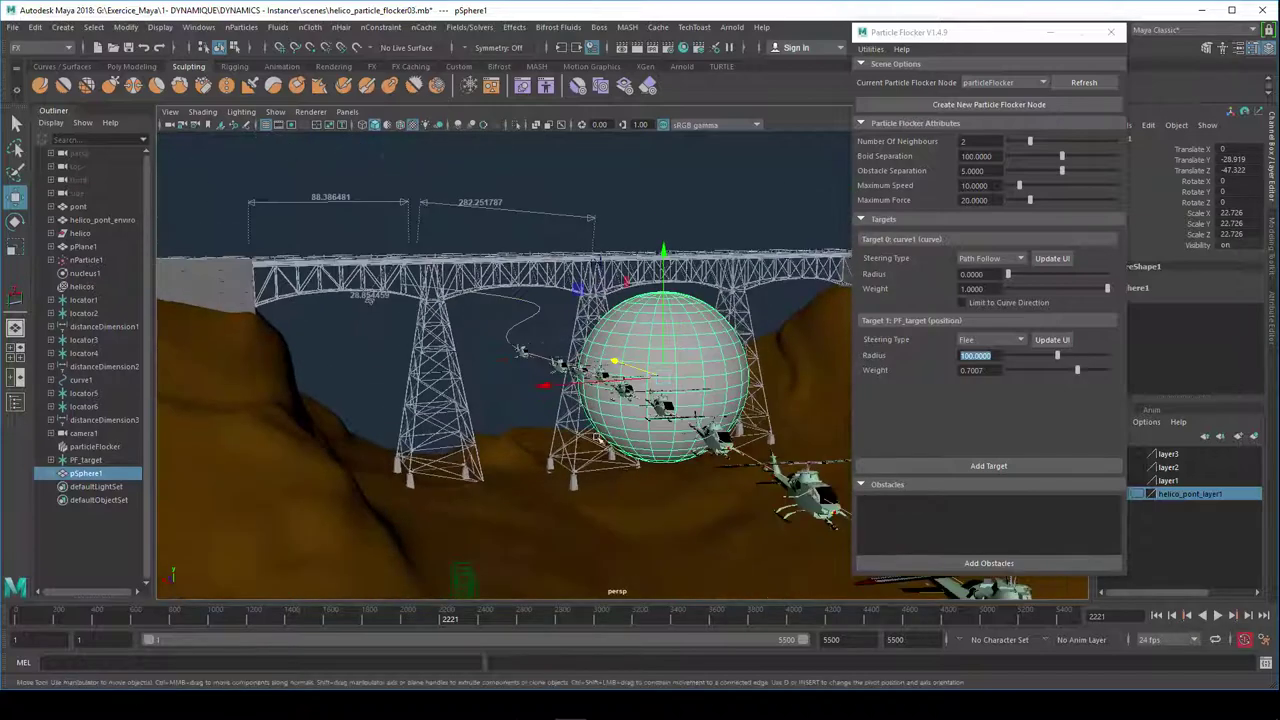
alt+drag(548, 385, 470, 330)
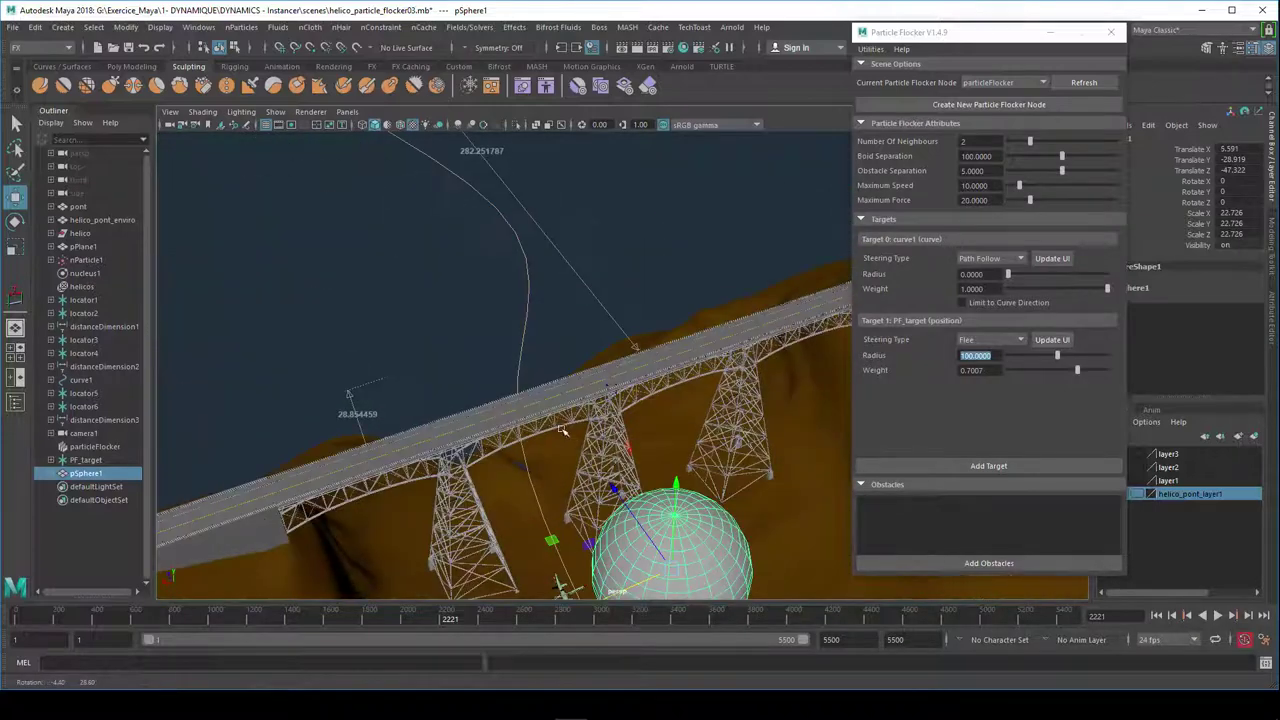
alt+right_drag(470, 330, 563, 298)
alt+drag(563, 298, 318, 147)
drag(523, 336, 514, 342)
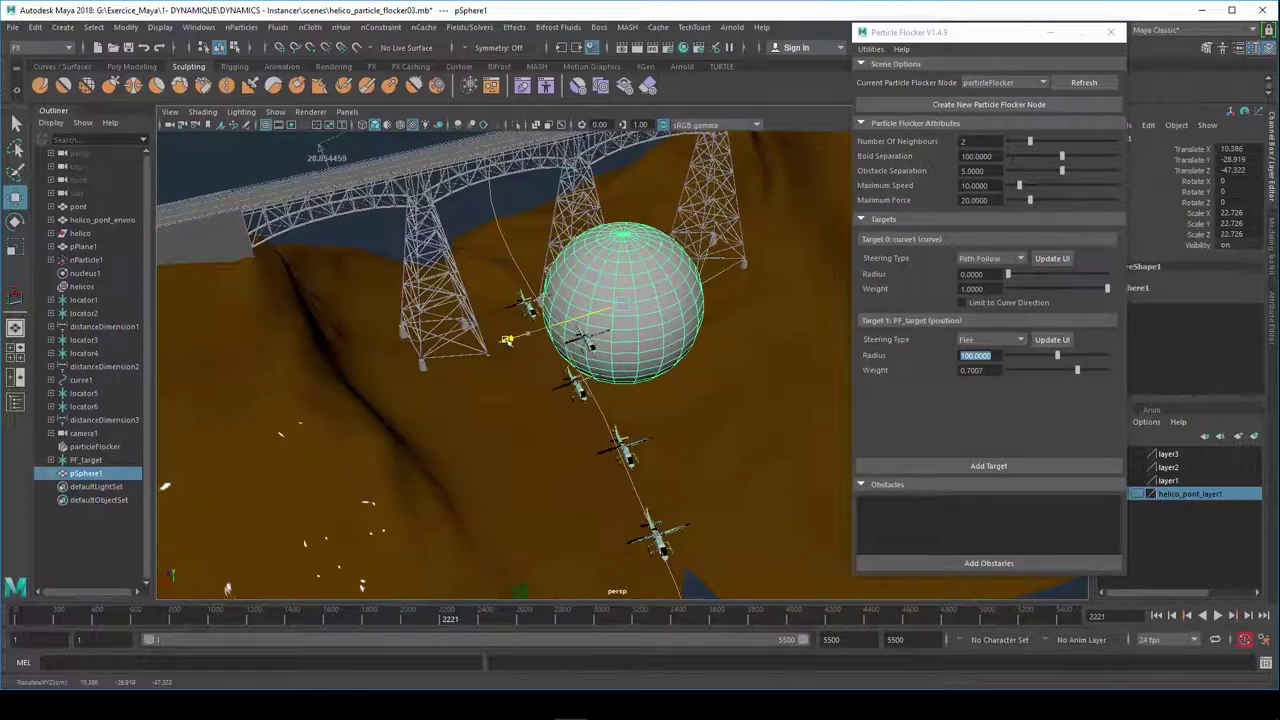
double_click(973, 171)
text(10.0000)
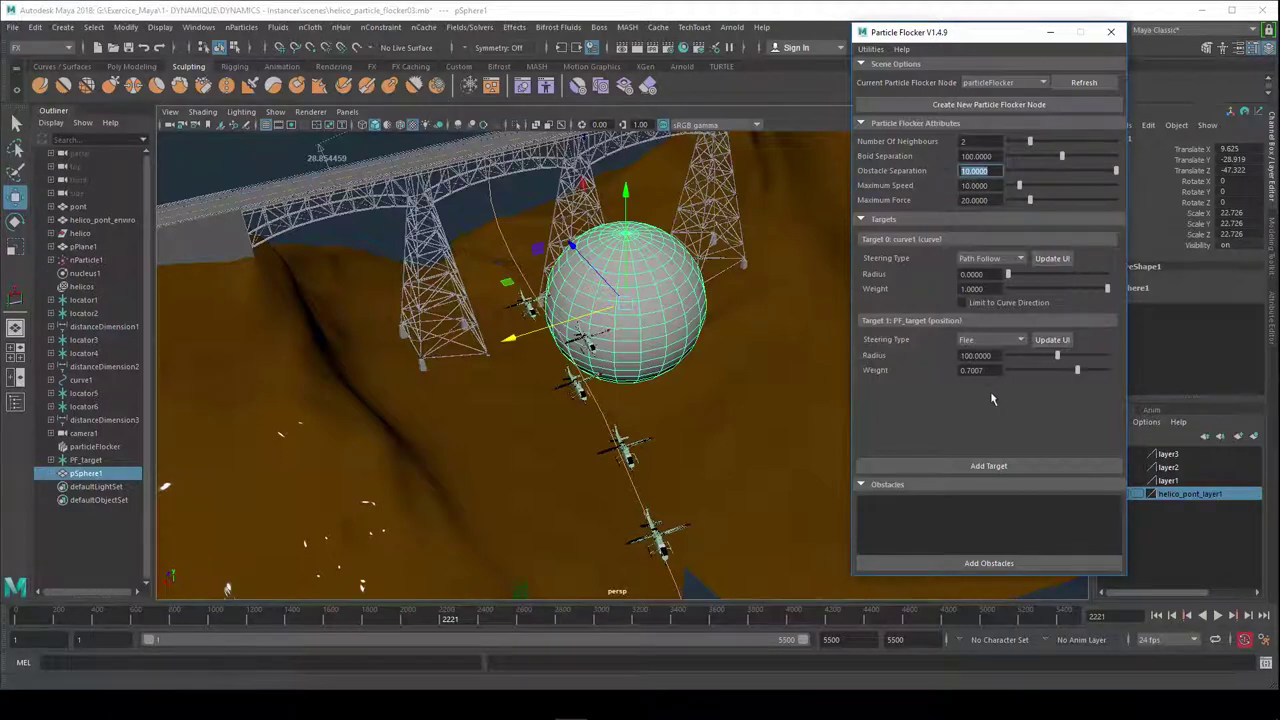
- Set Obstacle Separation to 10 and add pSphere1 as an obstacle of particleFlocker
click(1052, 340)
click(88, 447)
ctrl+click(90, 474)
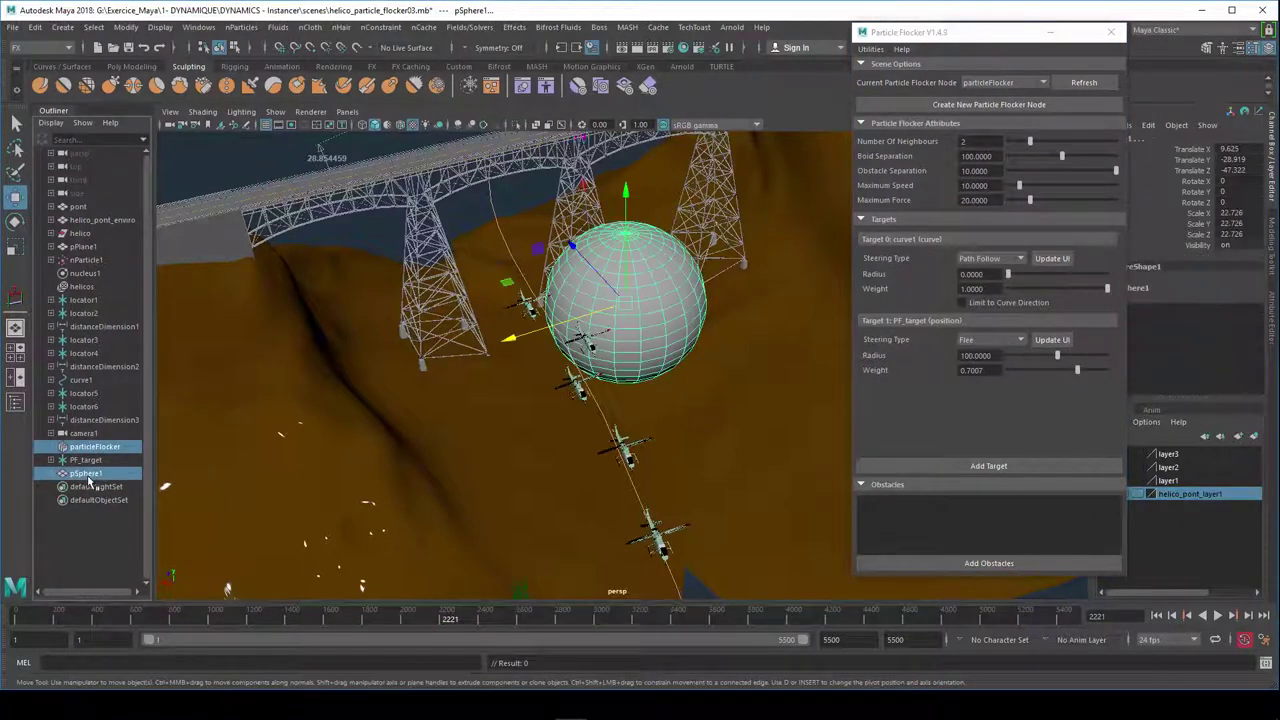
click(898, 557)
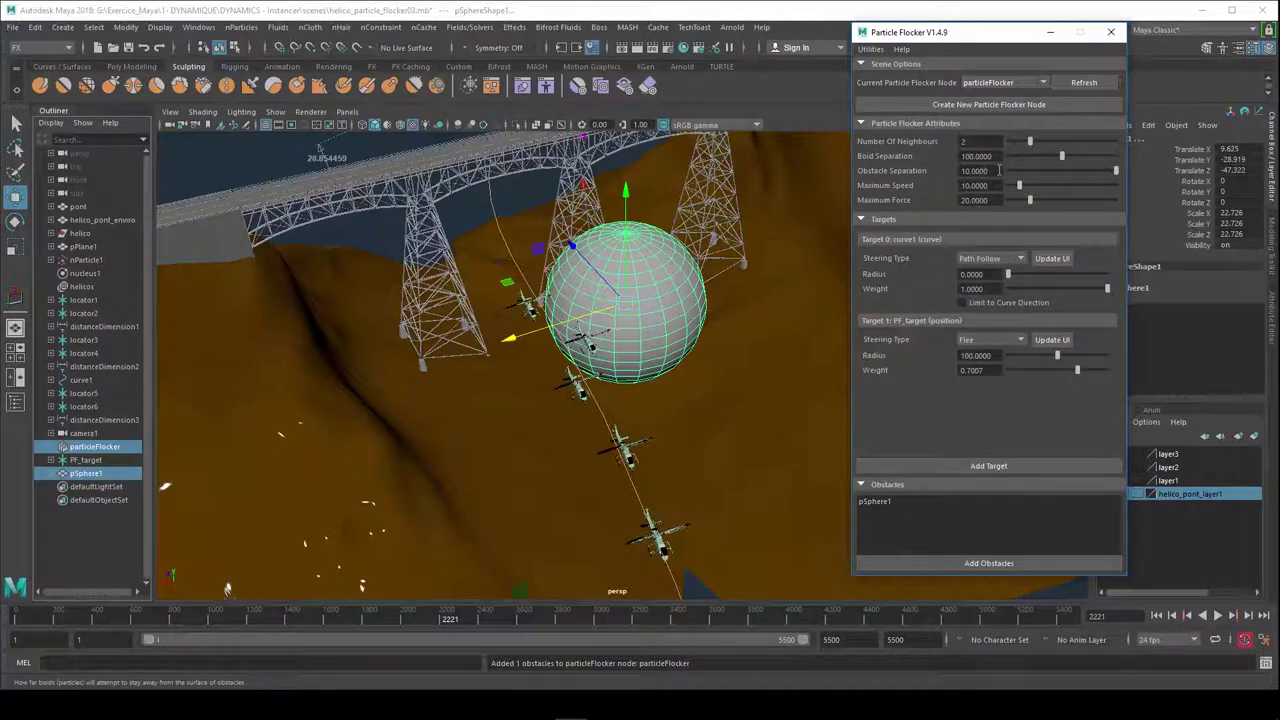
alt+drag(662, 394, 662, 417)
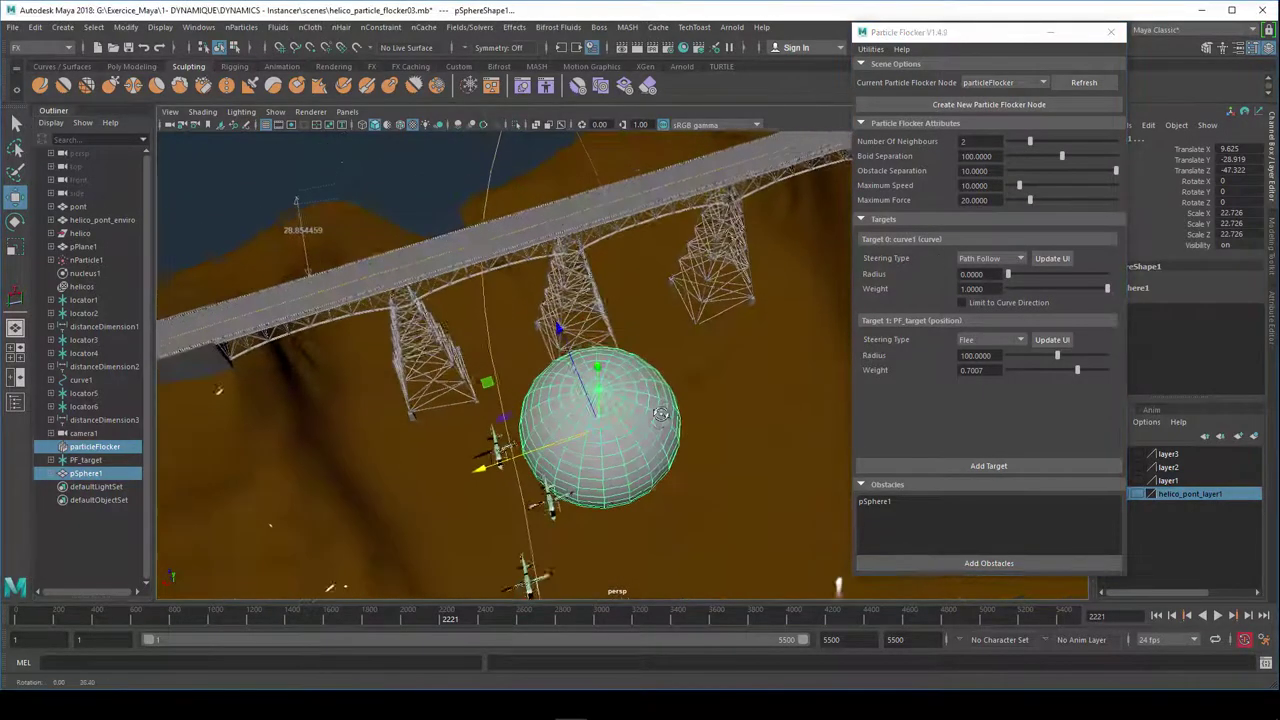
click(1157, 615)
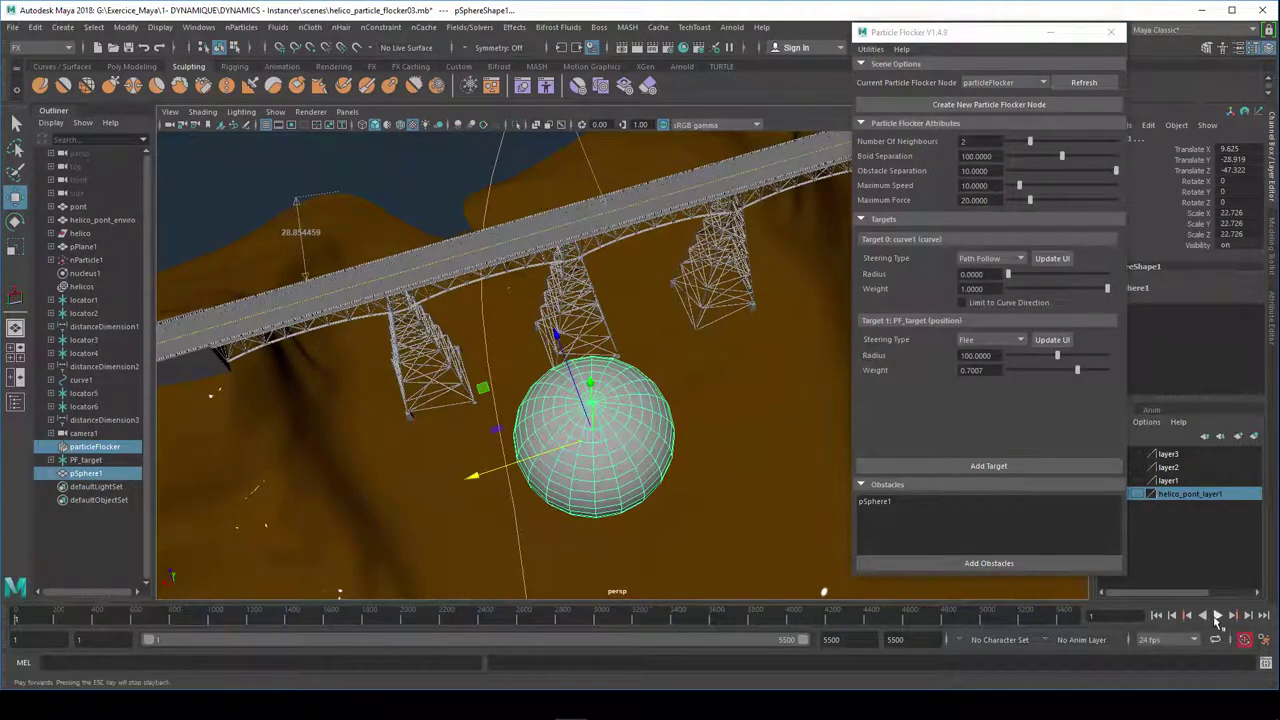
- Replay the flock around the sphere, stop it, then move PF_target along X to 47.799
click(1217, 615)
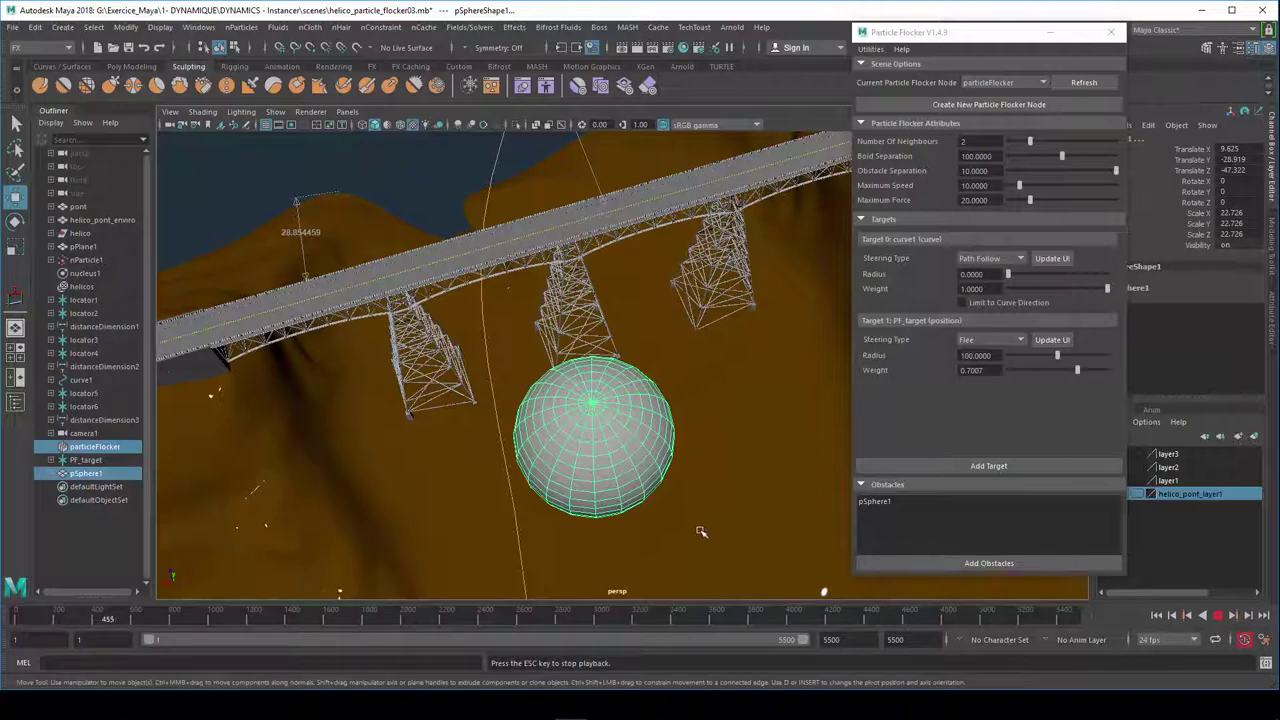
alt+drag(700, 530, 644, 519)
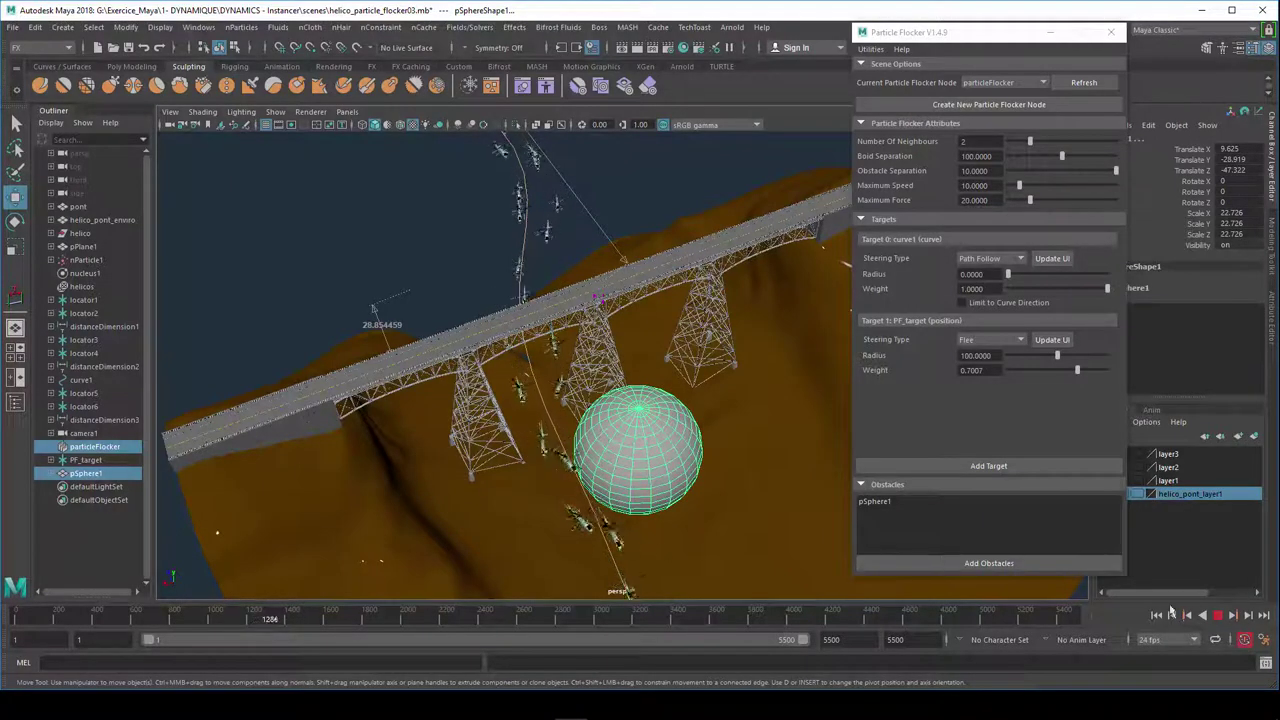
key(Escape)
alt+drag(625, 535, 935, 585)
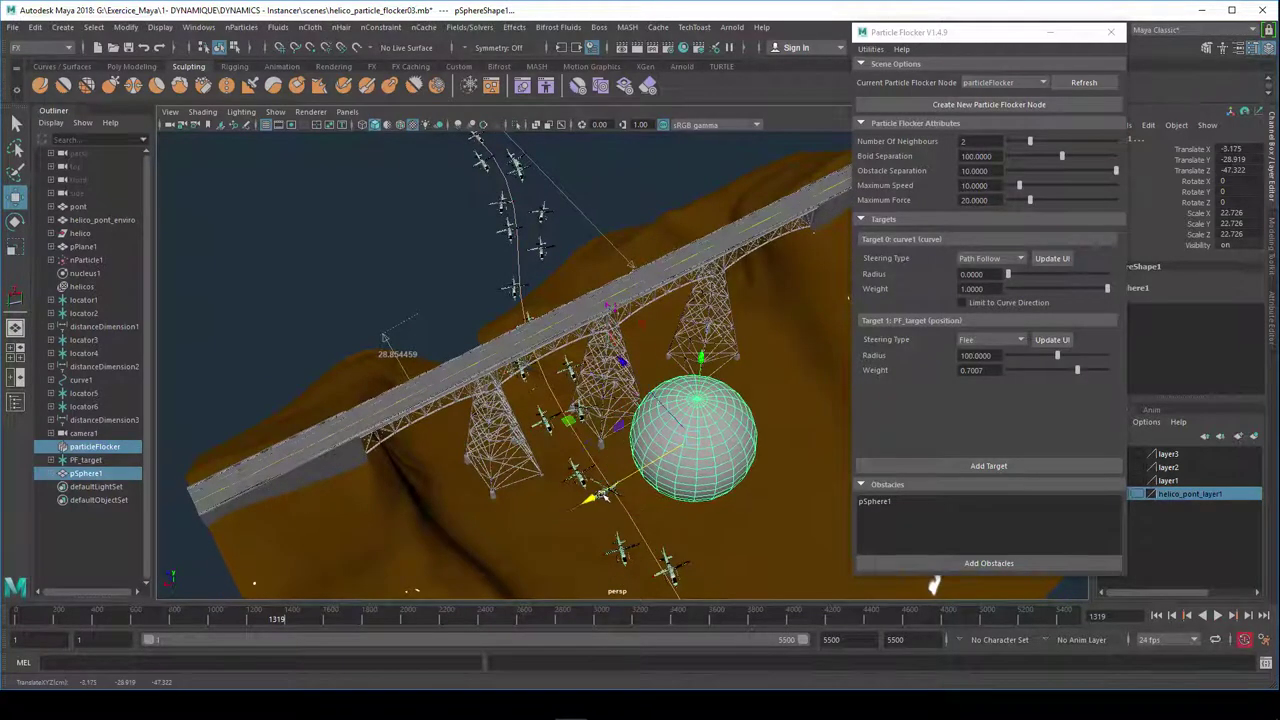
mouse_move(590, 505)
alt+mouse_down()
mouse_move(598, 528)
mouse_move(585, 515)
alt+mouse_up()
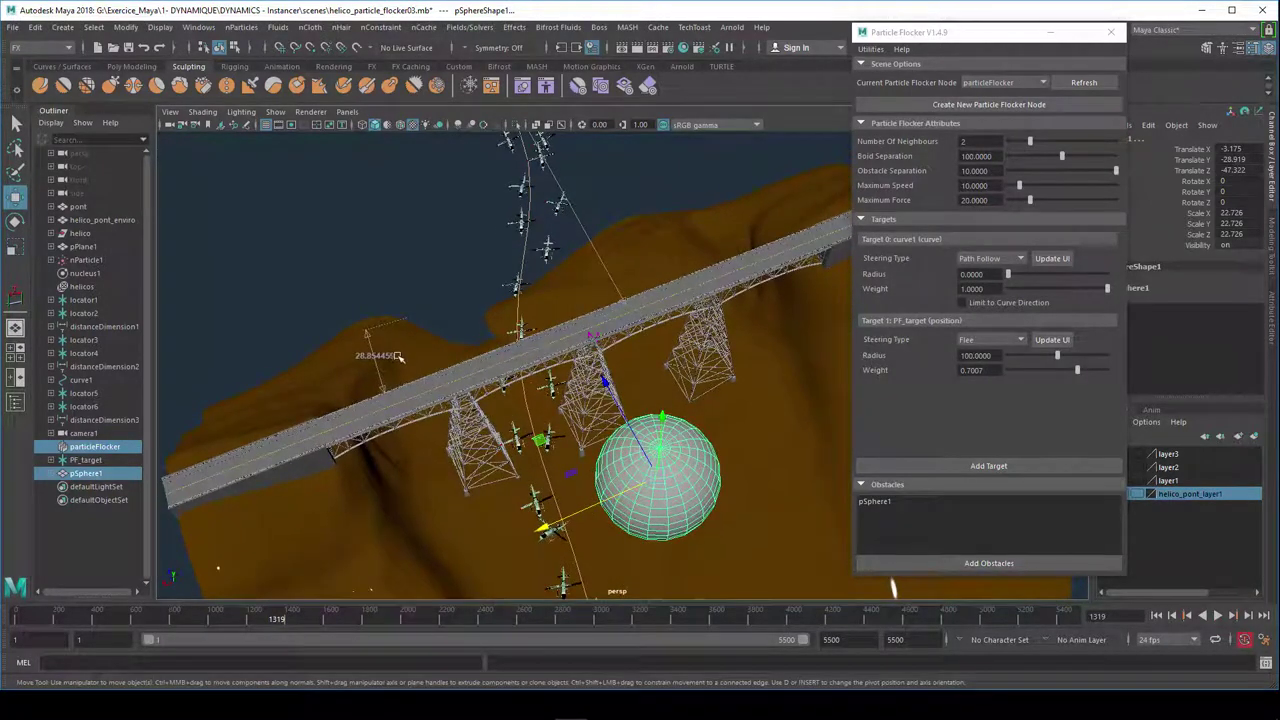
click(88, 460)
drag(385, 173, 332, 190)
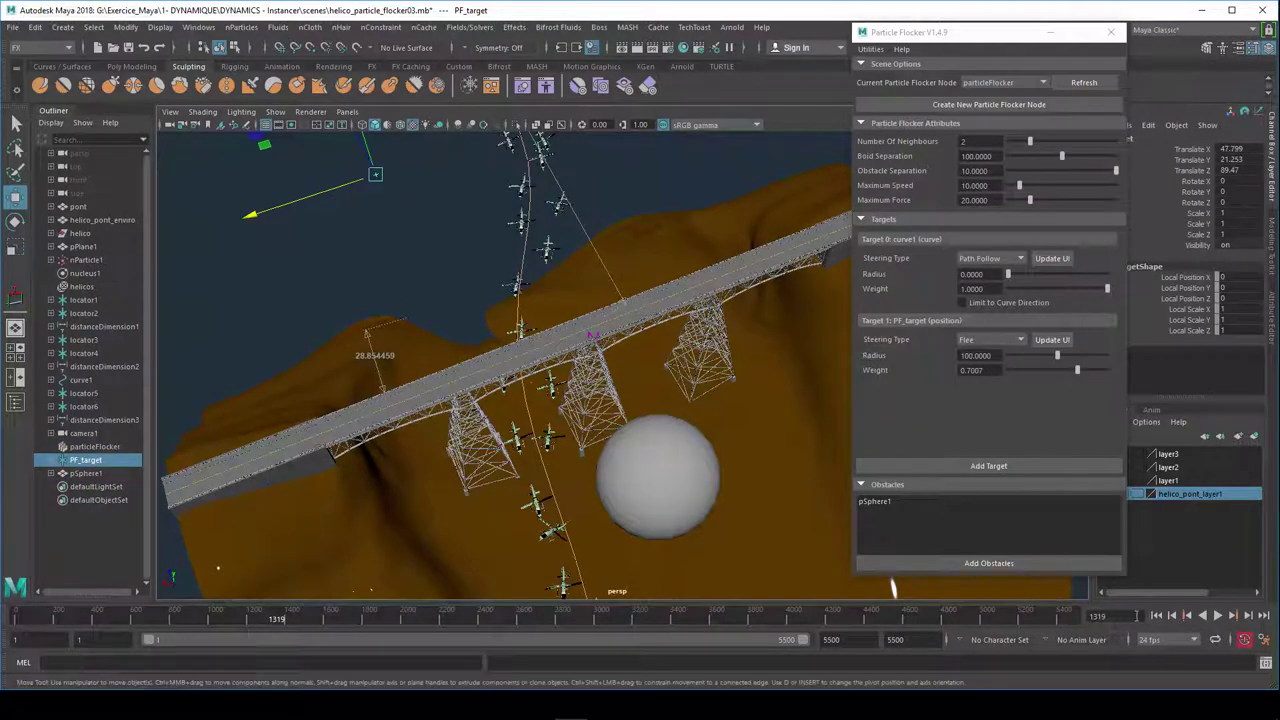
- Replay the simulation from the start, orbiting over the bridge, then stop playback
click(1157, 615)
click(1218, 615)
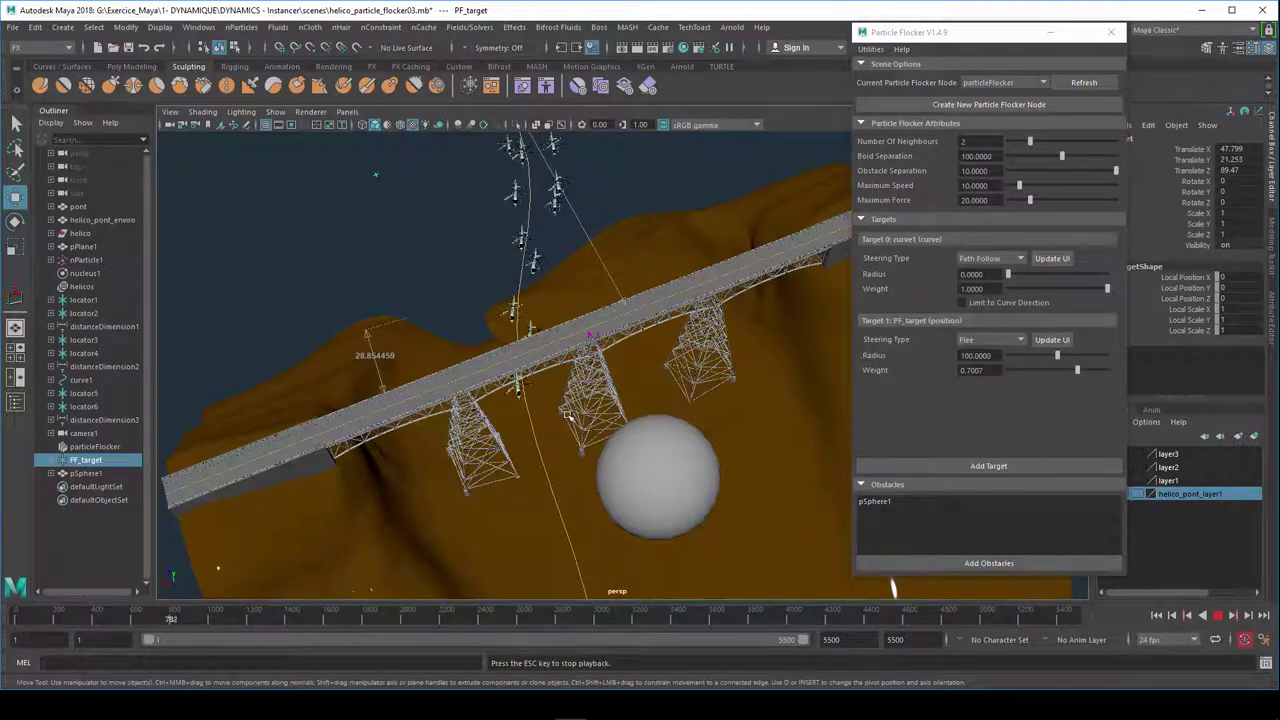
alt+drag(567, 410, 570, 360)
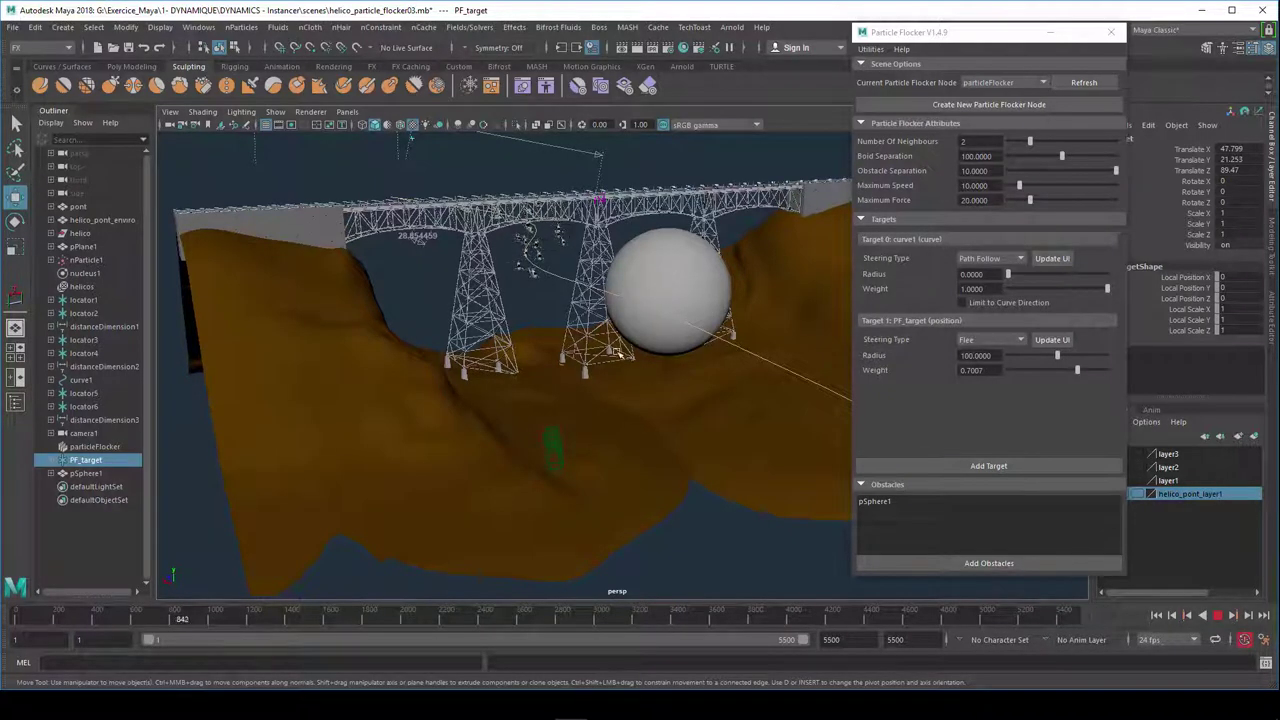
alt+drag(613, 372, 603, 400)
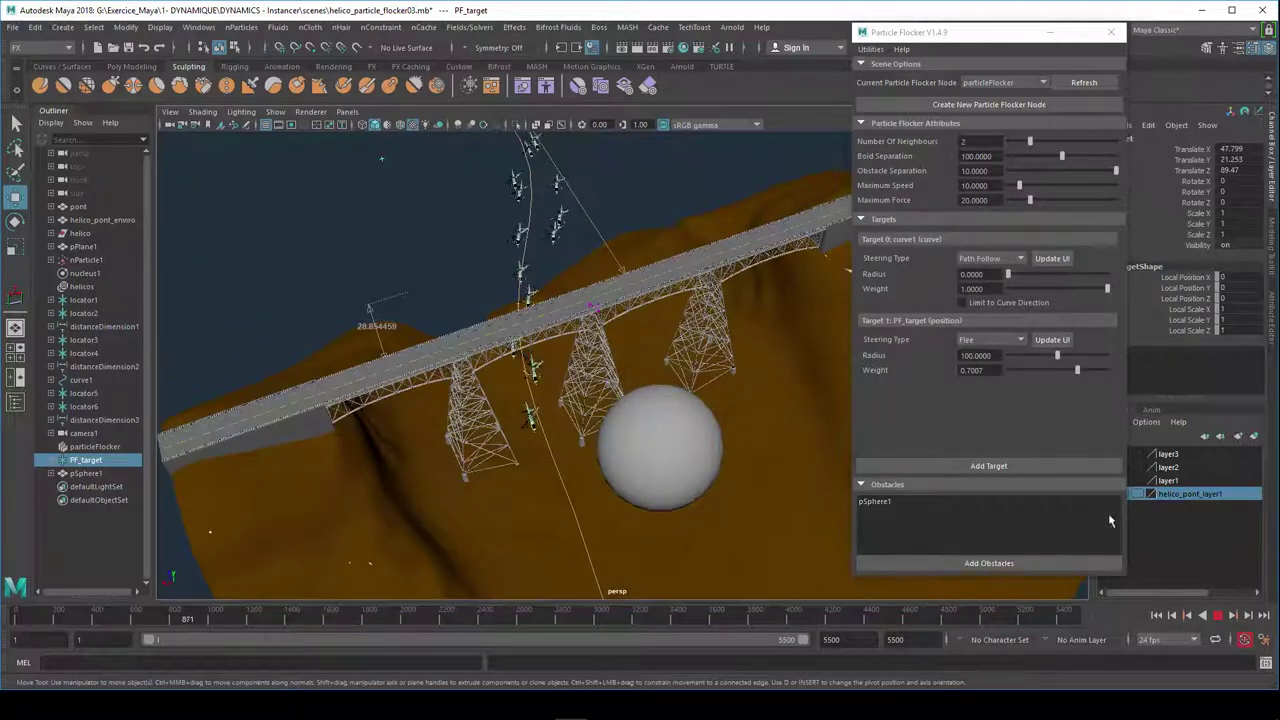
click(1219, 616)
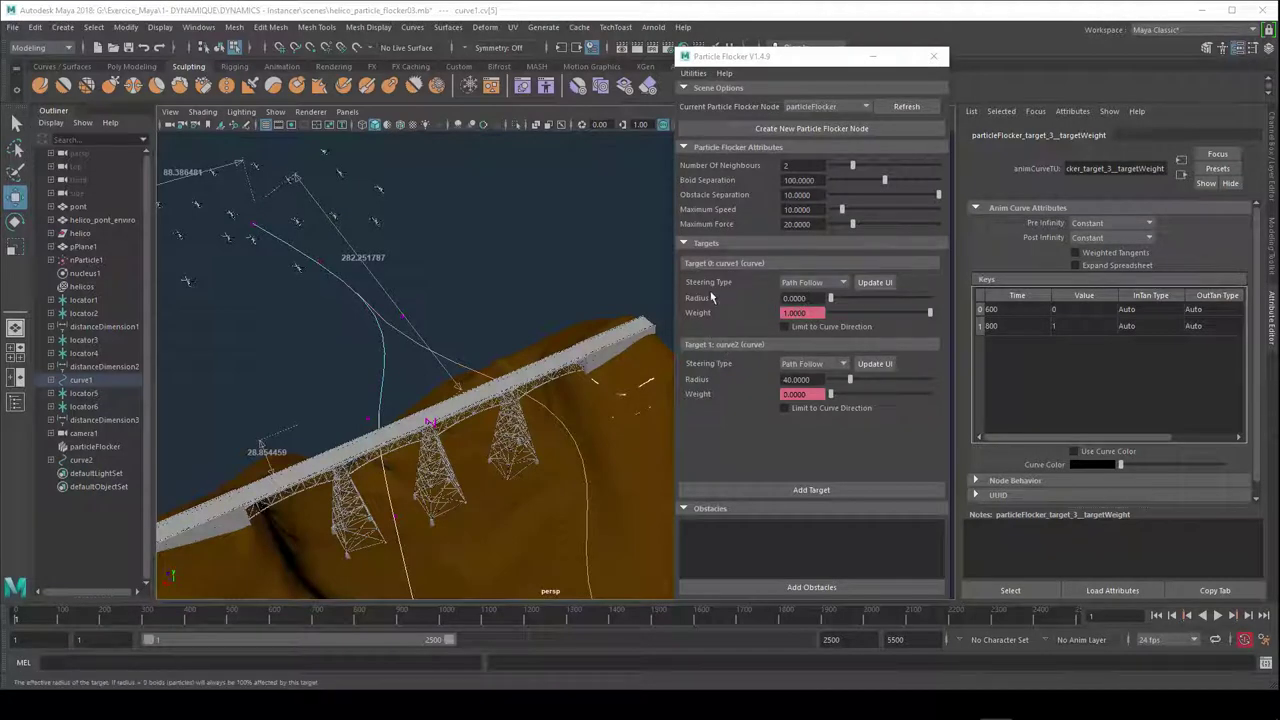
- Change the first target weight's frame 800 key value to 0.2, keeping 1 at frame 600
click(410, 344)
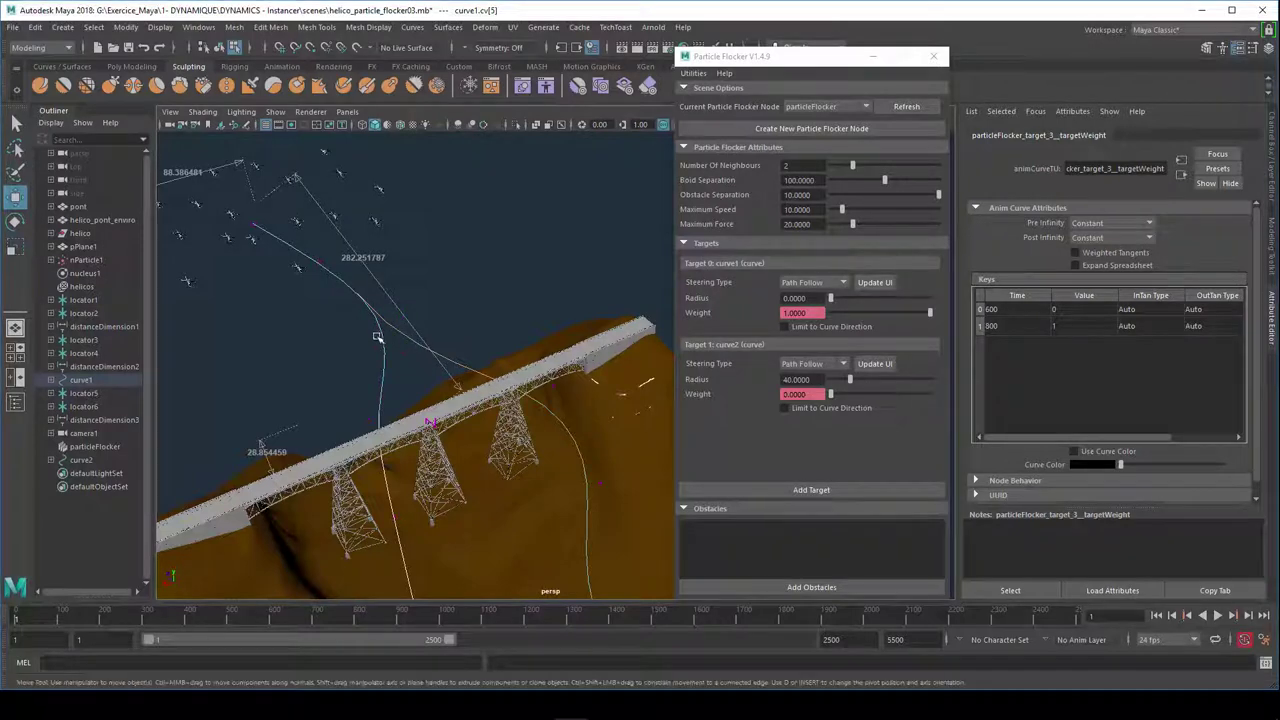
mouse_move(414, 363)
alt+mouse_down()
mouse_move(427, 350)
mouse_move(287, 302)
alt+mouse_up()
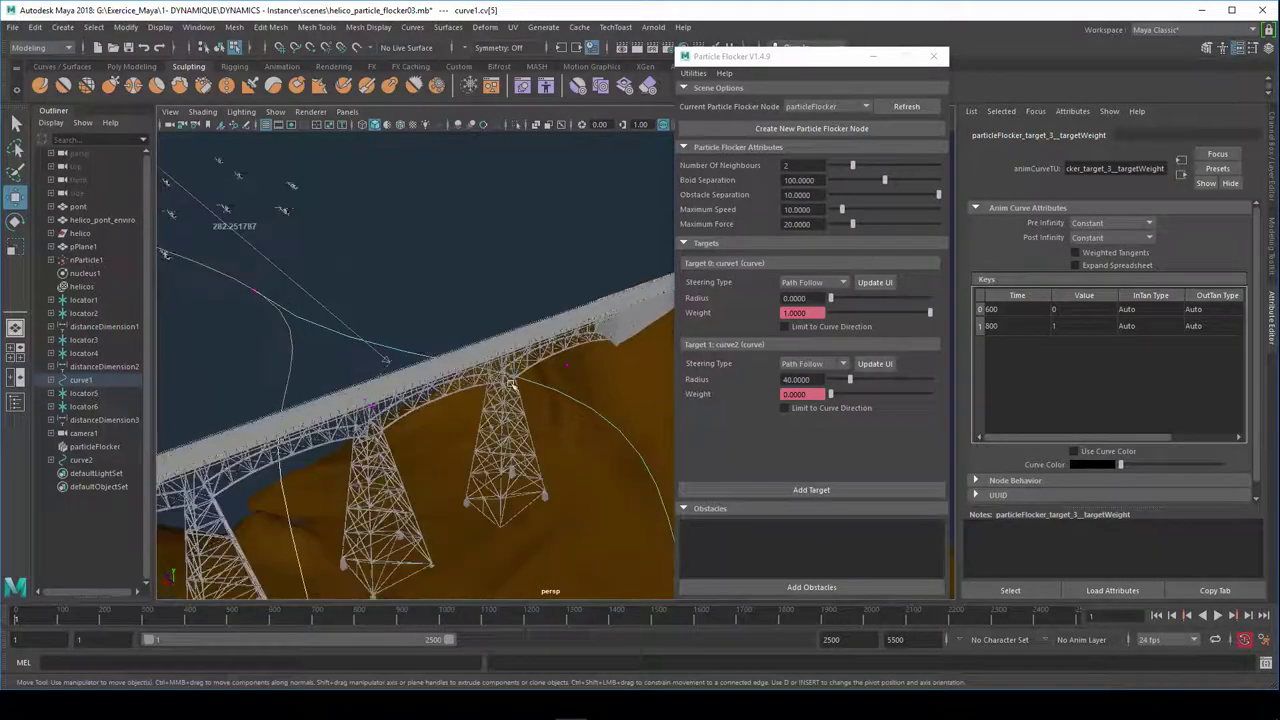
mouse_move(511, 383)
alt+mouse_down()
mouse_move(477, 375)
mouse_move(487, 395)
alt+mouse_up()
mouse_move(362, 338)
alt+mouse_down()
mouse_move(414, 343)
mouse_move(385, 347)
alt+mouse_up()
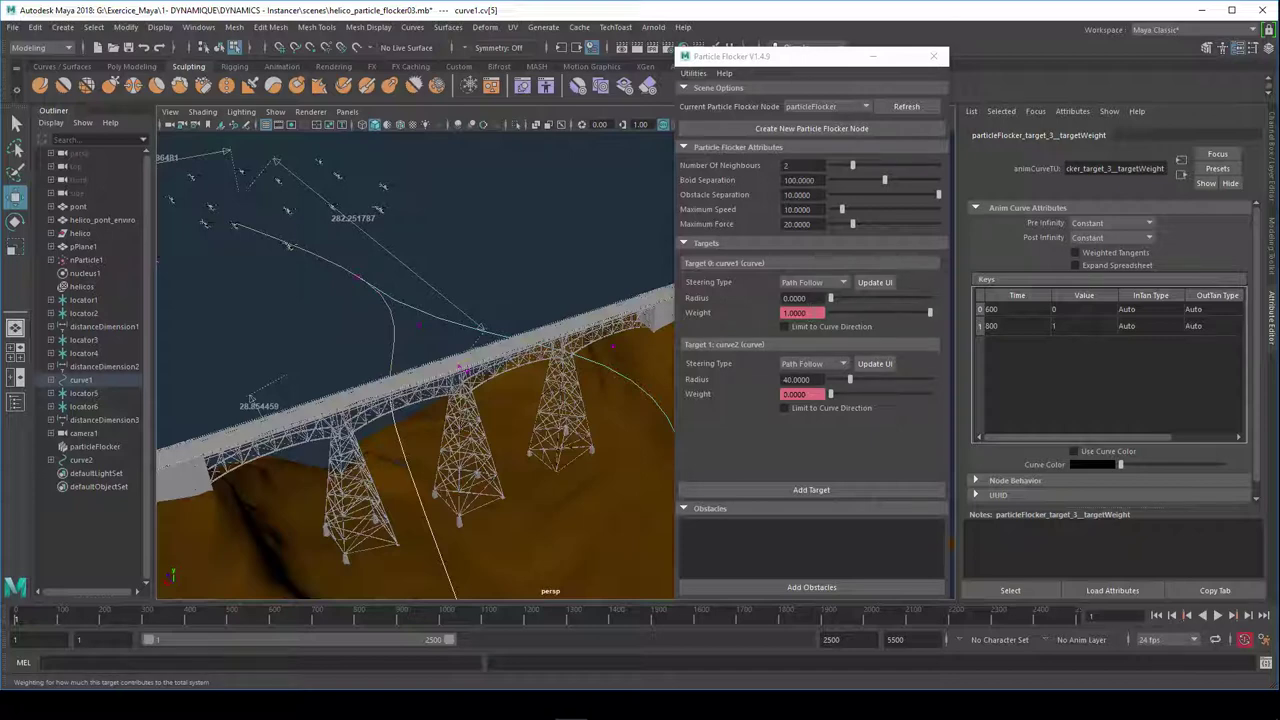
right_click(826, 318)
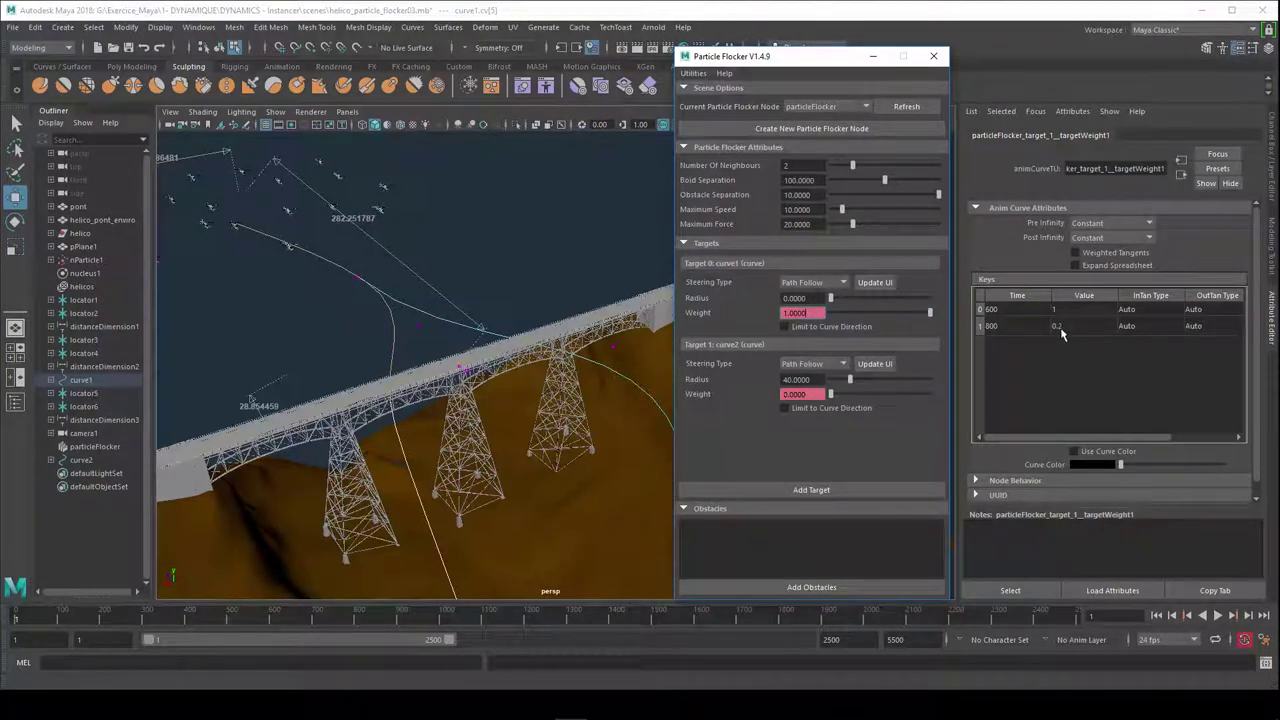
double_click(1060, 326)
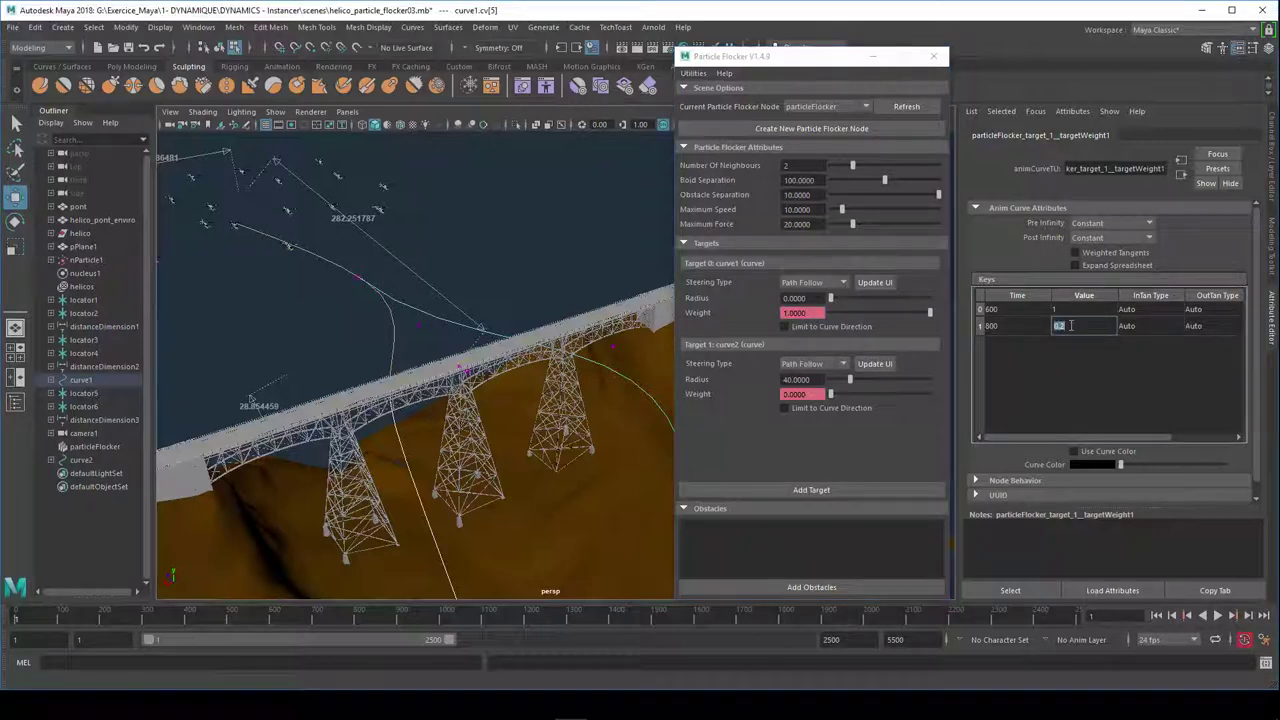
text(0.1)
key(Return)
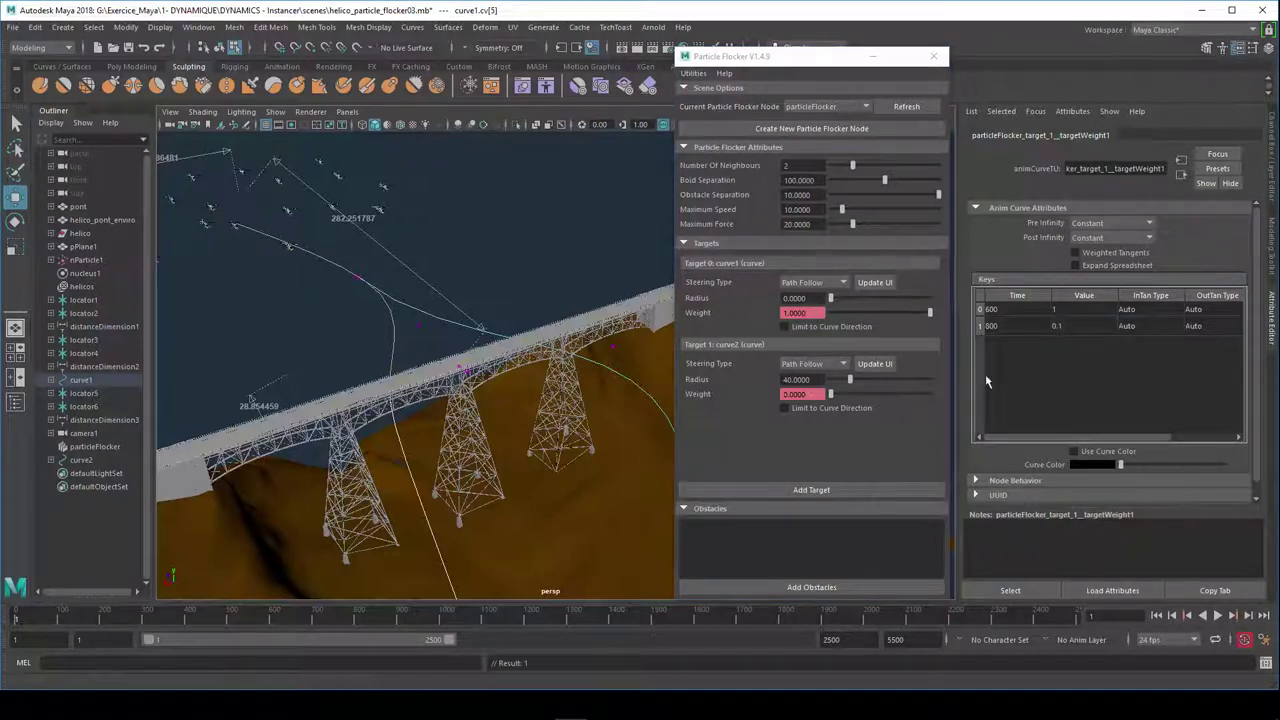
double_click(1068, 326)
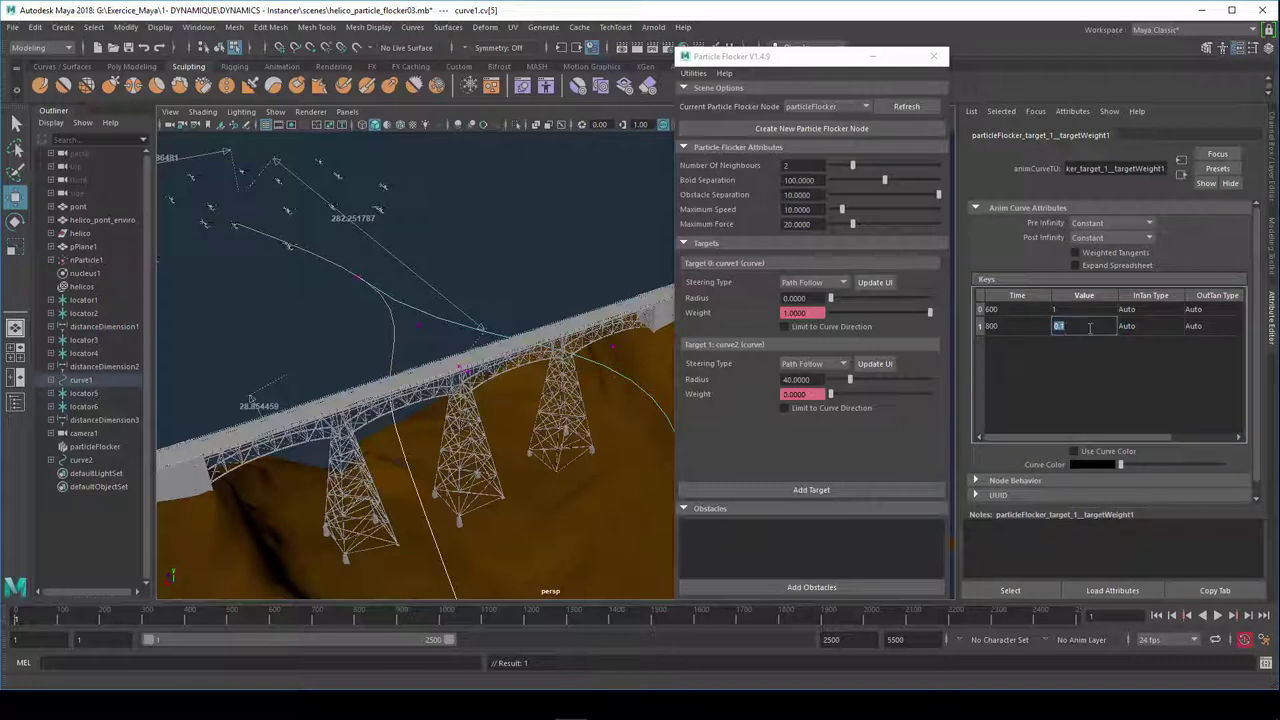
text(0.2)
key(Return)
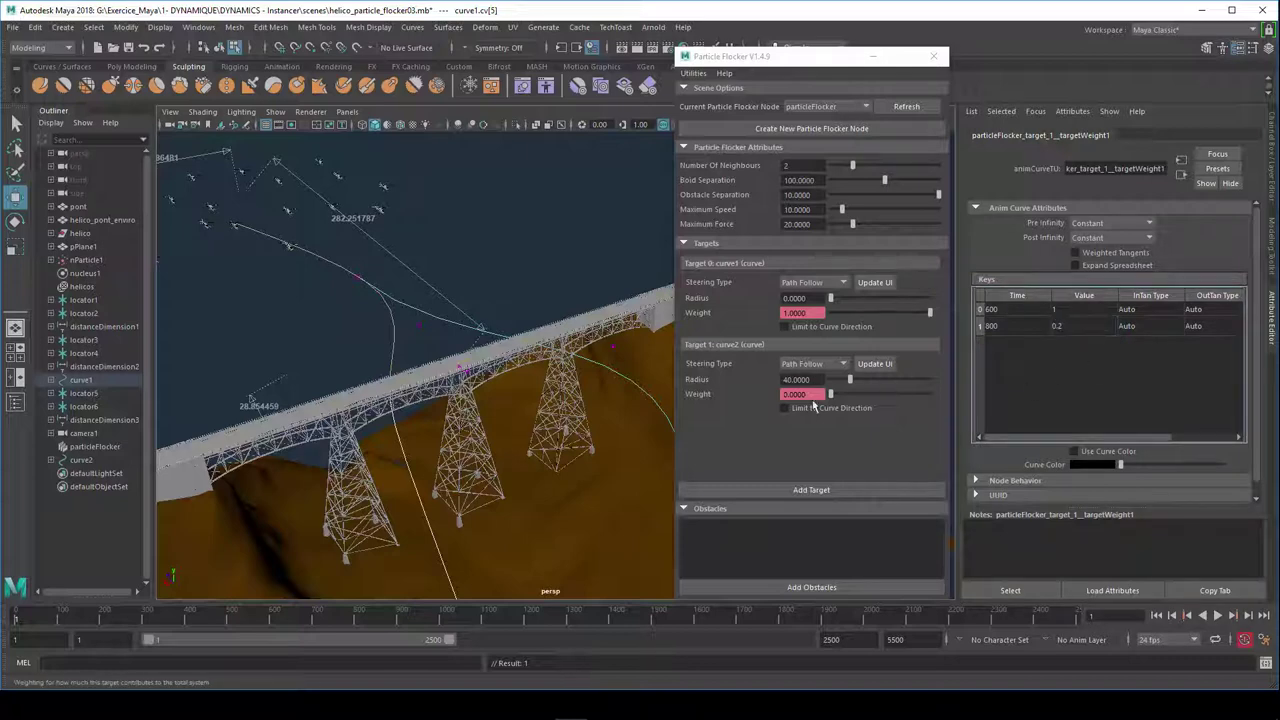
- Show the second target weight's animation keys and orbit so the bridge sits horizontally
right_click(802, 400)
click(826, 408)
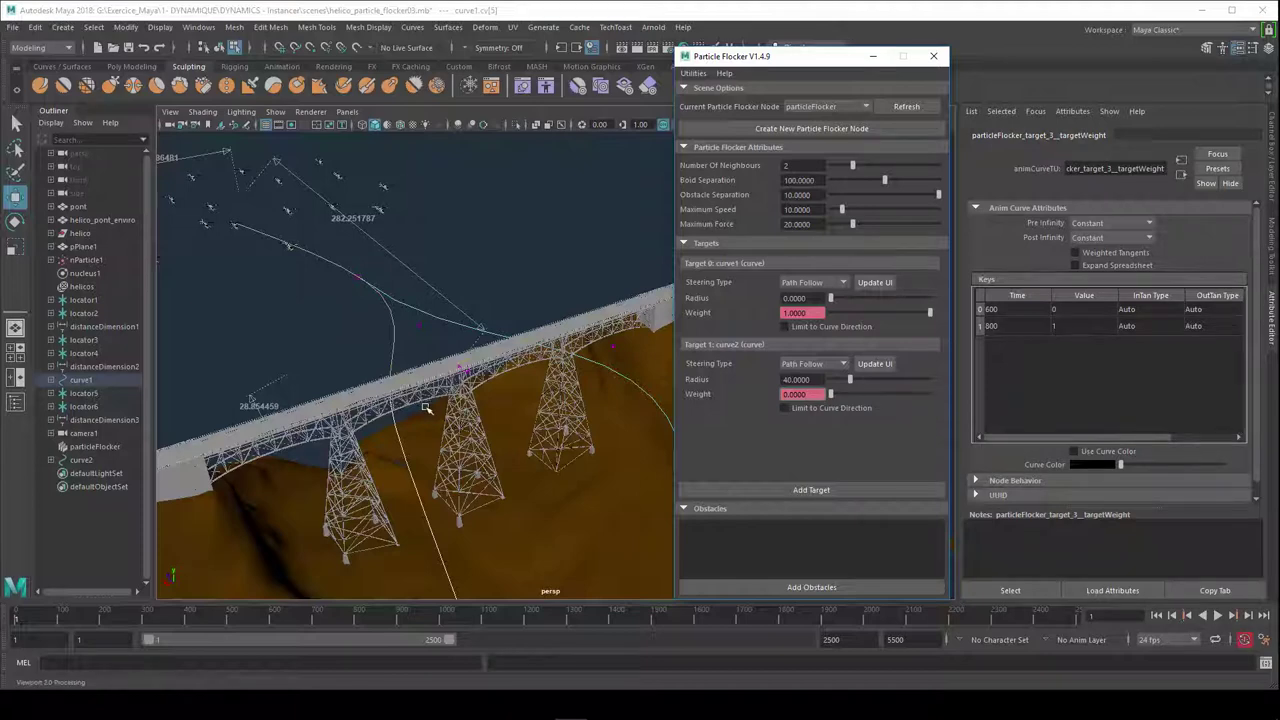
alt+drag(425, 408, 445, 453)
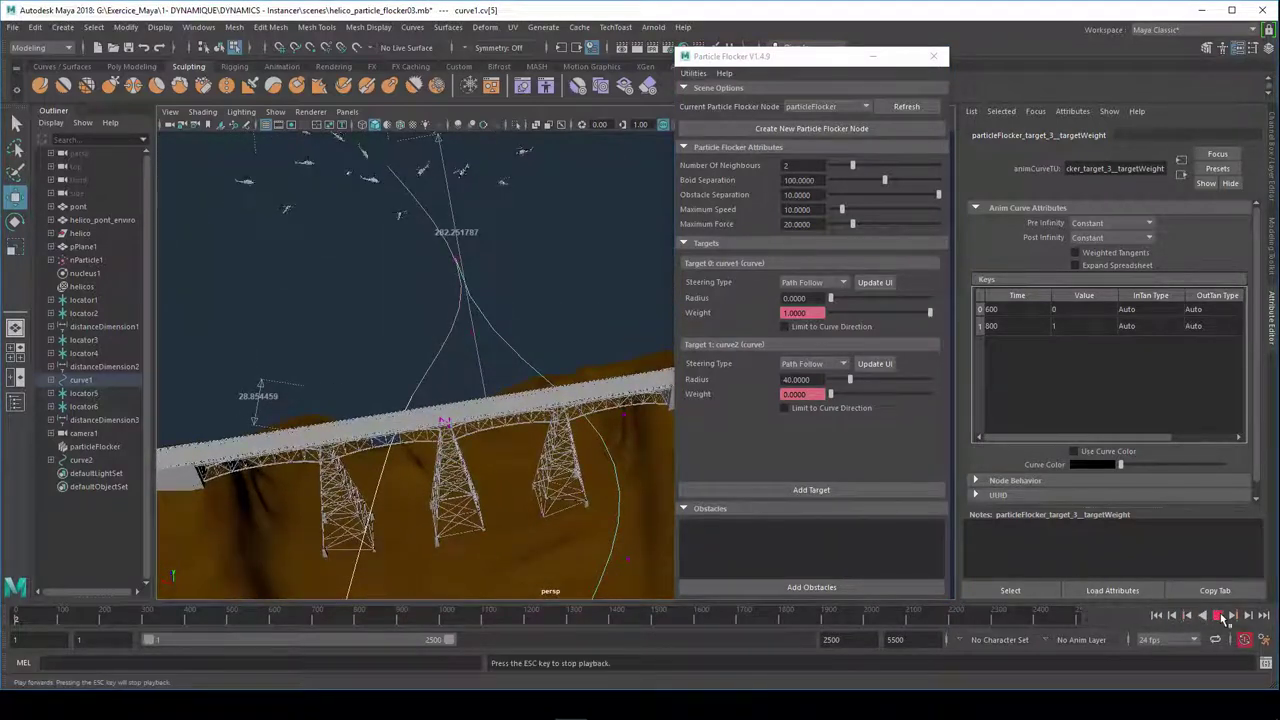
- Play the flock animation and tumble around the truss bridge from several low, frontal angles
click(1218, 616)
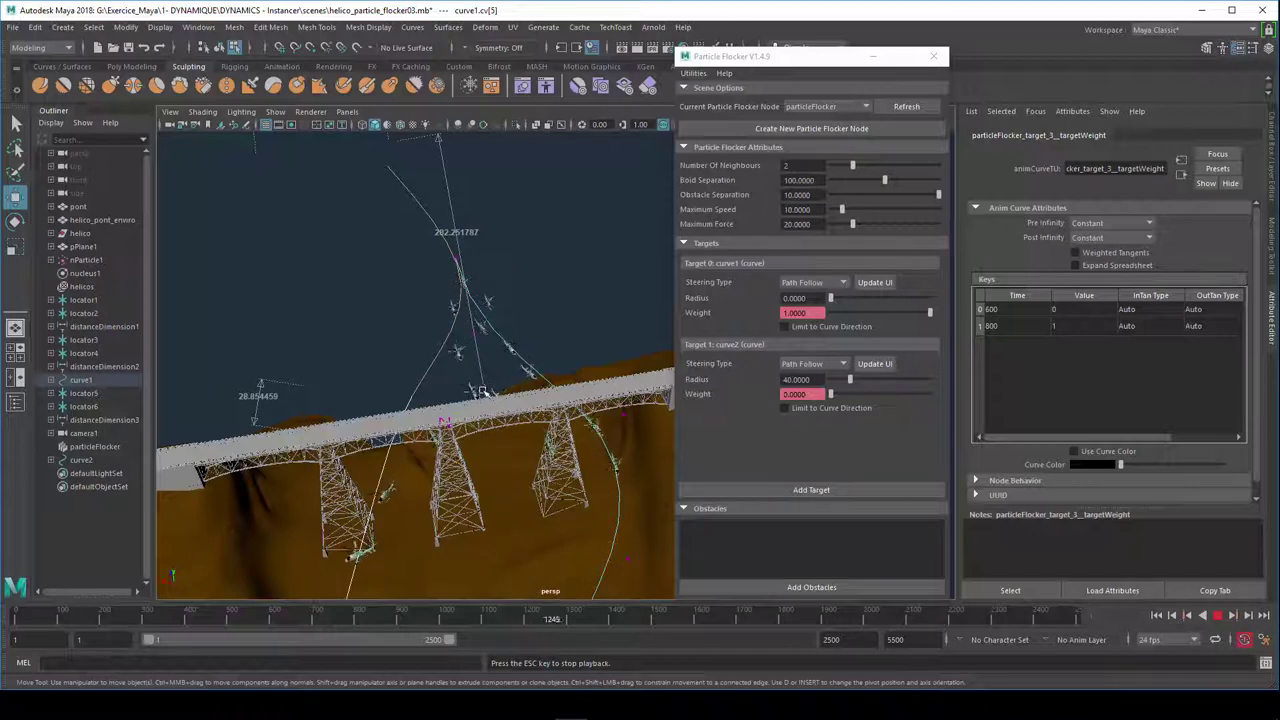
alt+drag(520, 452, 519, 413)
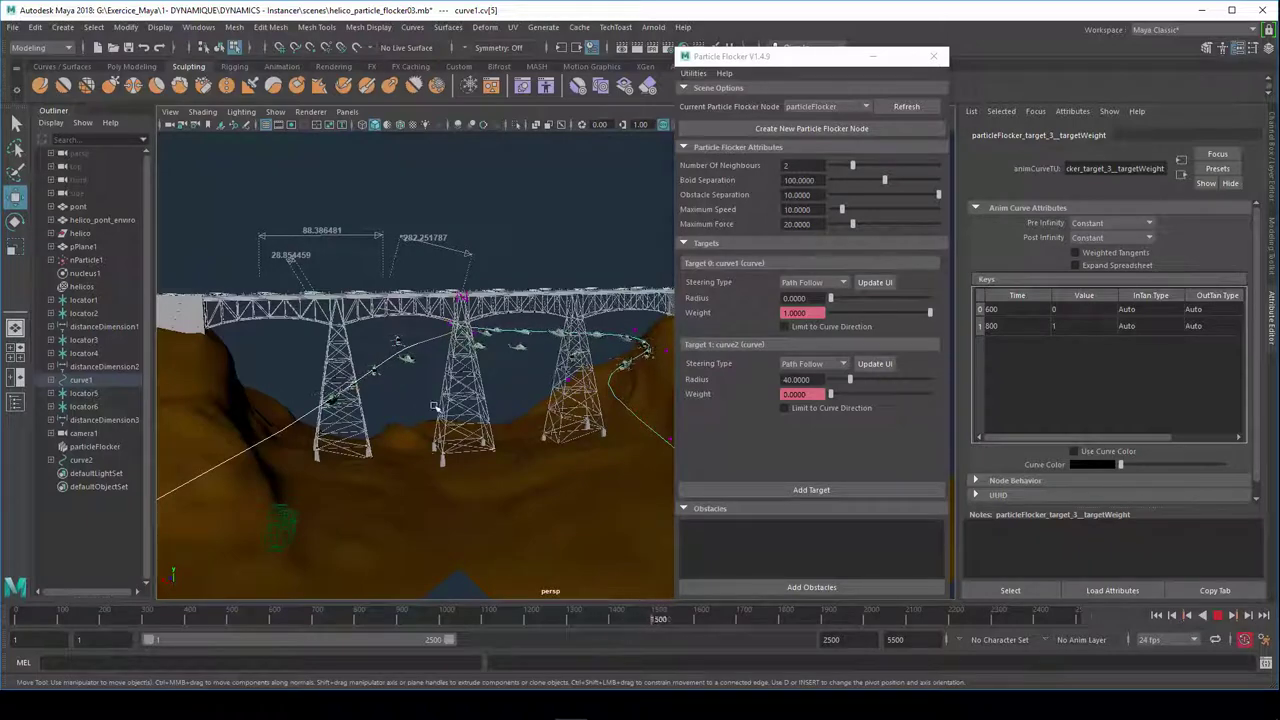
alt+drag(435, 407, 455, 432)
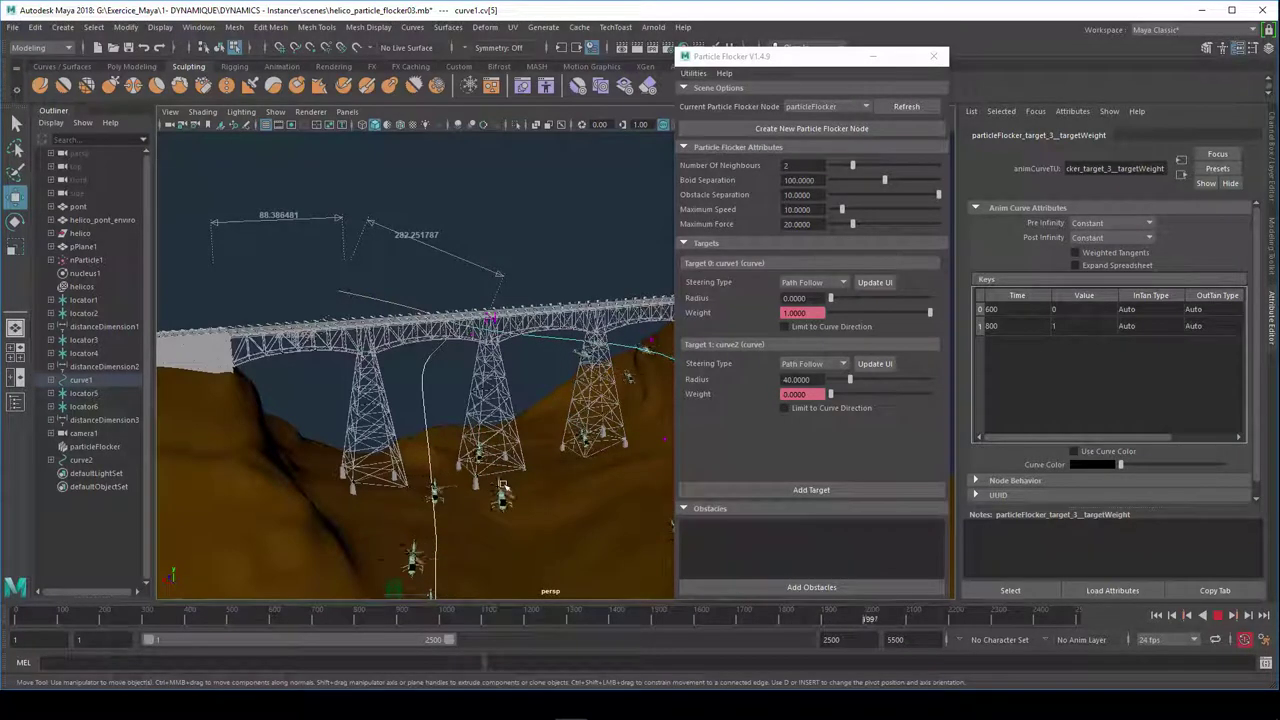
alt+drag(495, 478, 523, 481)
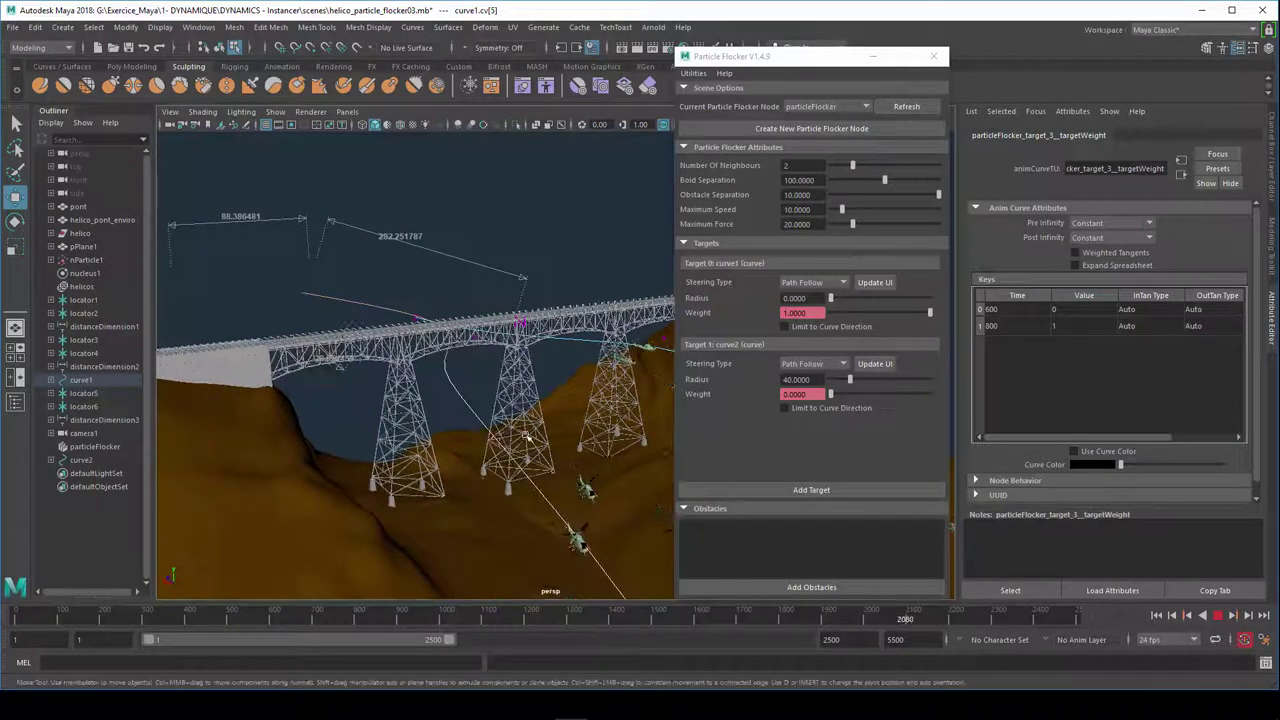
alt+drag(525, 435, 528, 428)
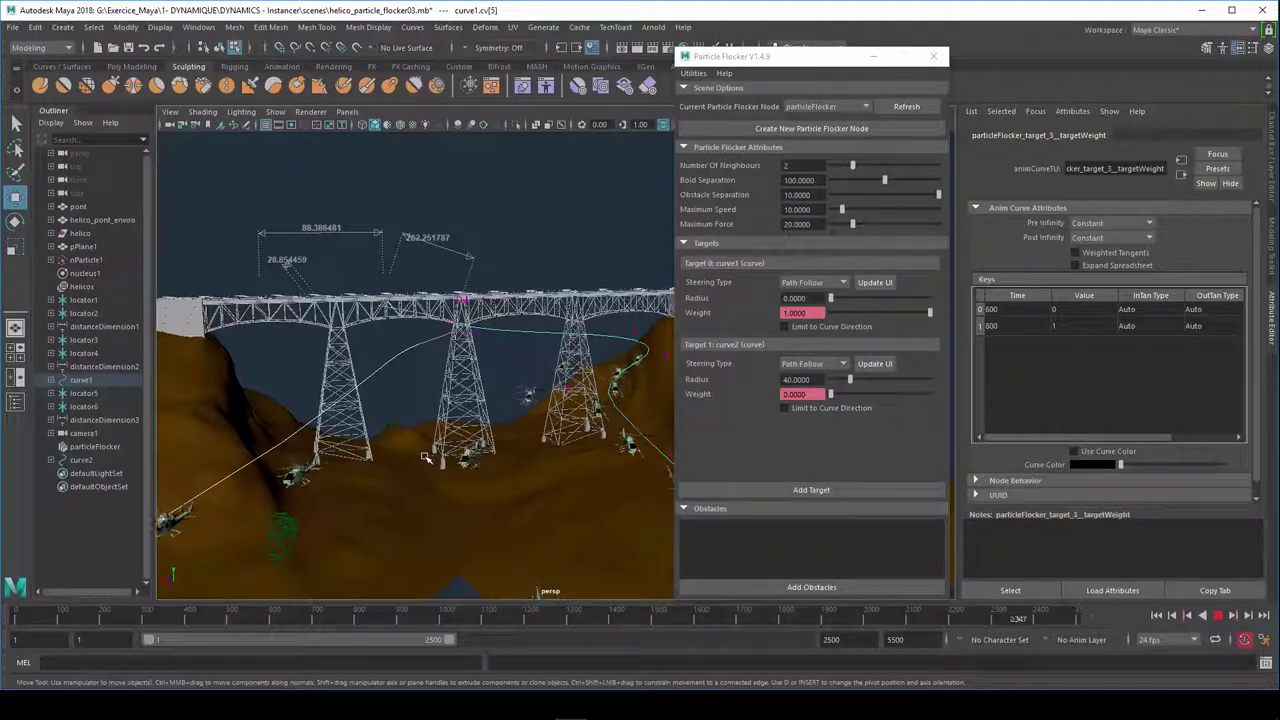
mouse_move(425, 457)
alt+mouse_down()
mouse_move(465, 452)
mouse_move(293, 234)
alt+mouse_up()
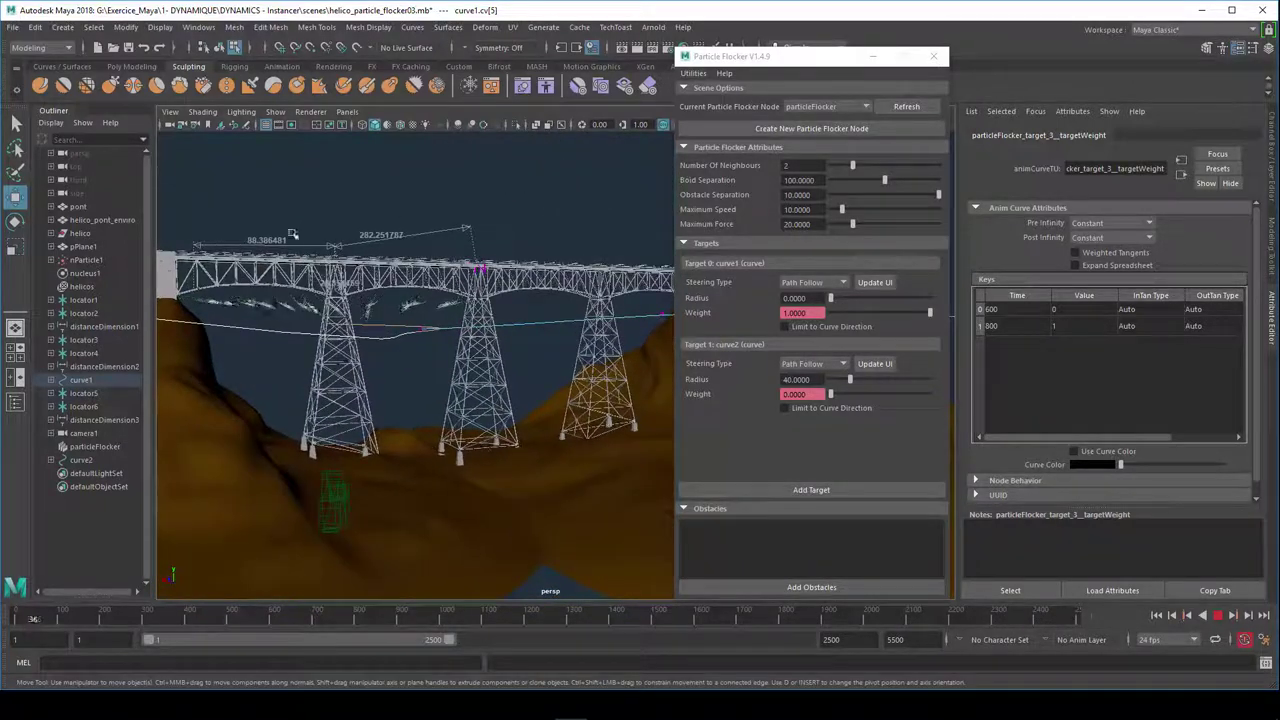
click(347, 111)
mouse_move(369, 125)
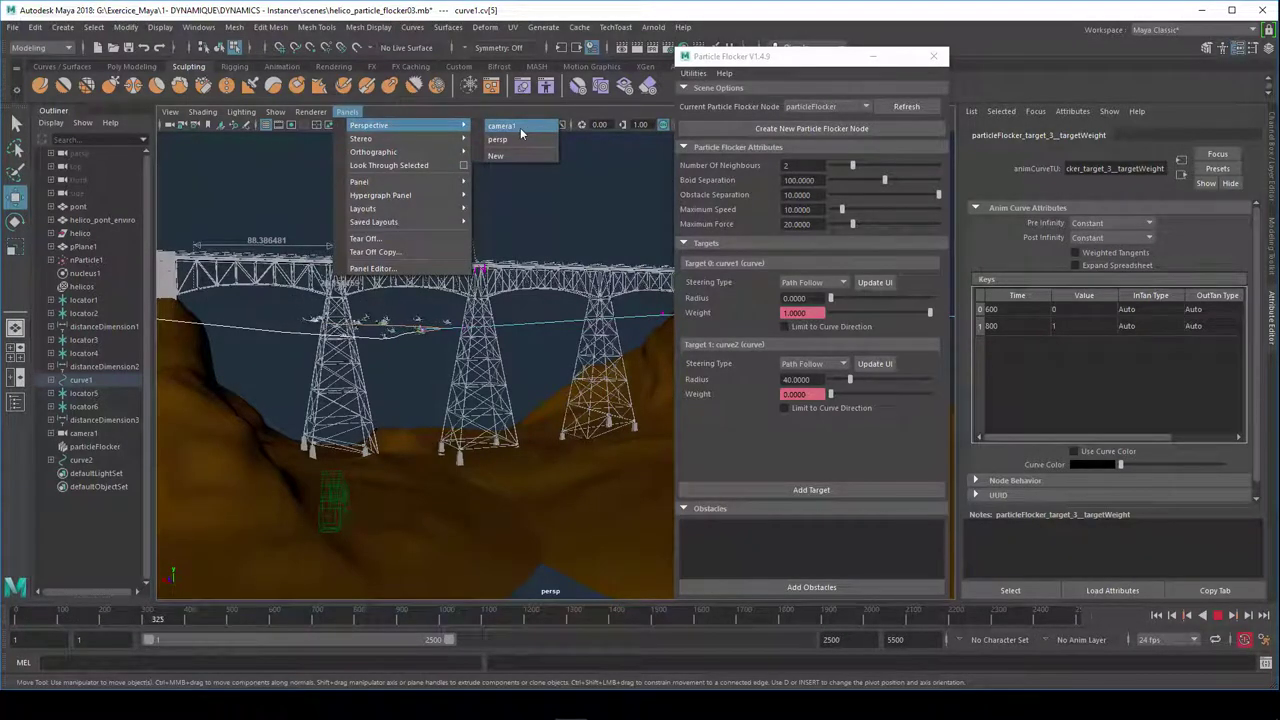
- Look through camera1 and move the Particle Flocker window aside to watch the flock under the bridge
click(520, 127)
click(752, 72)
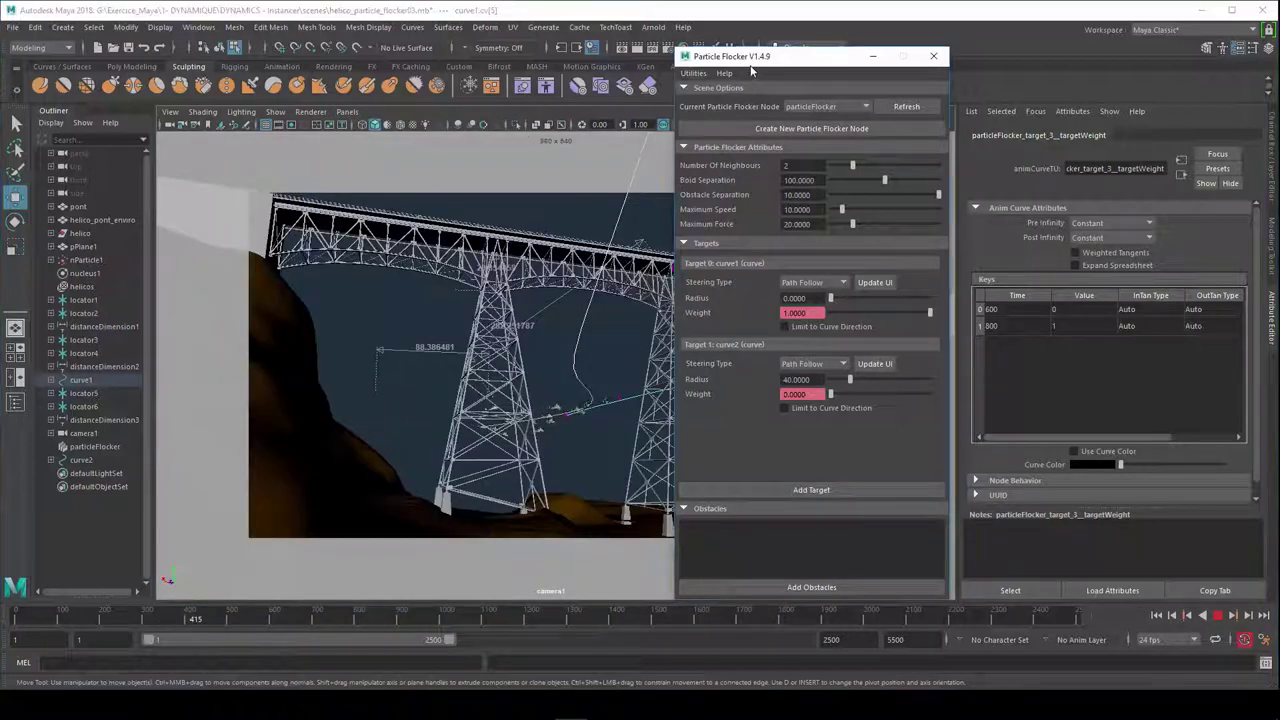
drag(752, 70, 967, 98)
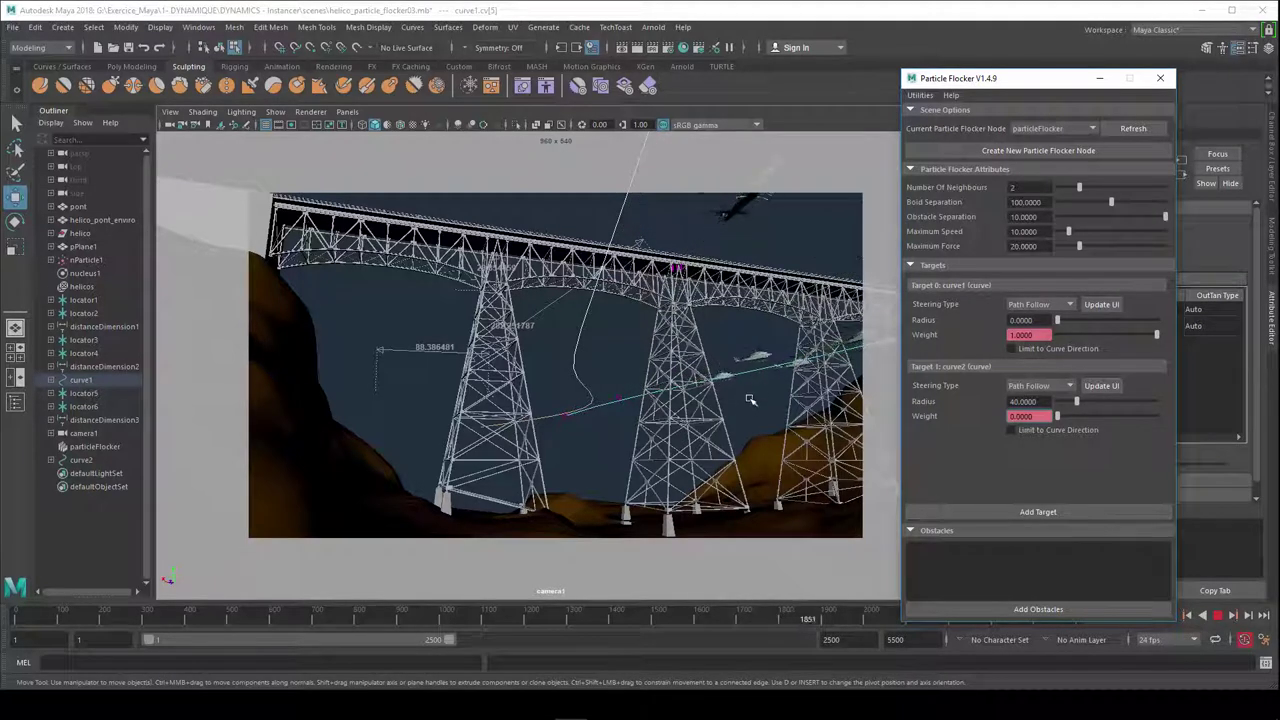
- Switch back to the persp camera, then orbit and dolly to frontal, side and close low views of the bridge
click(347, 111)
mouse_move(369, 125)
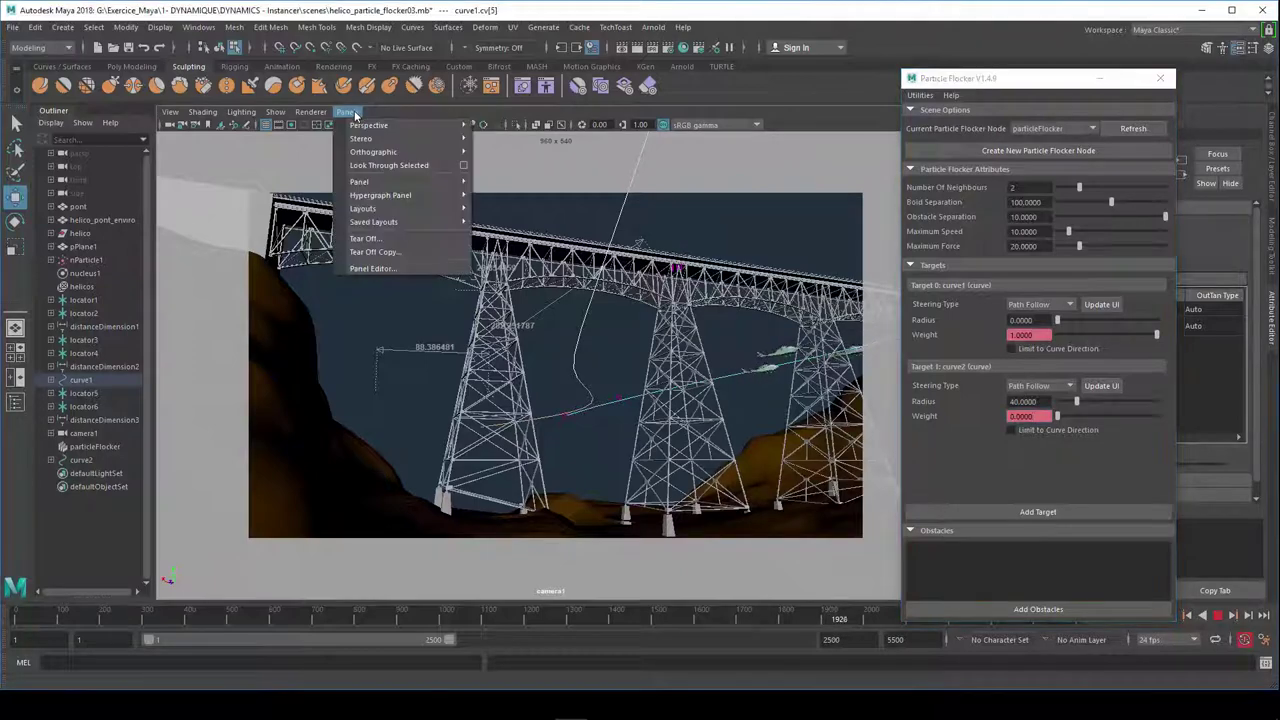
click(497, 139)
mouse_move(497, 139)
alt+mouse_down()
mouse_move(580, 358)
mouse_move(557, 312)
mouse_move(540, 317)
alt+mouse_up()
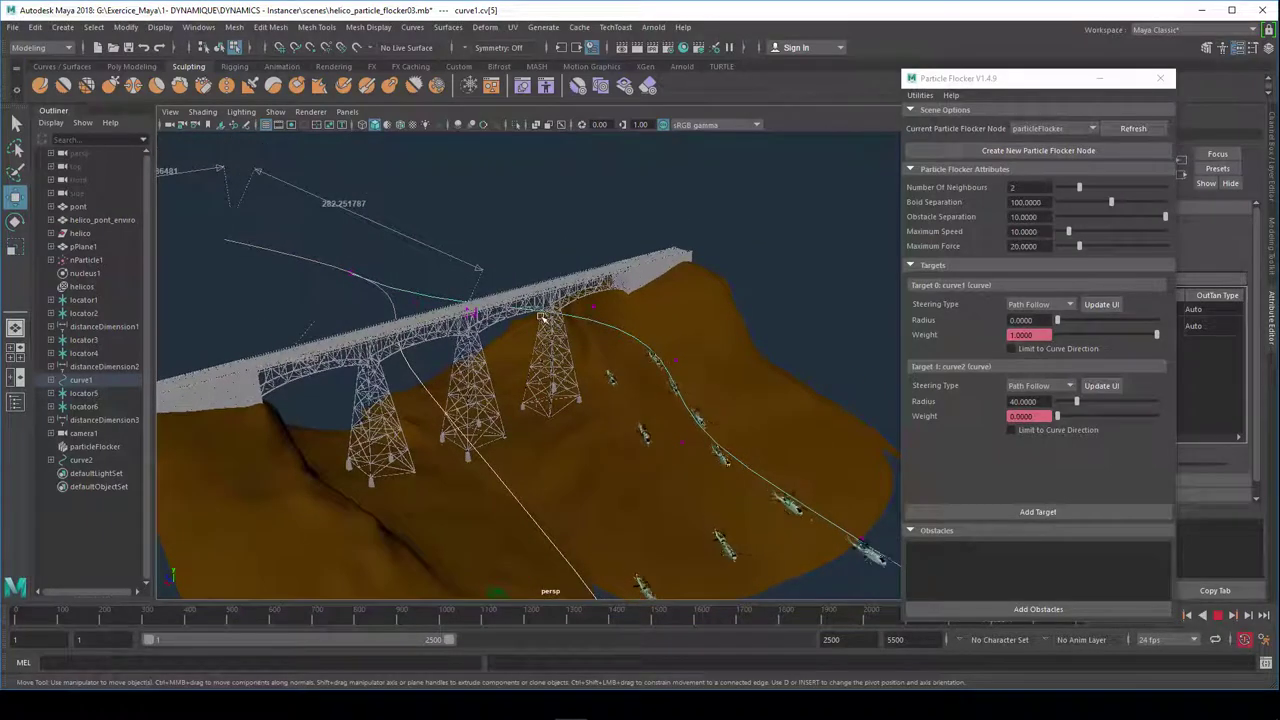
mouse_move(583, 376)
alt+mouse_down()
mouse_move(559, 402)
mouse_move(623, 417)
mouse_move(500, 366)
mouse_move(474, 378)
alt+mouse_up()
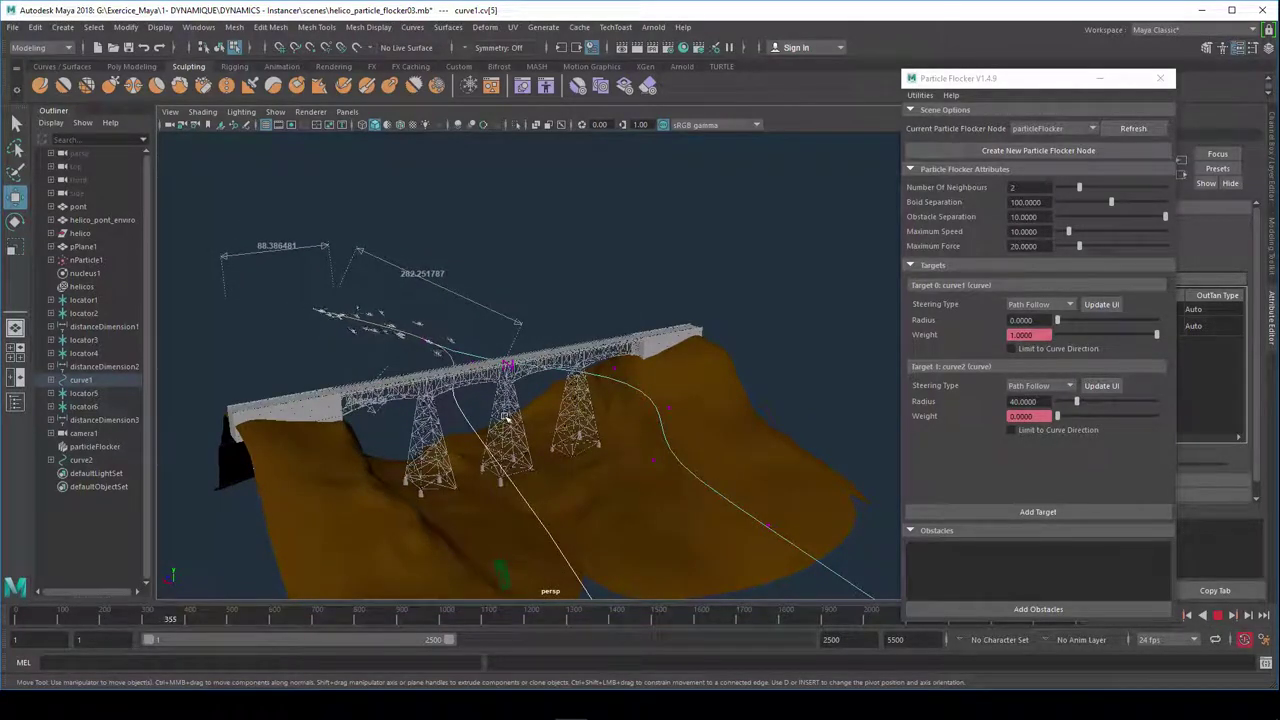
mouse_move(504, 417)
alt+mouse_down()
mouse_move(617, 413)
mouse_move(494, 420)
alt+mouse_up()
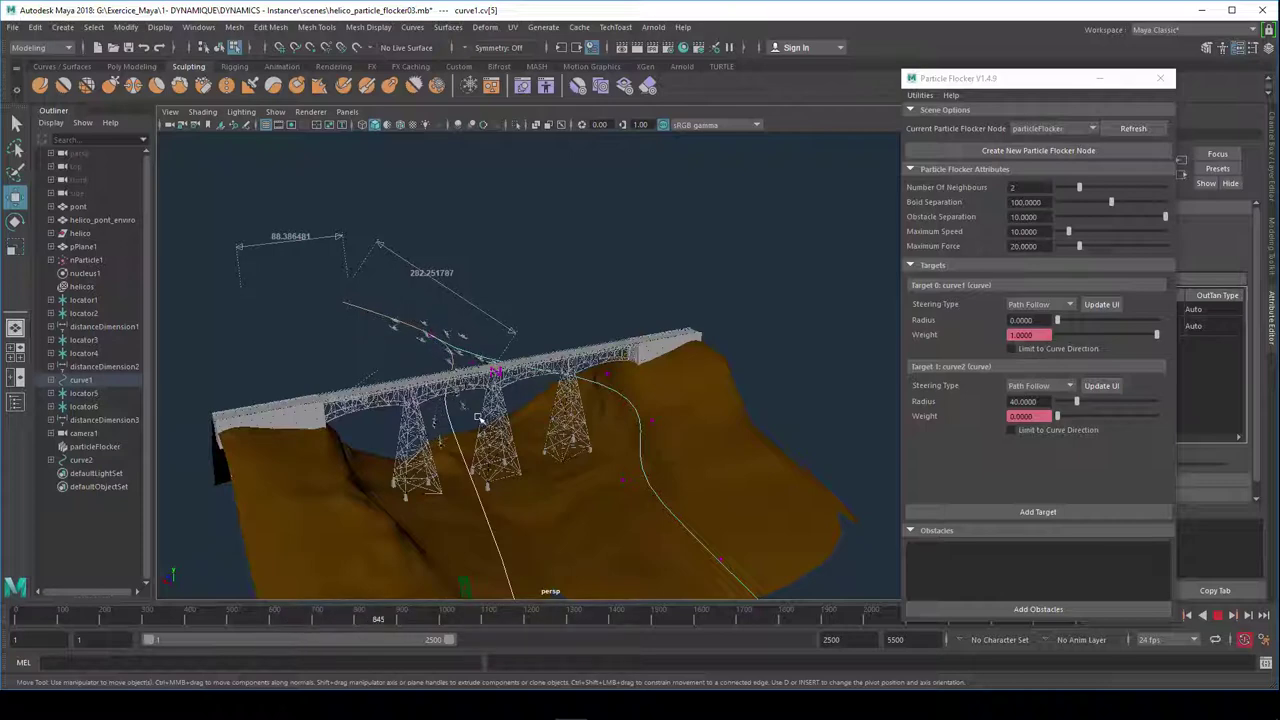
alt+drag(502, 433, 540, 440)
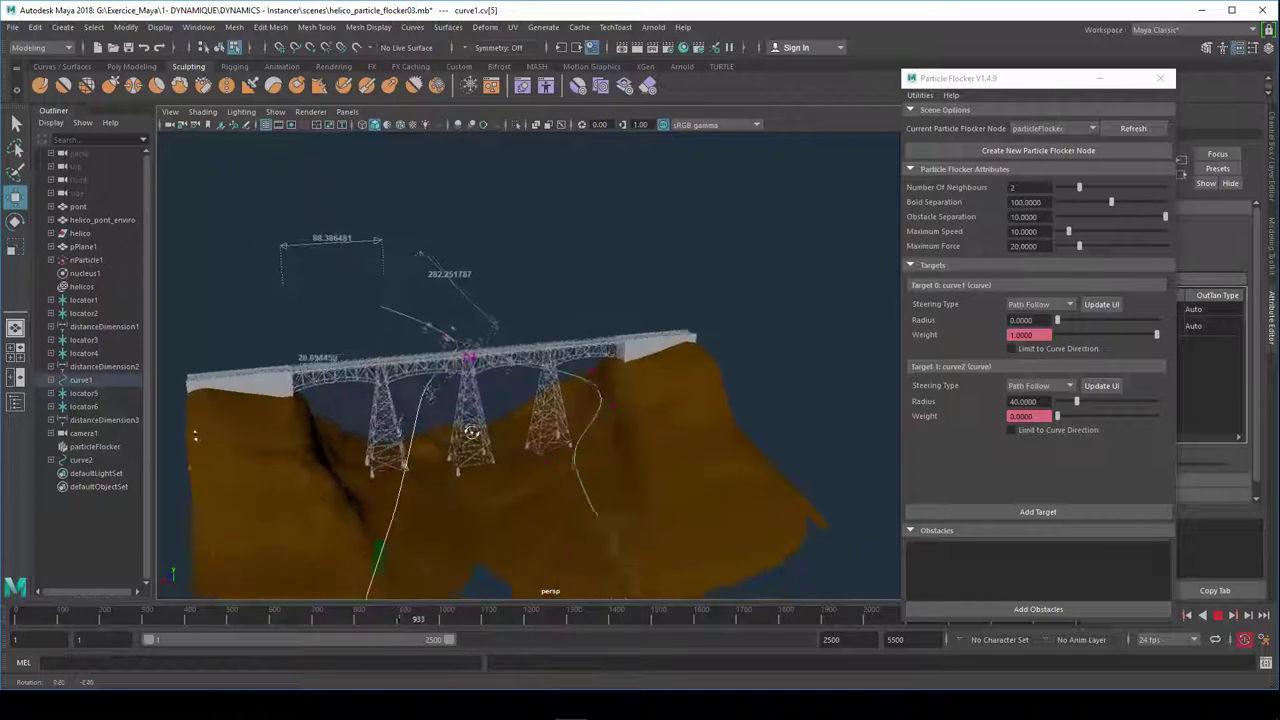
alt+right_drag(540, 440, 545, 441)
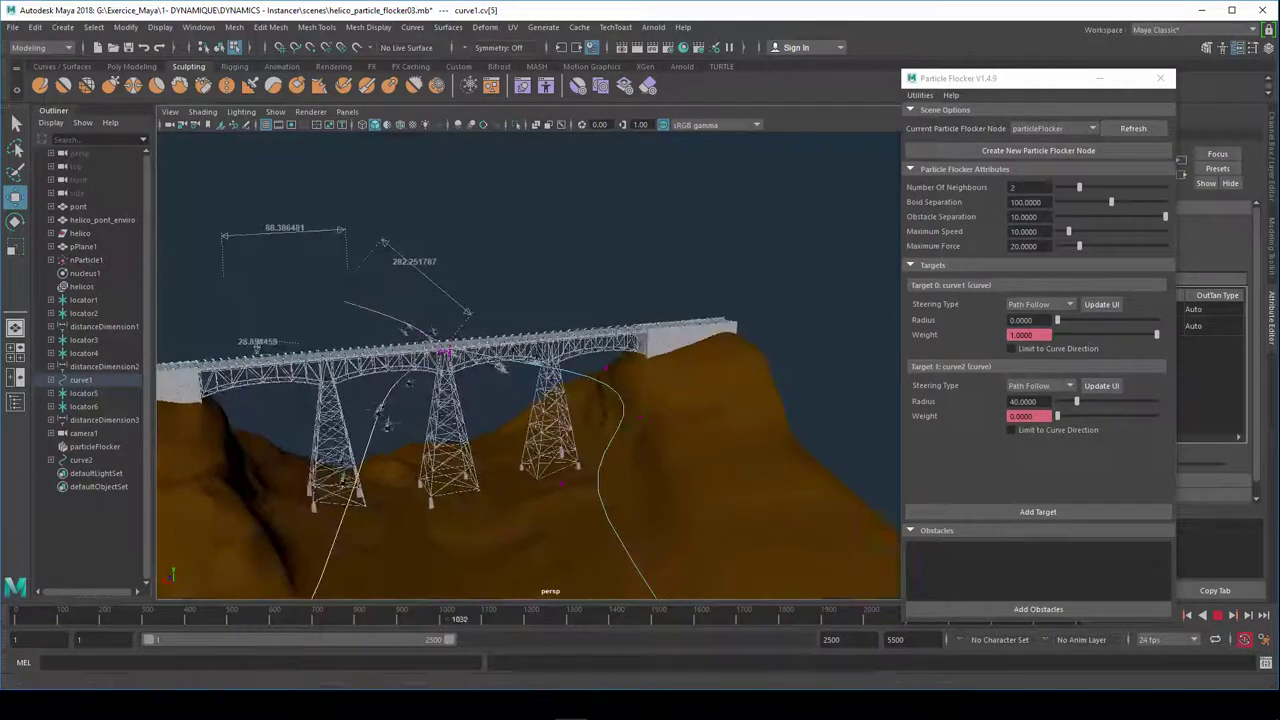